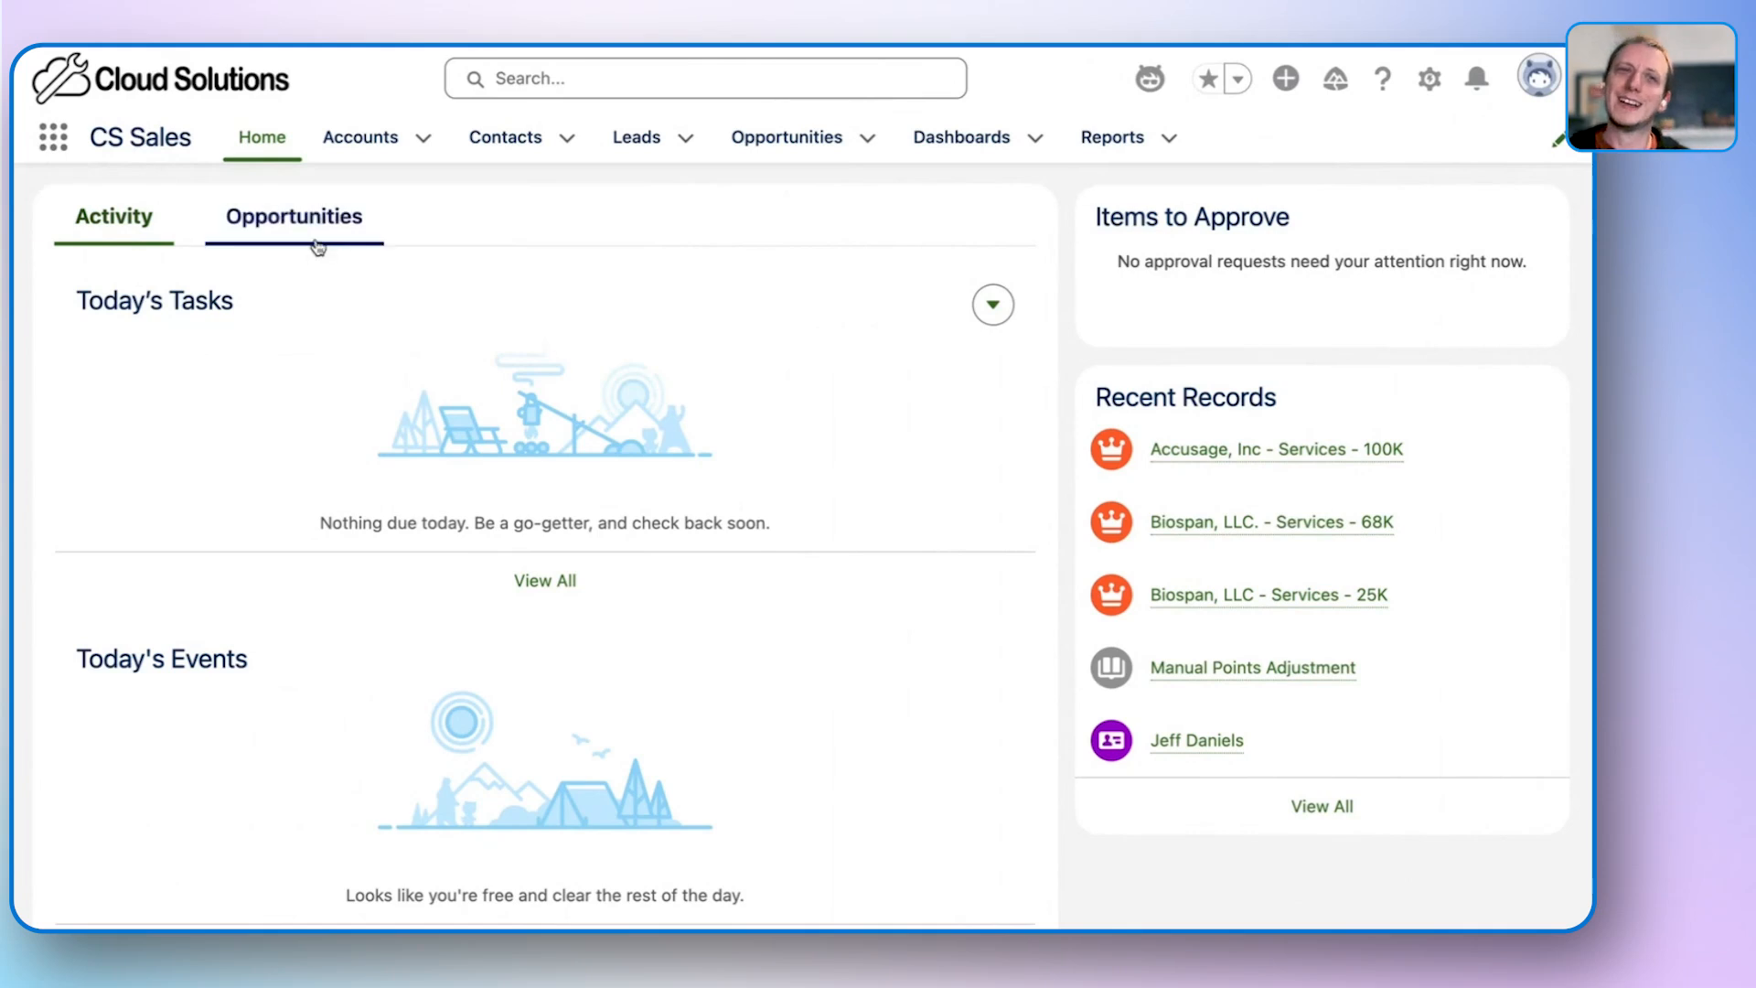
Look through the My Open Deals opportunity list on the home page.
left_click(314, 242)
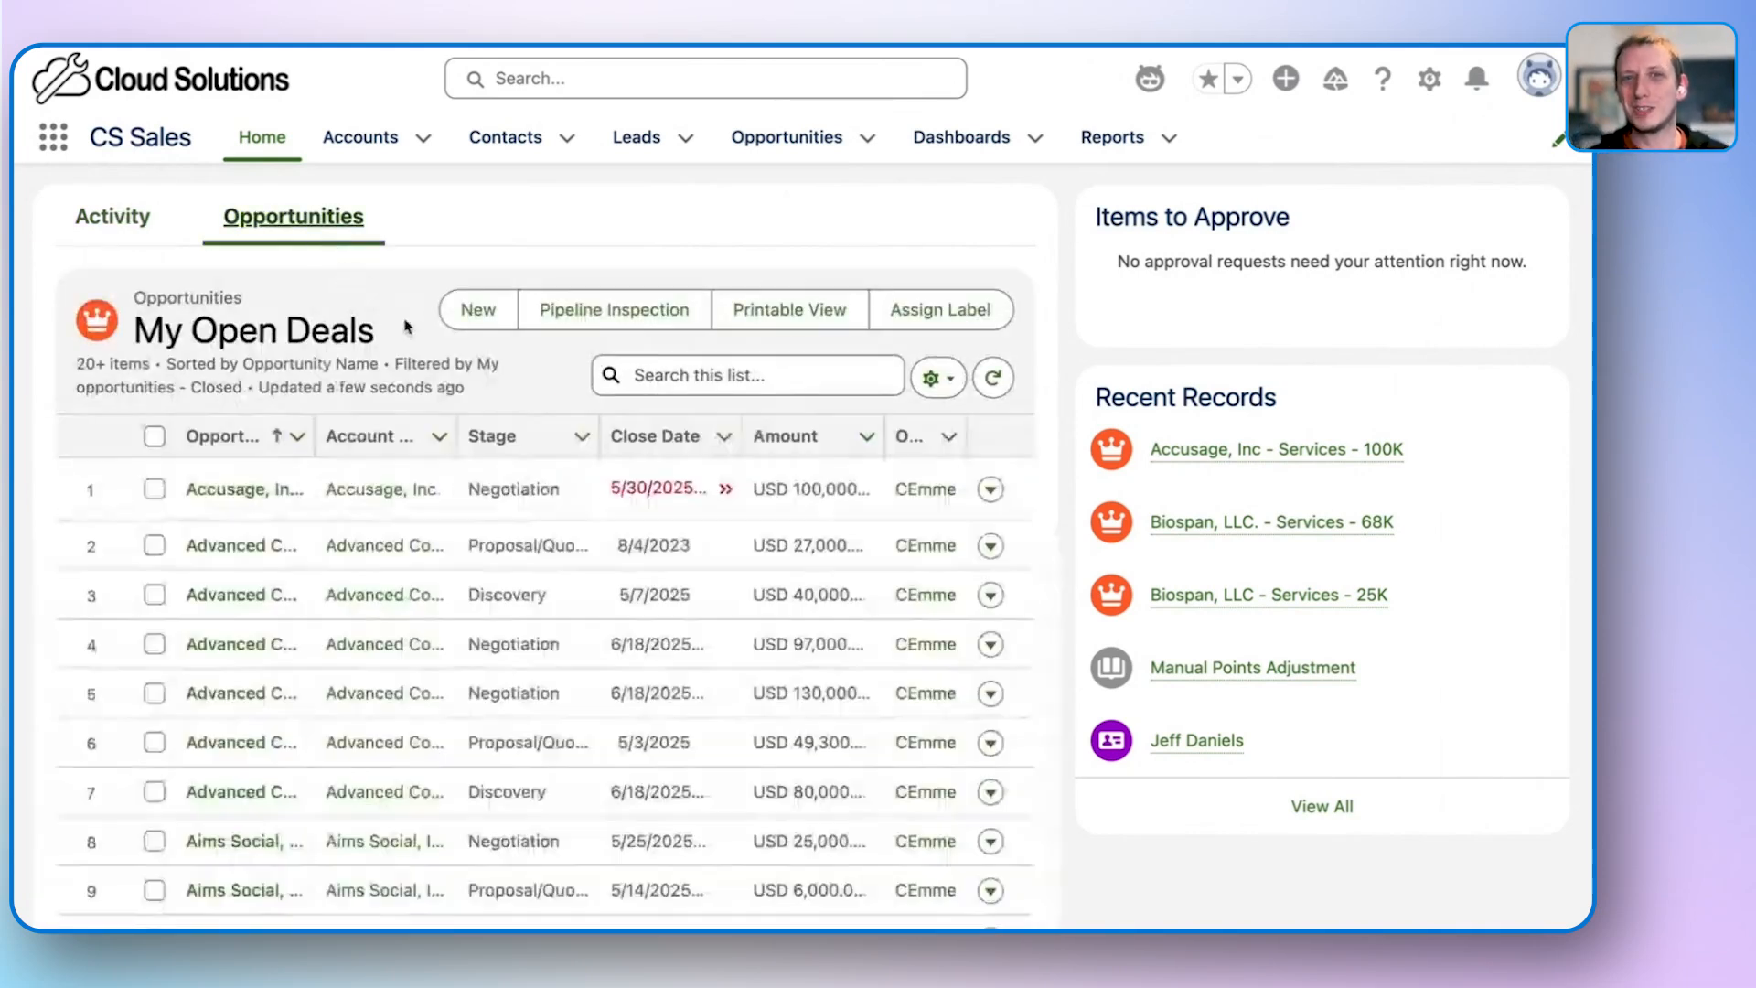
scroll(419, 656, "down", 1)
scroll(419, 655, "down", 3)
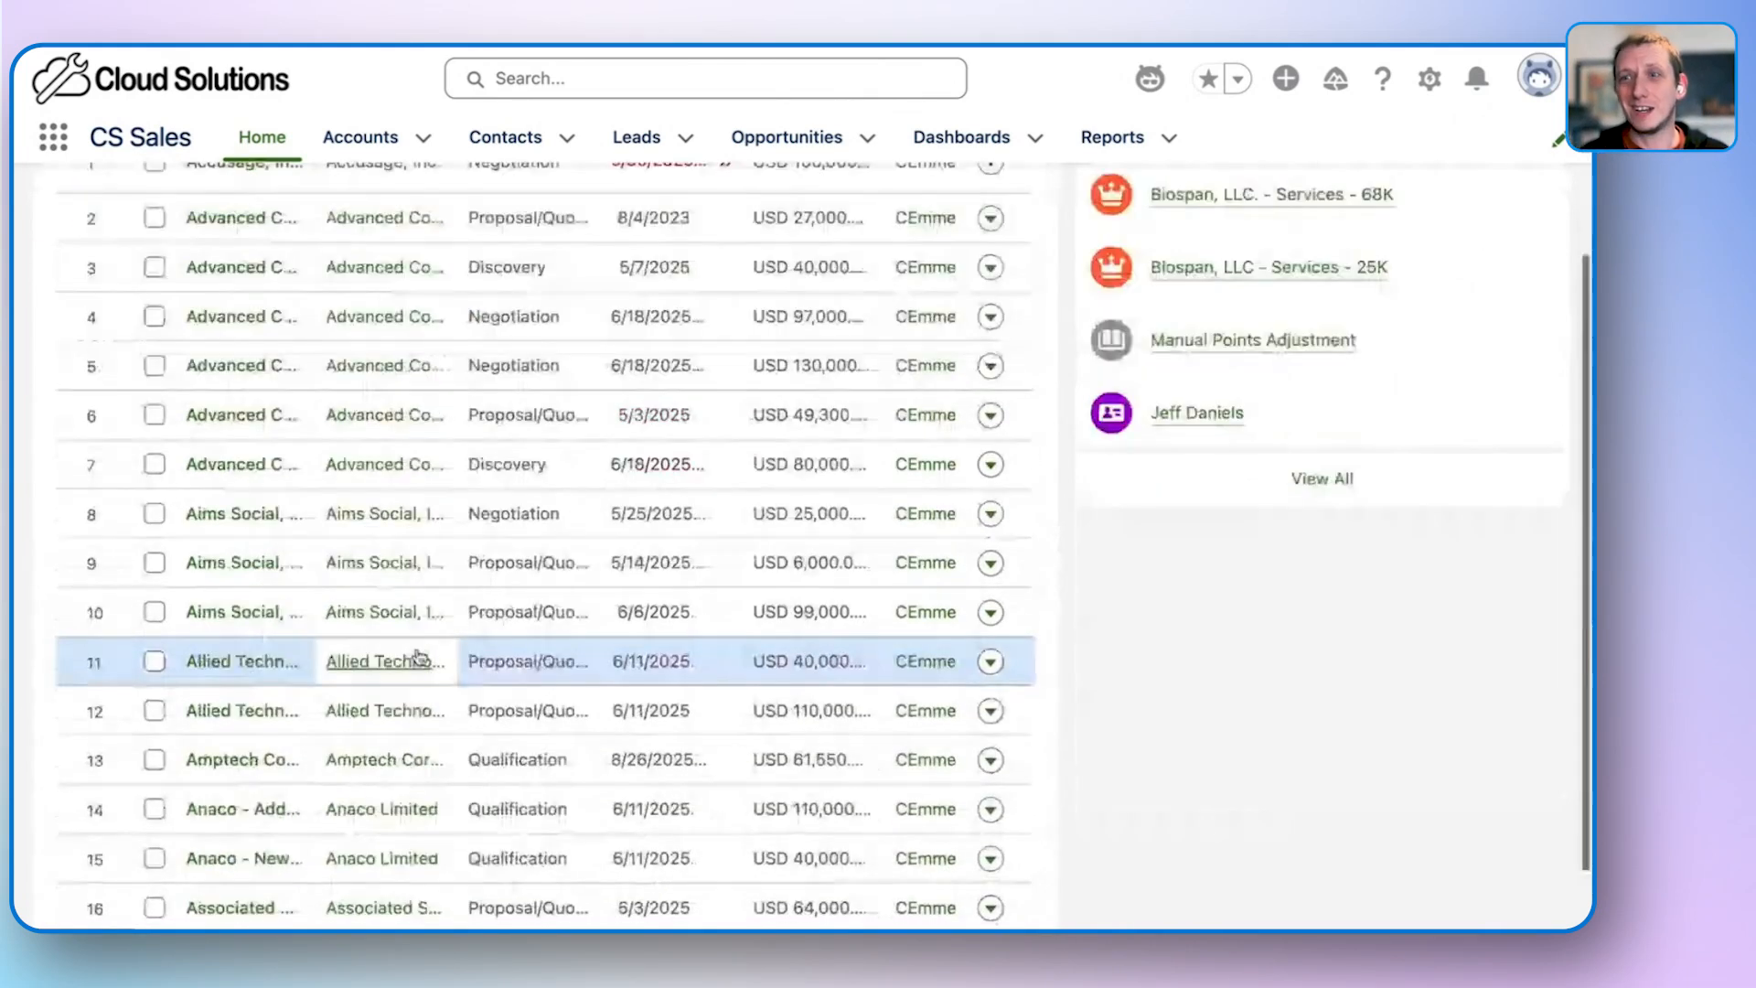
scroll(419, 656, "down", 1)
scroll(419, 656, "down", 4)
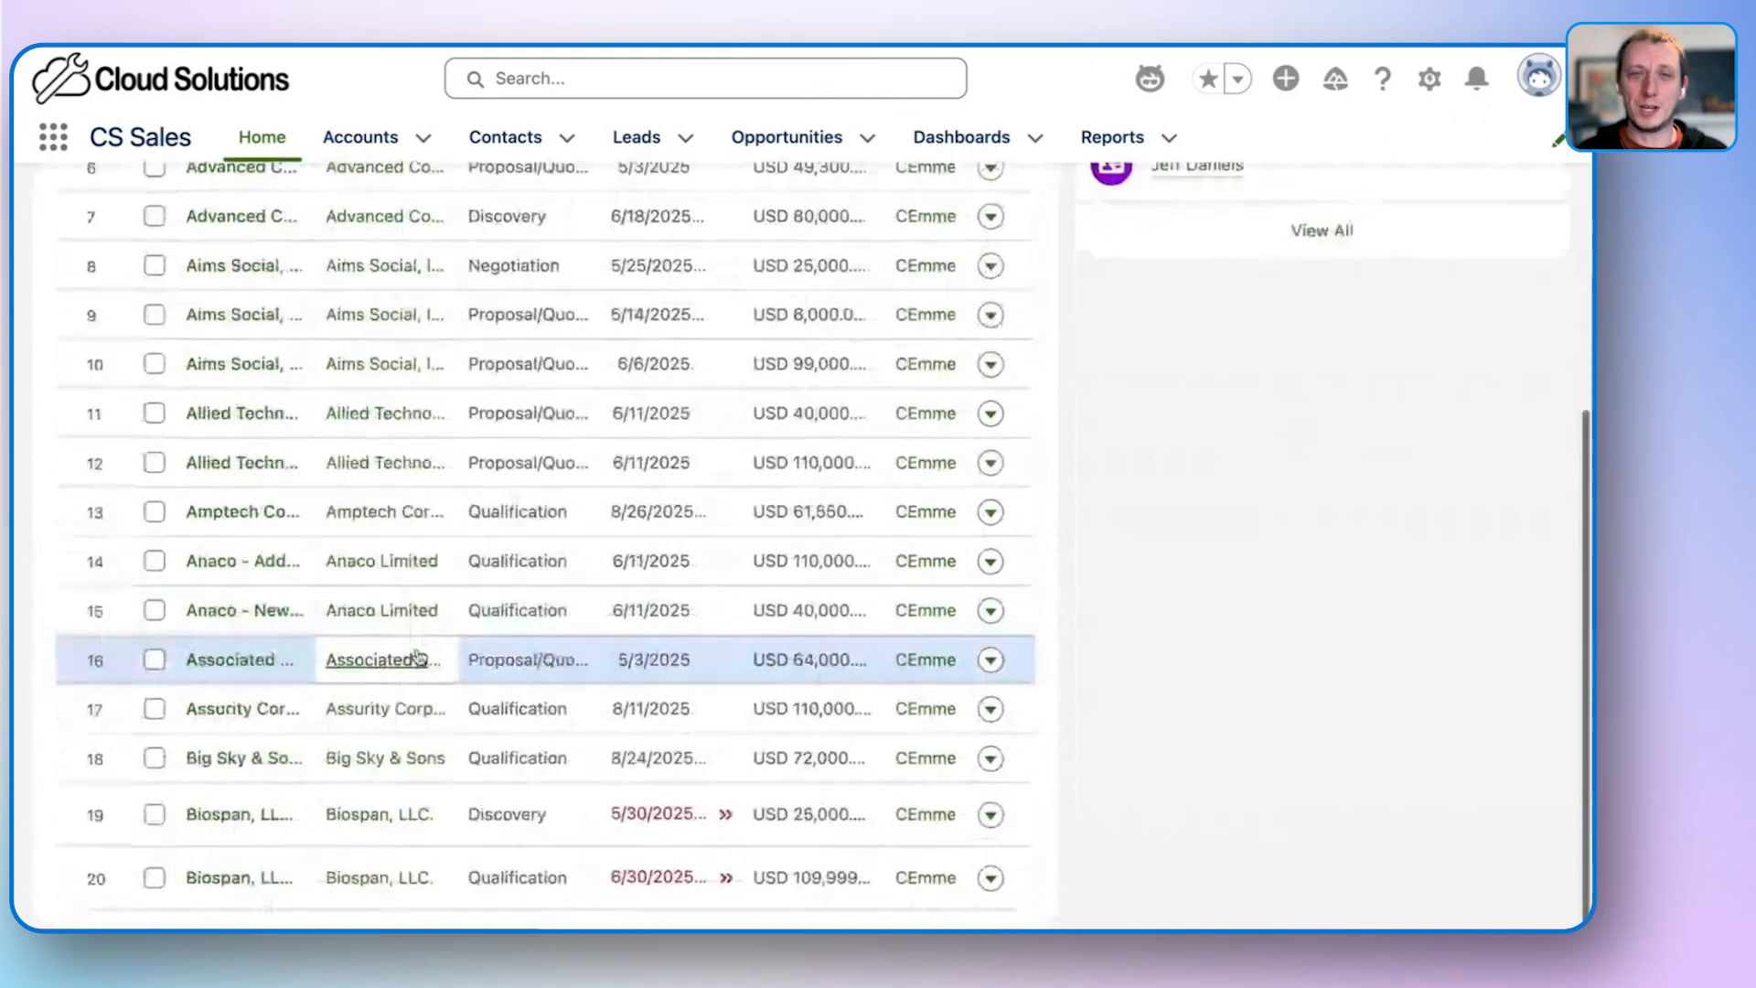
scroll(419, 655, "up", 1)
scroll(419, 654, "up", 6)
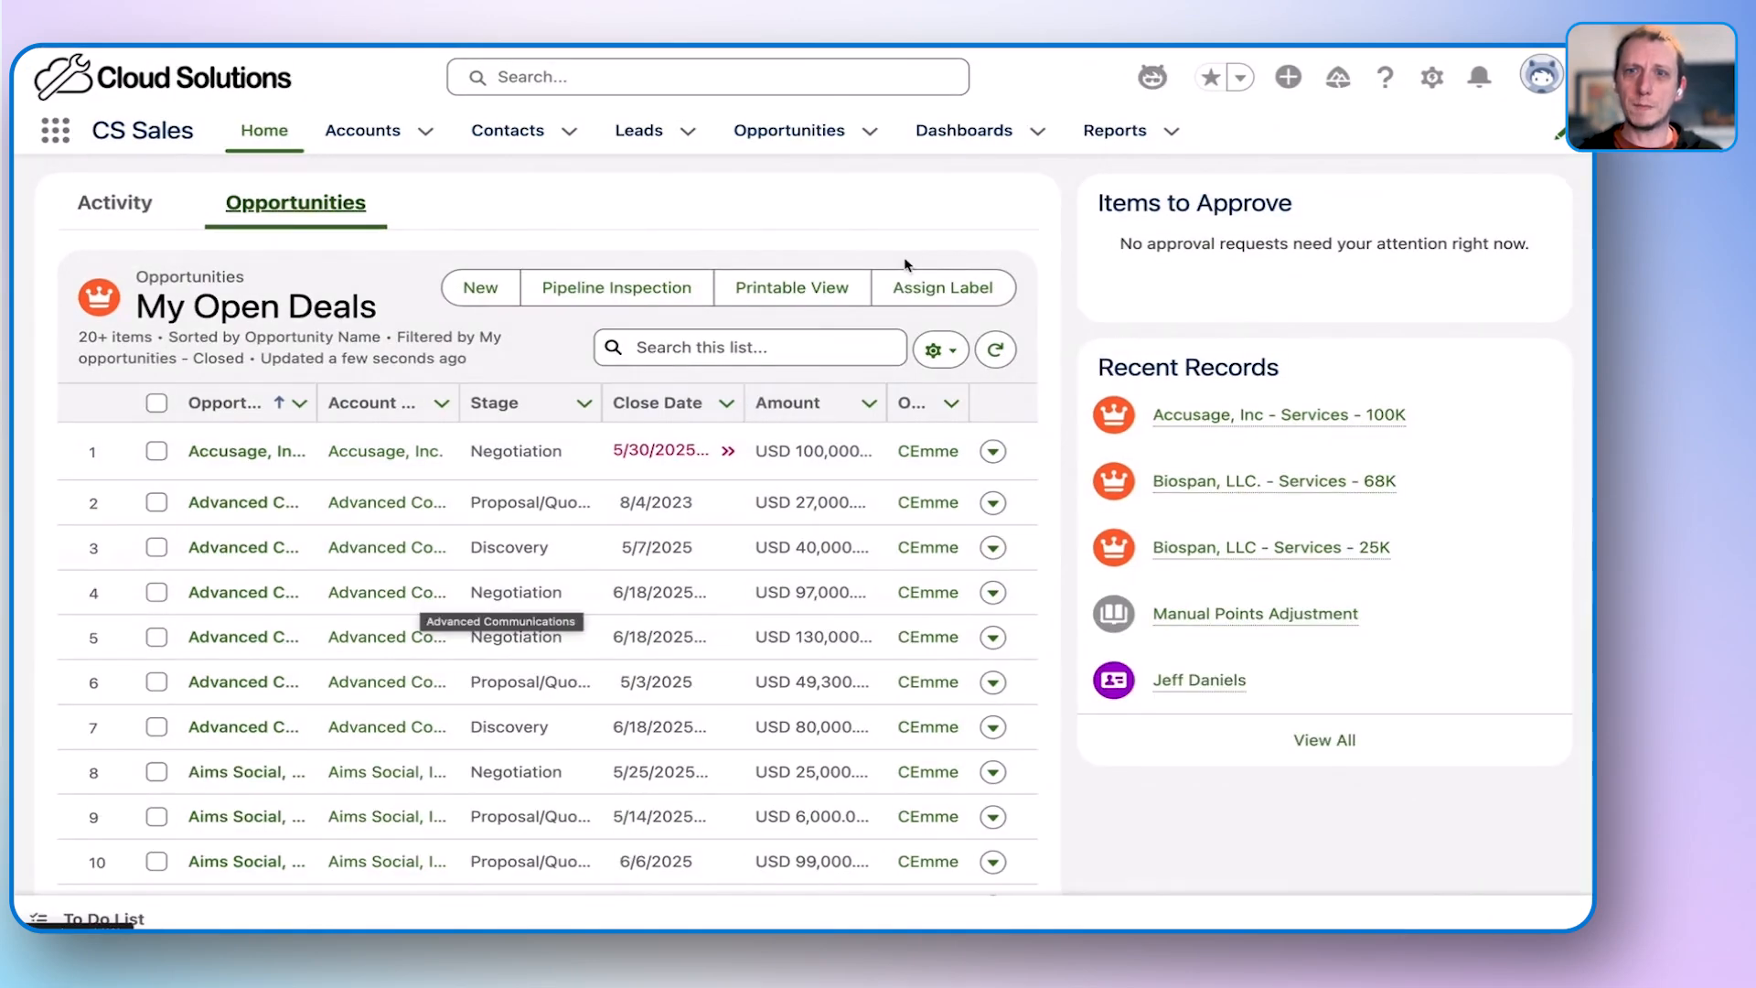
Ask the Agentforce assistant to "show me my gold account deals".
left_click(1150, 79)
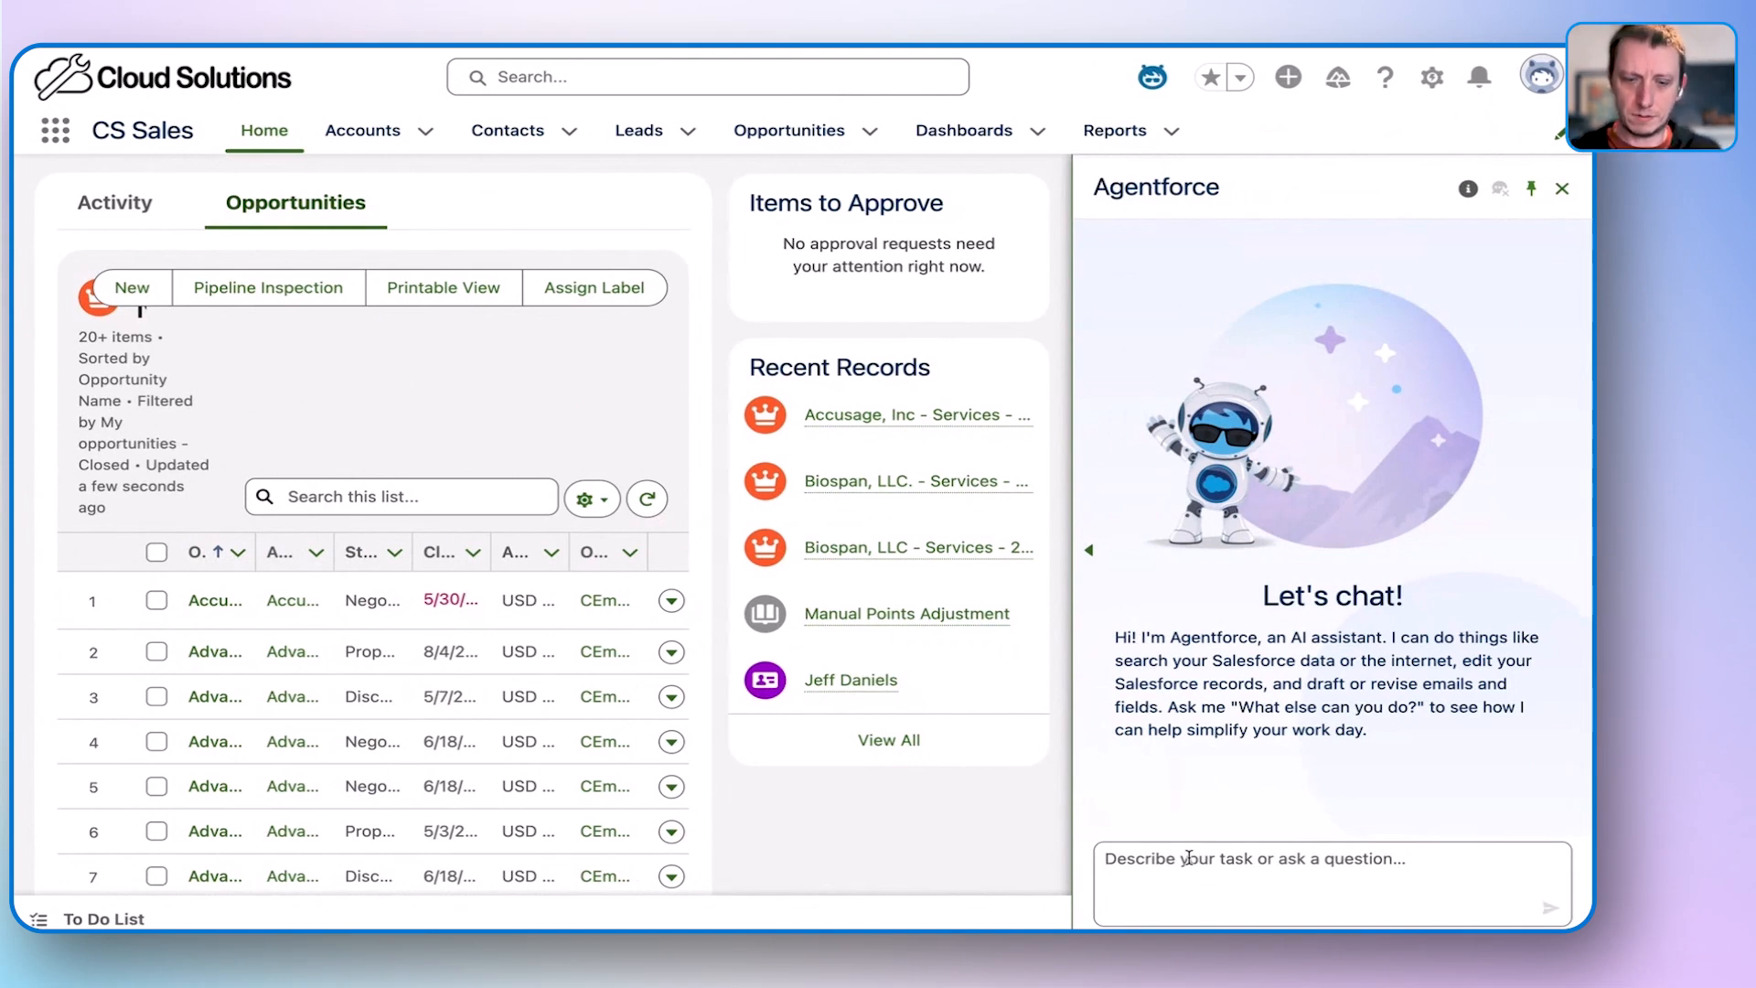
type("show me my")
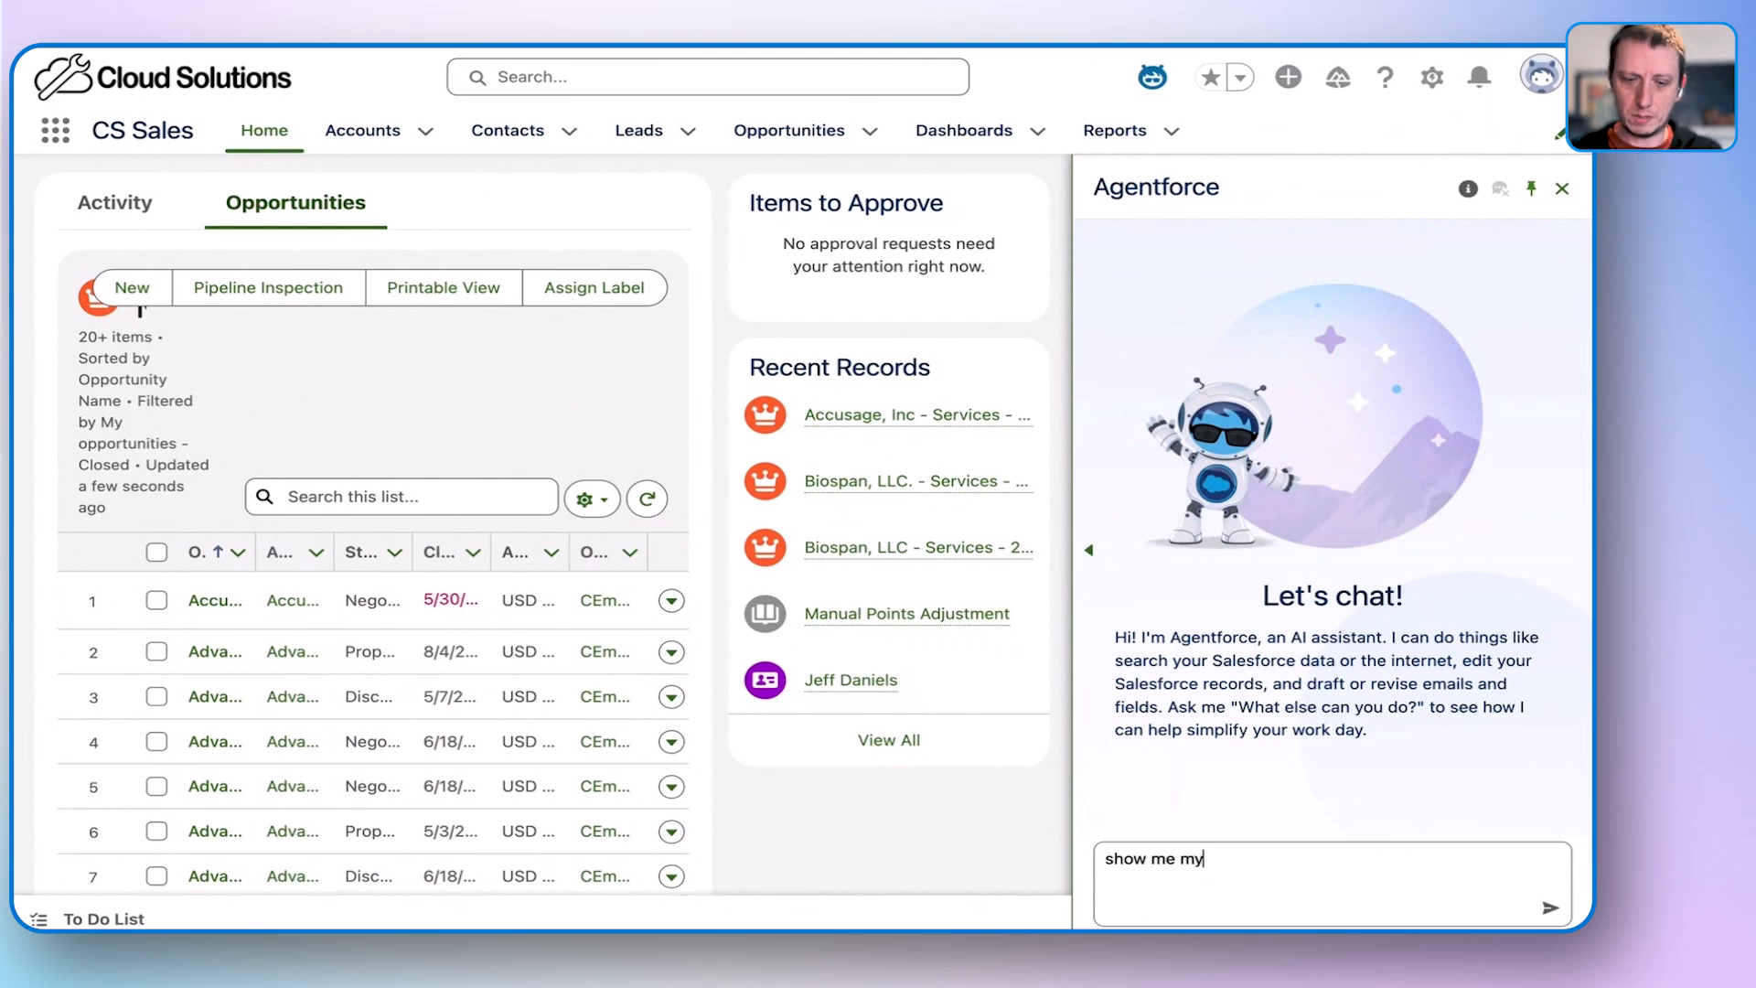
type(" gold account")
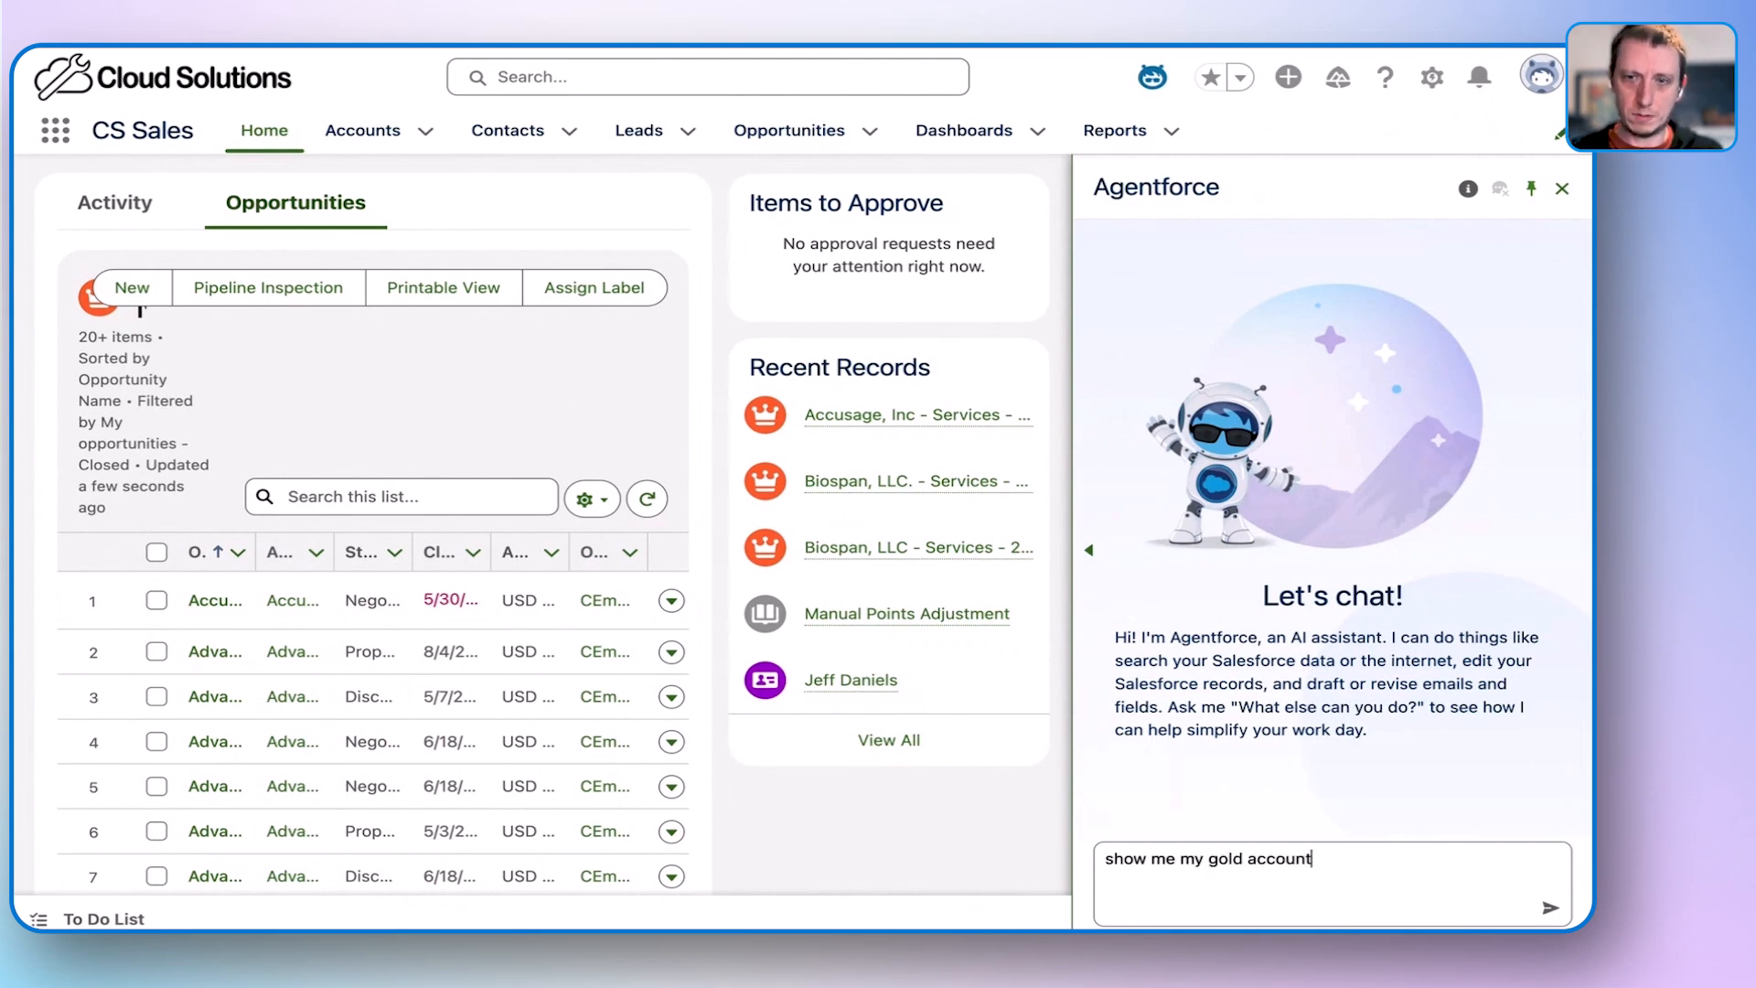
type(" deals")
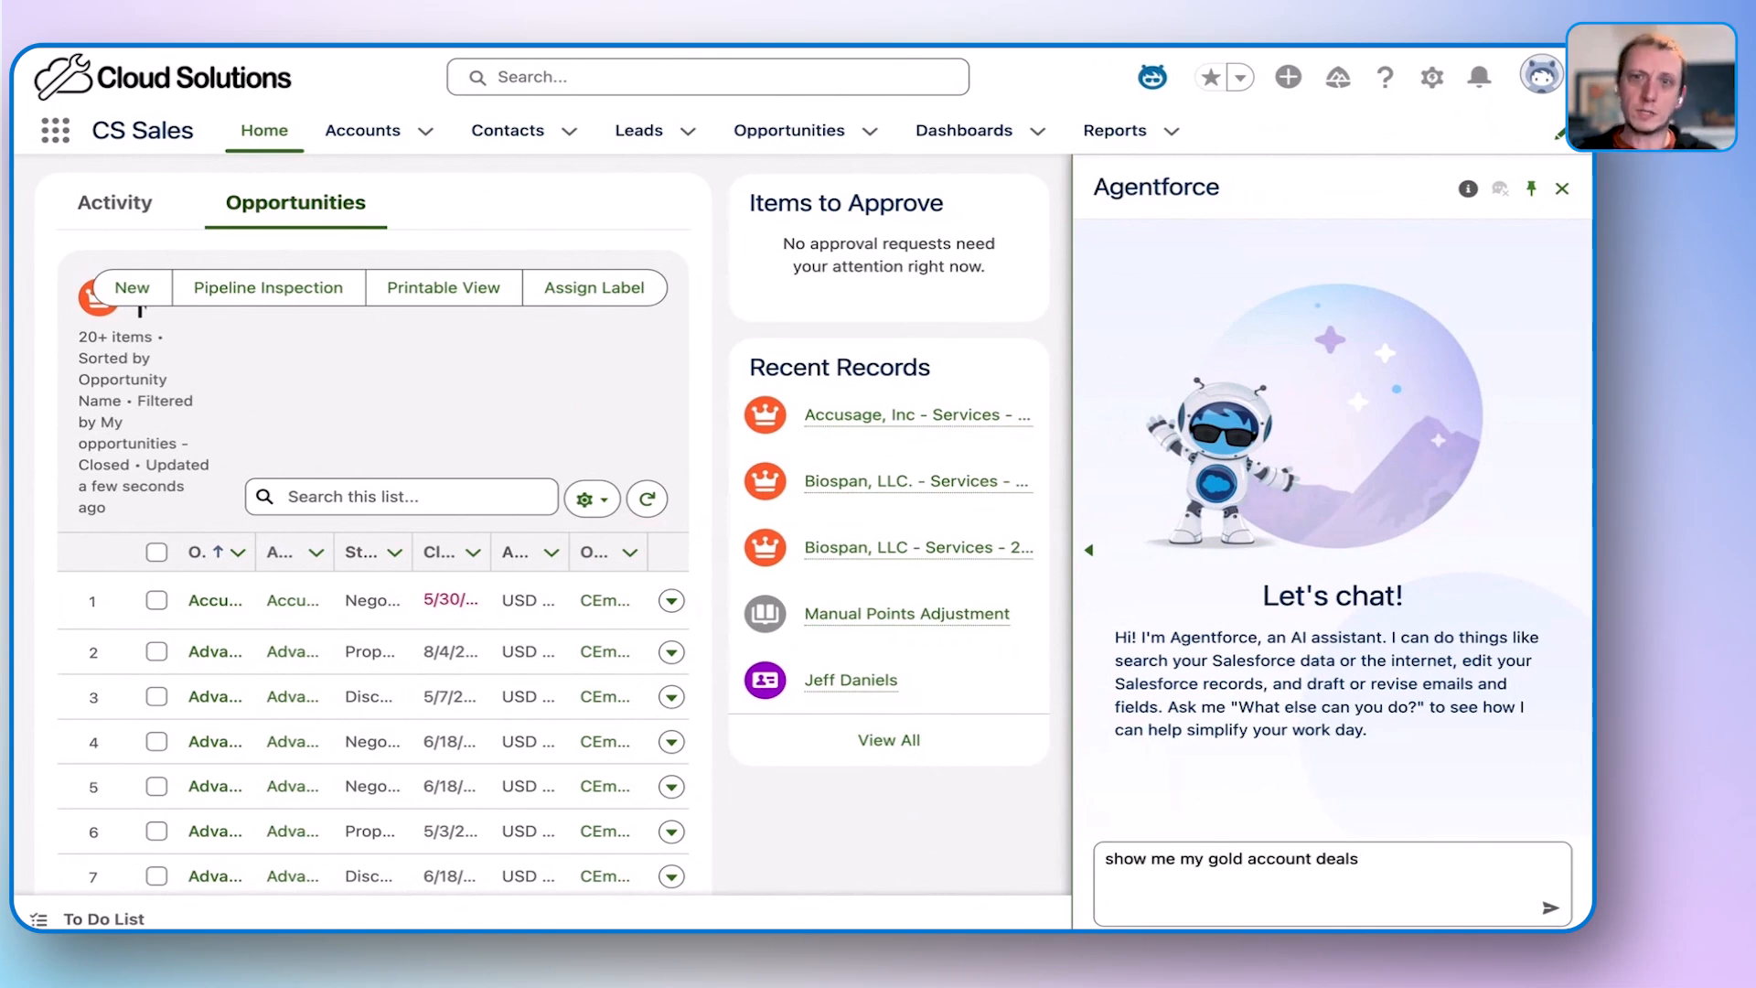
key("Return")
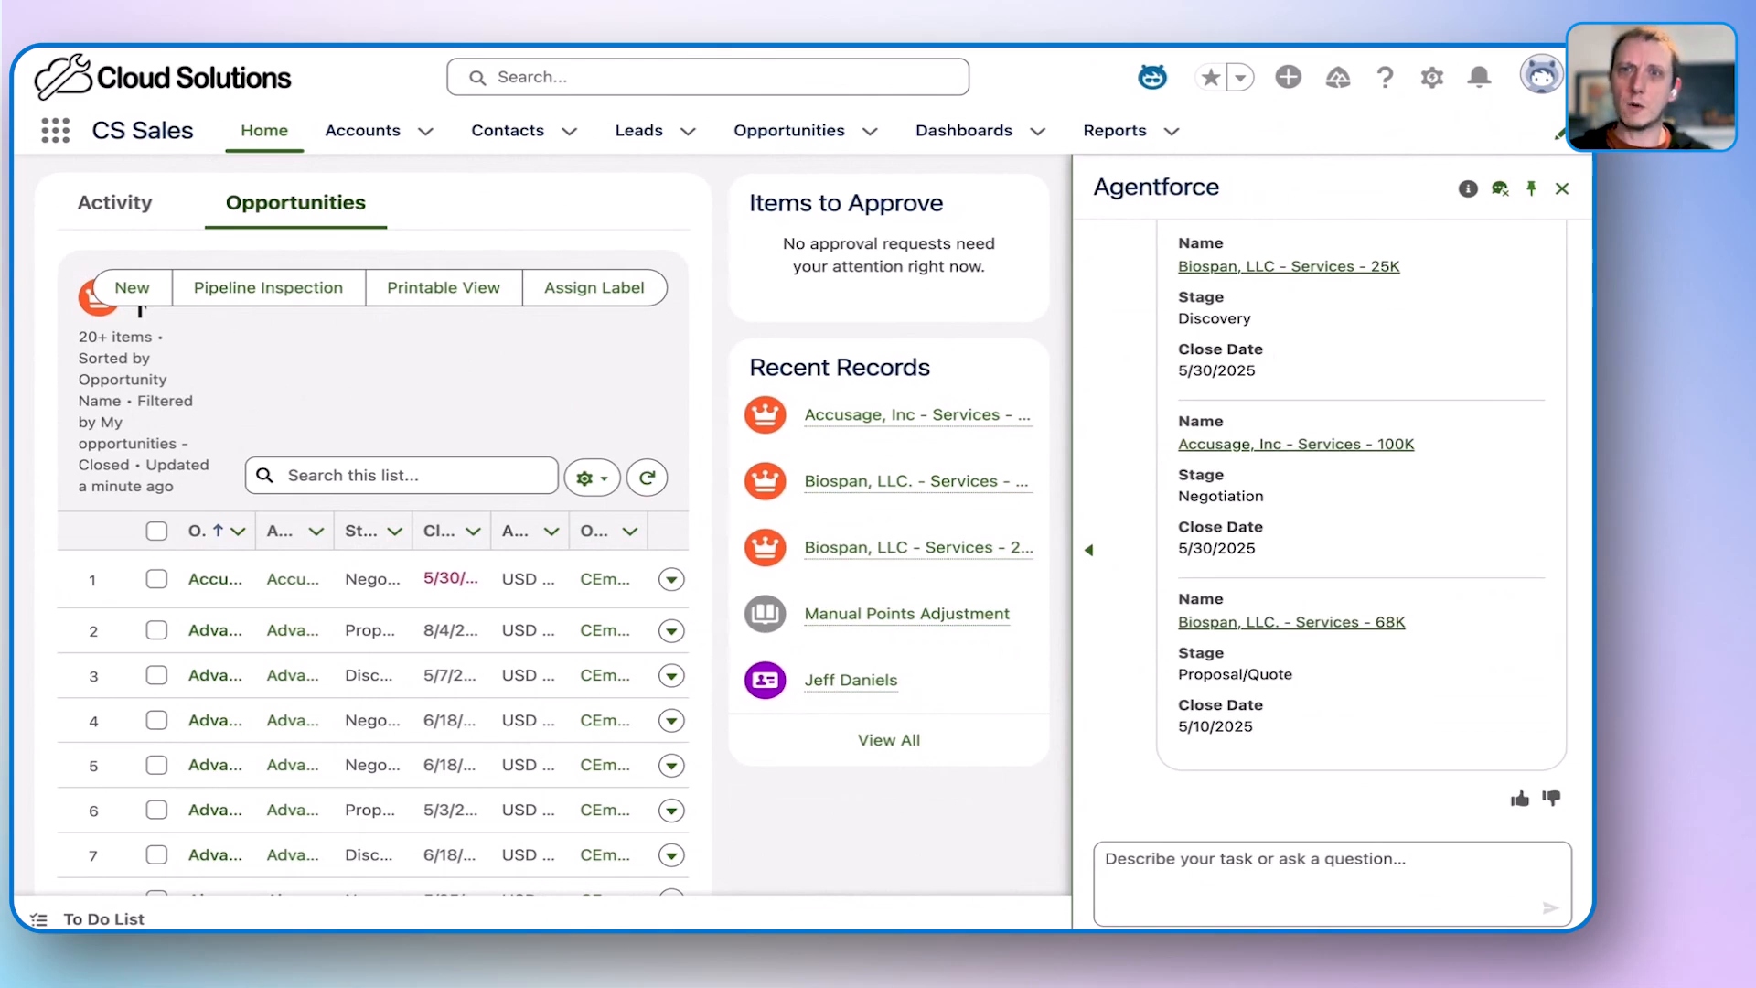
Open the Biospan, LLC - Services - 25K opportunity from the assistant's answer and address a new enlarged email to the customer contact.
left_click(1338, 276)
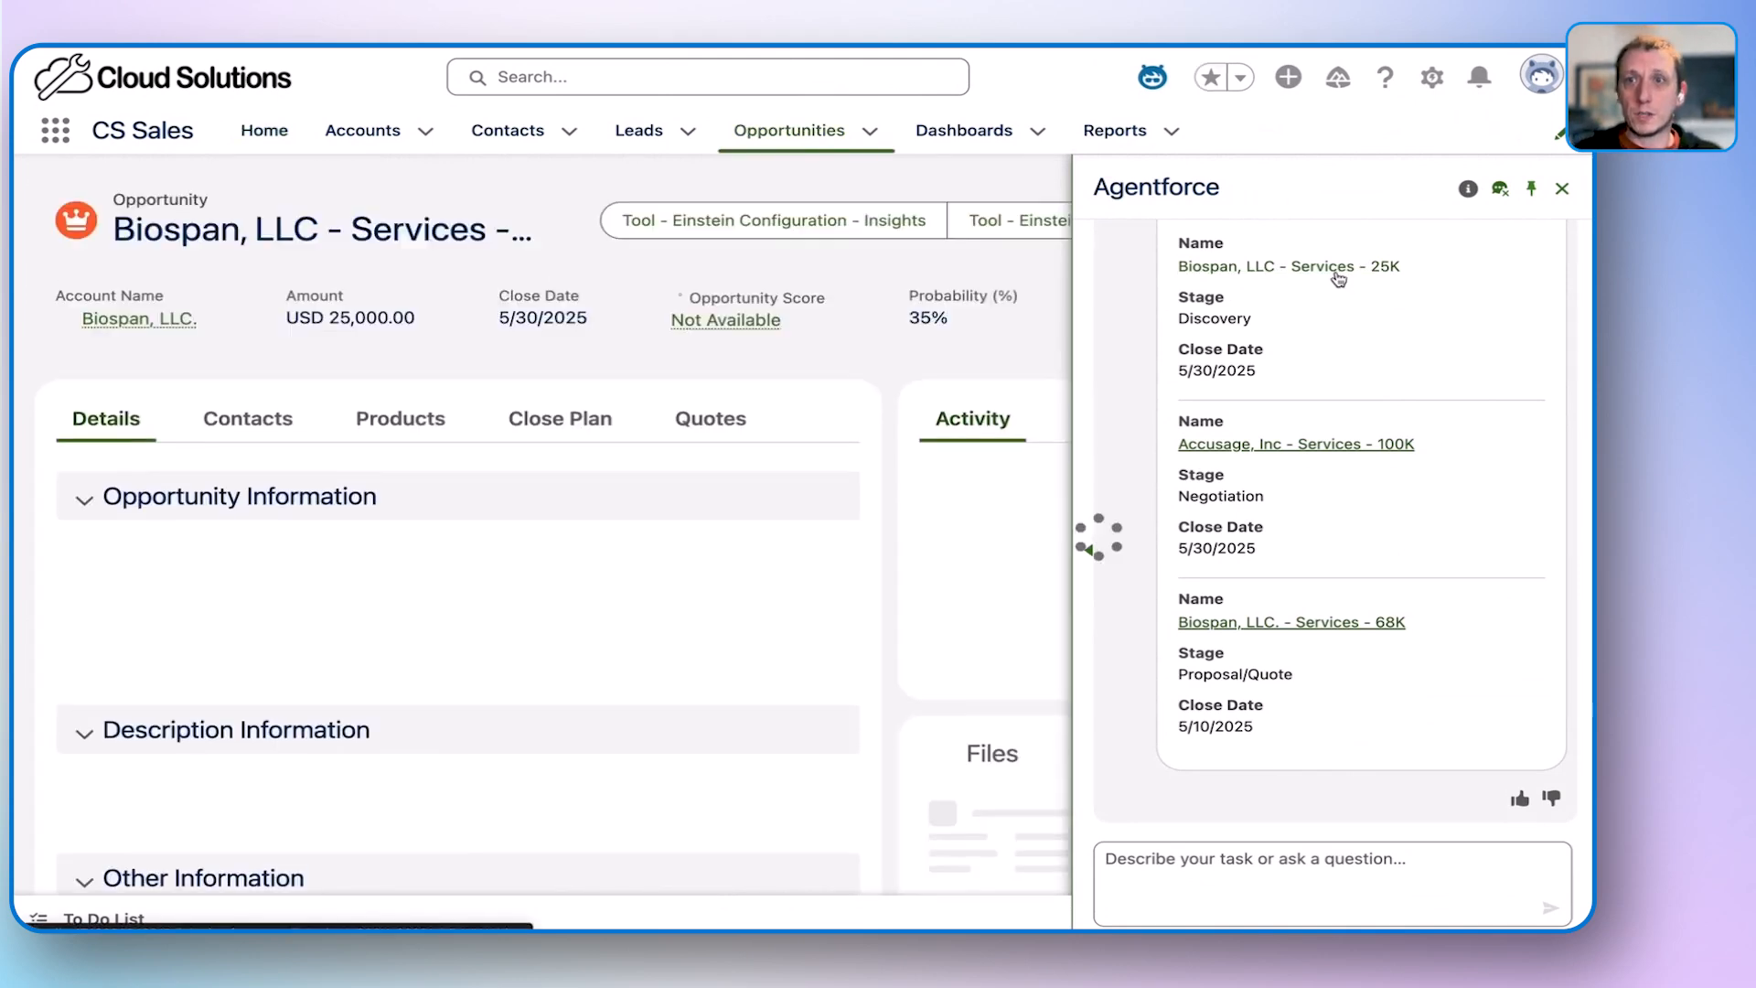
left_click(1562, 189)
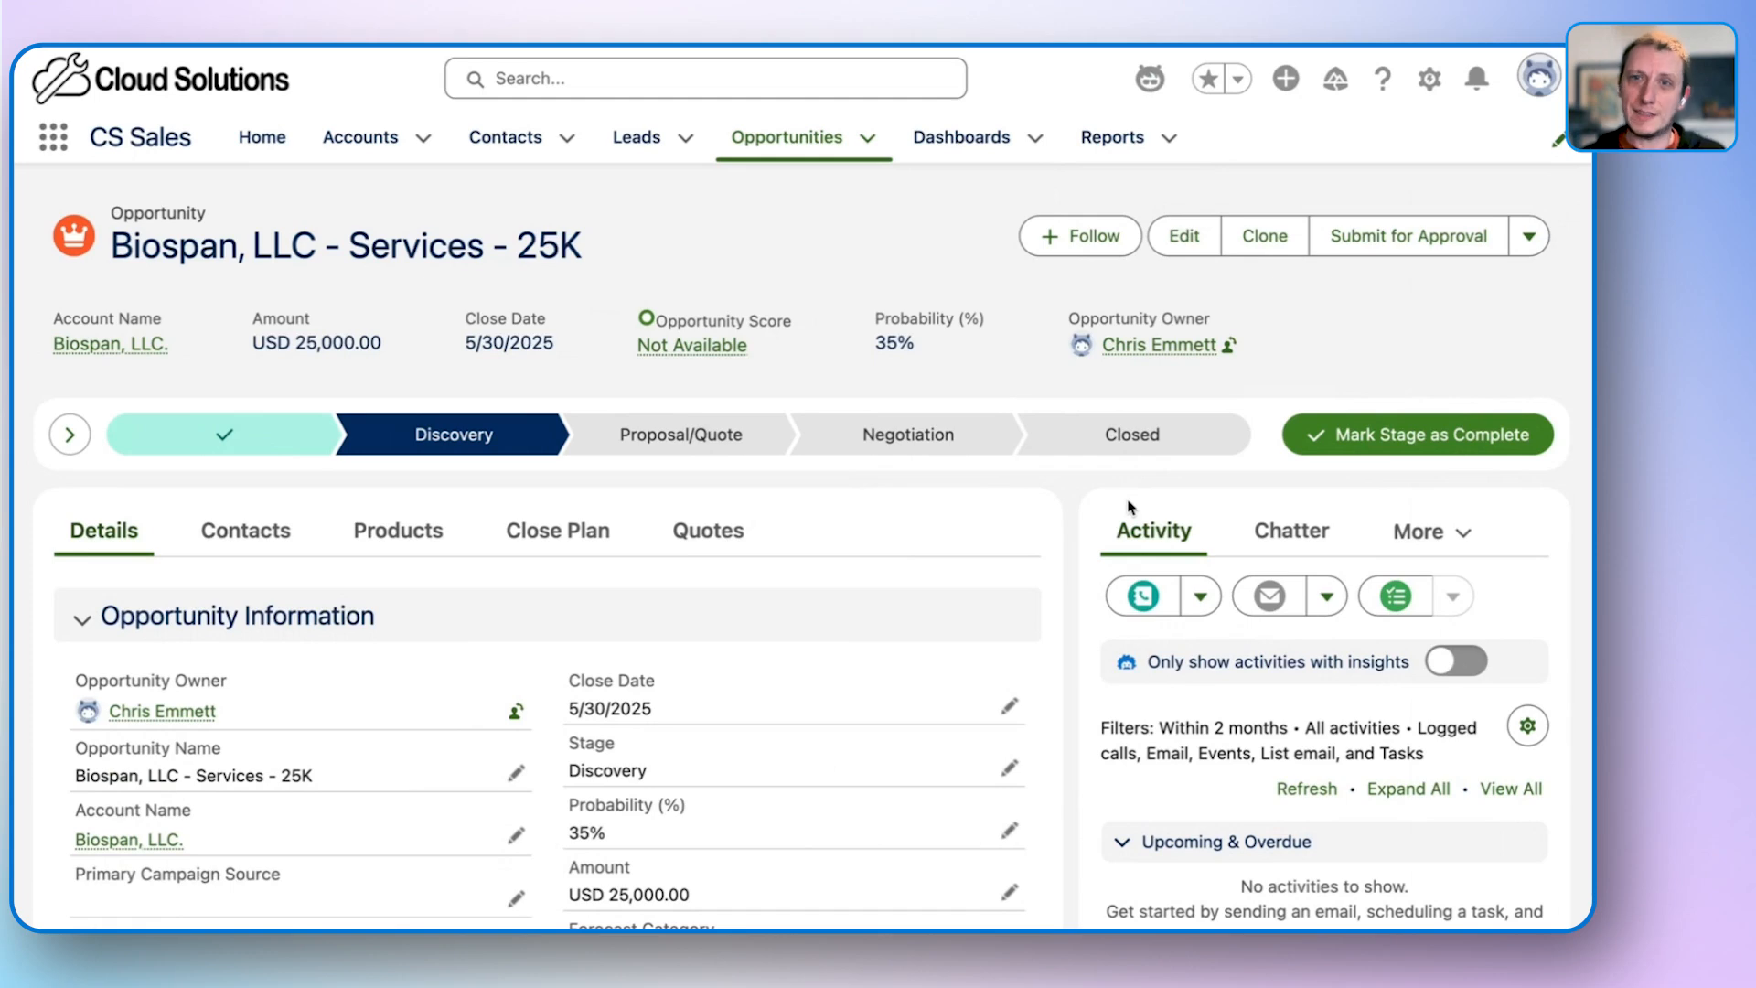
left_click(1280, 606)
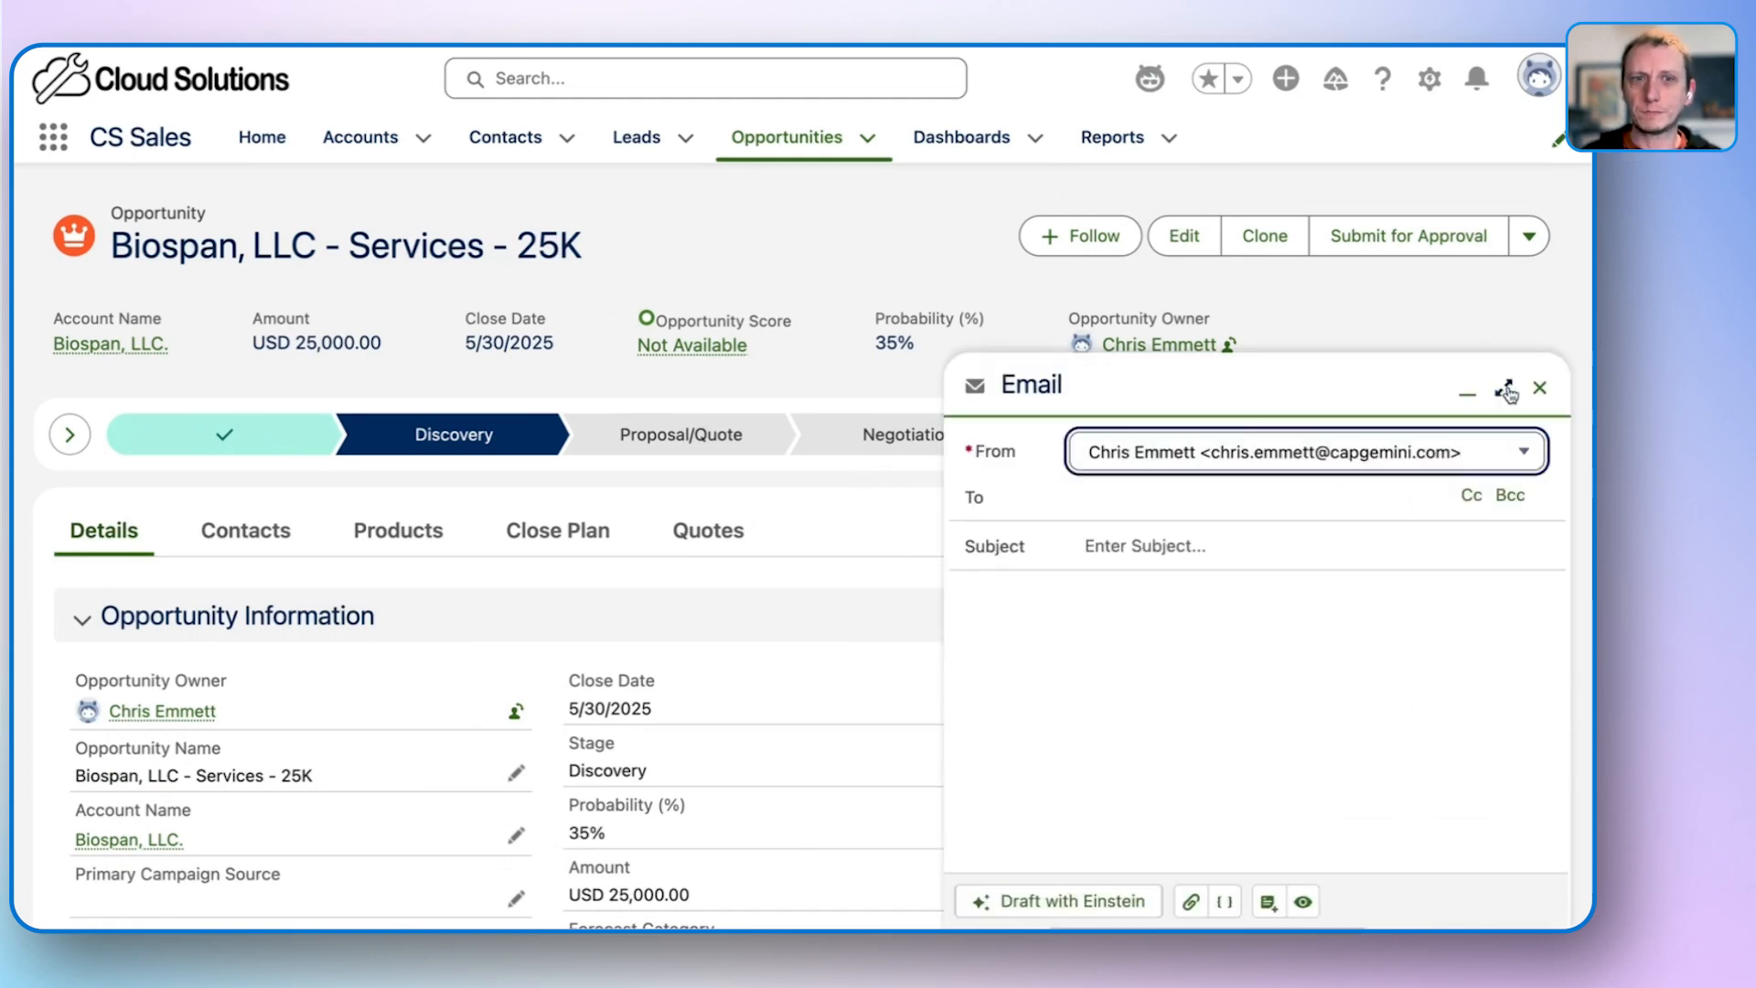
left_click(1508, 392)
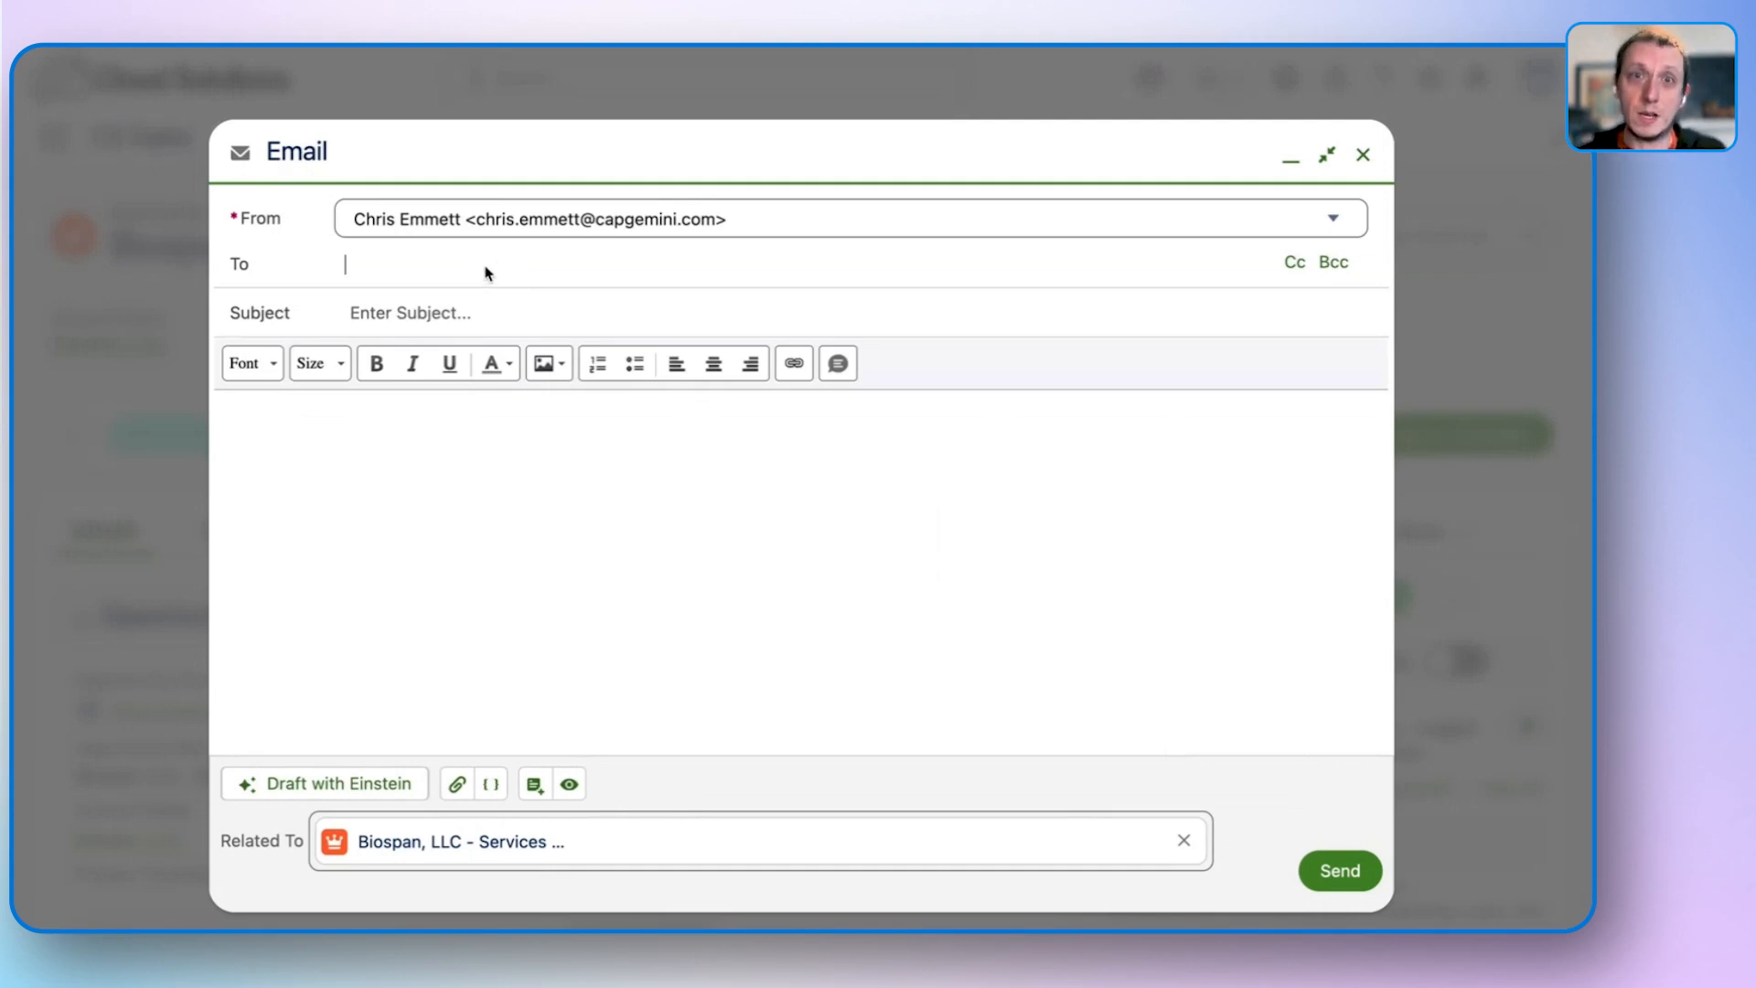
type("jane sey")
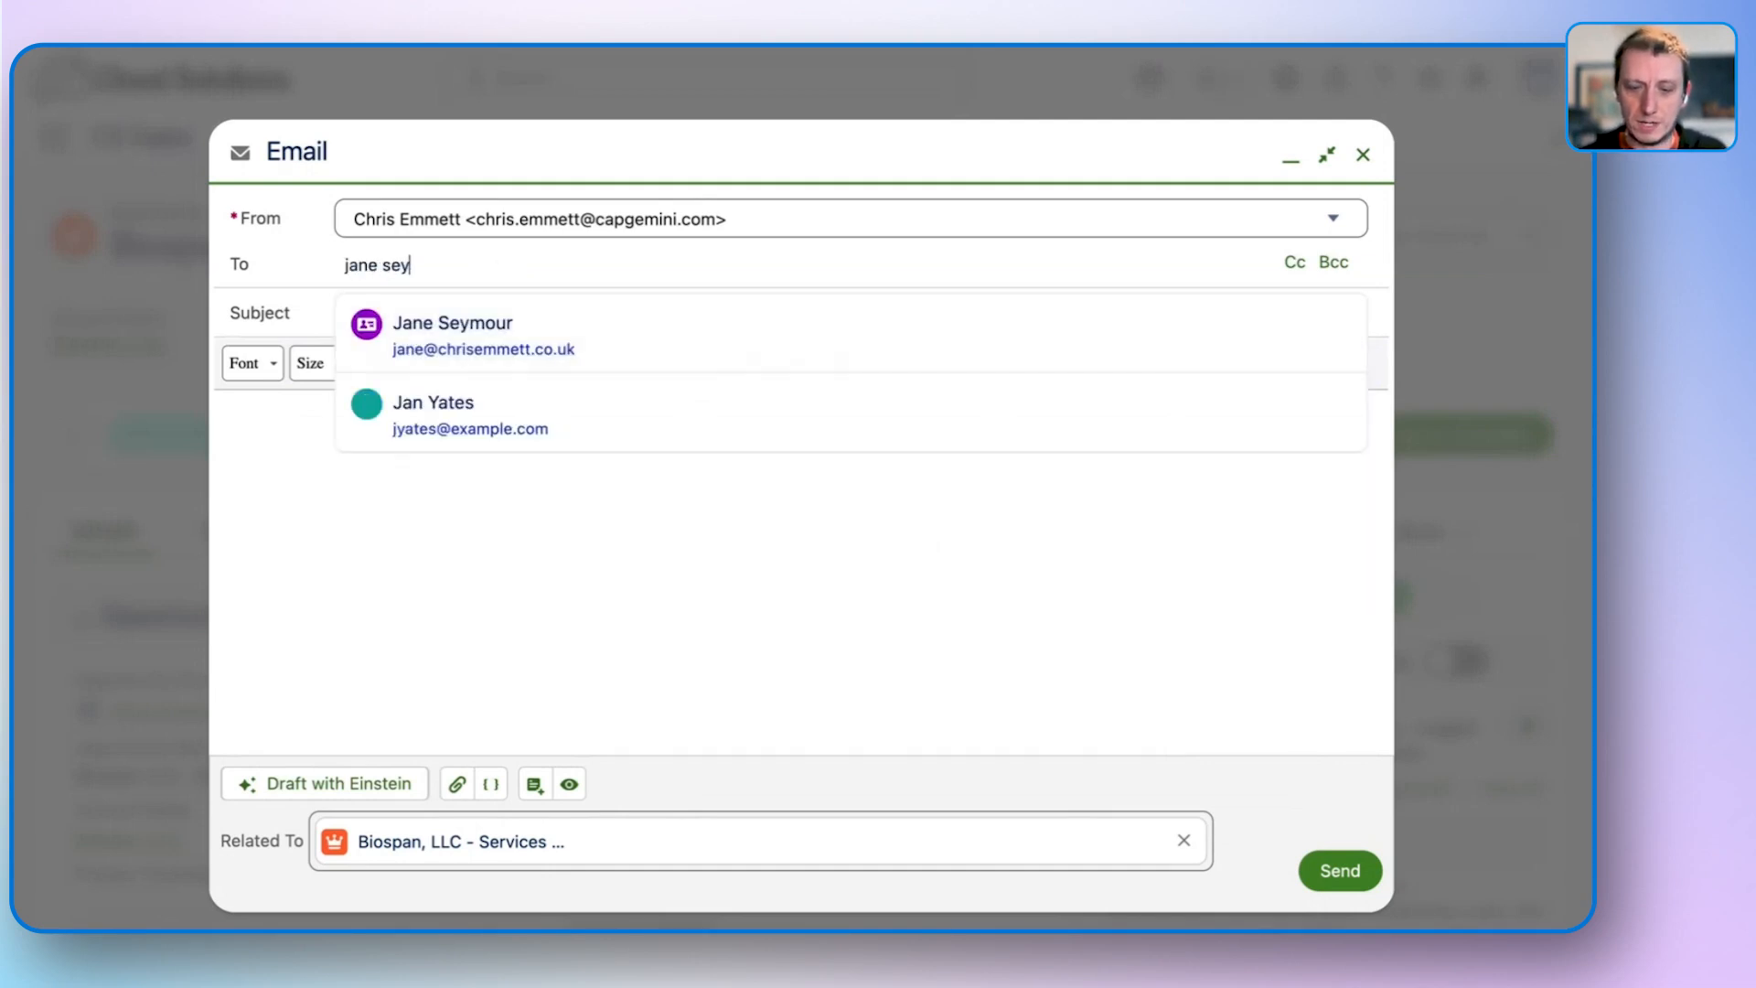
left_click(470, 329)
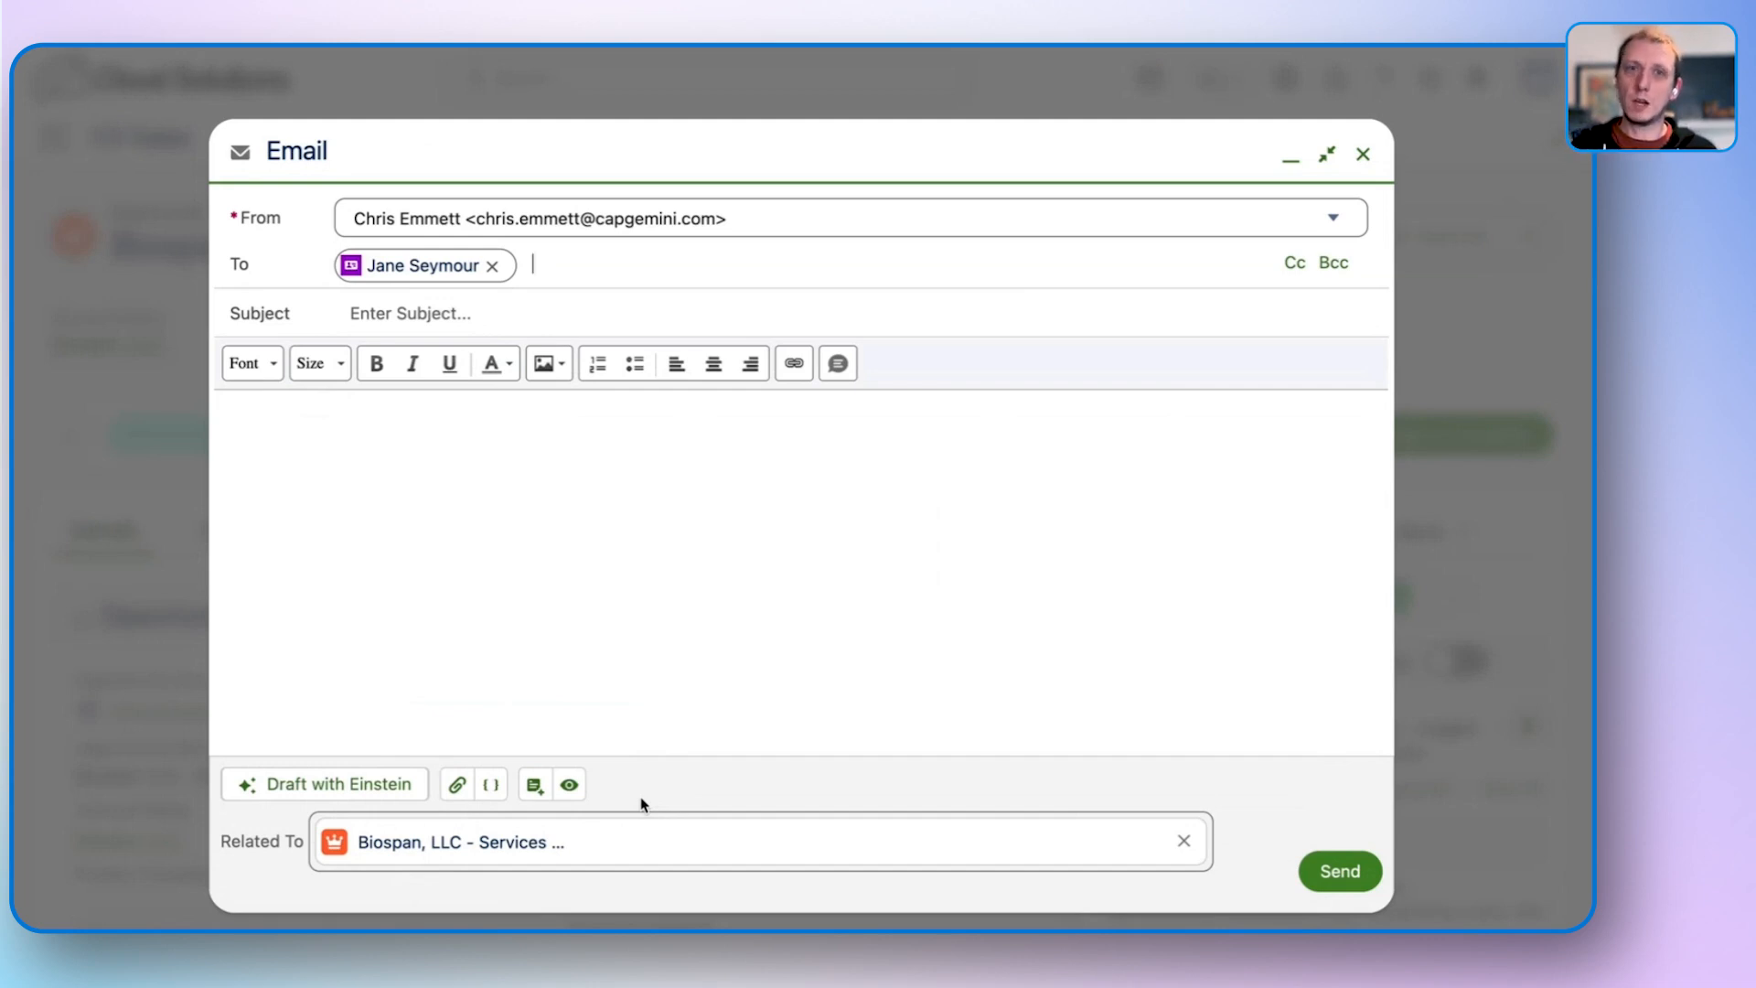
Draft the email with Einstein using the custom Gold Account Opportunity sales instructions, applied to the Biospan, LLC - Services - 25K opportunity.
left_click(370, 792)
left_click(369, 785)
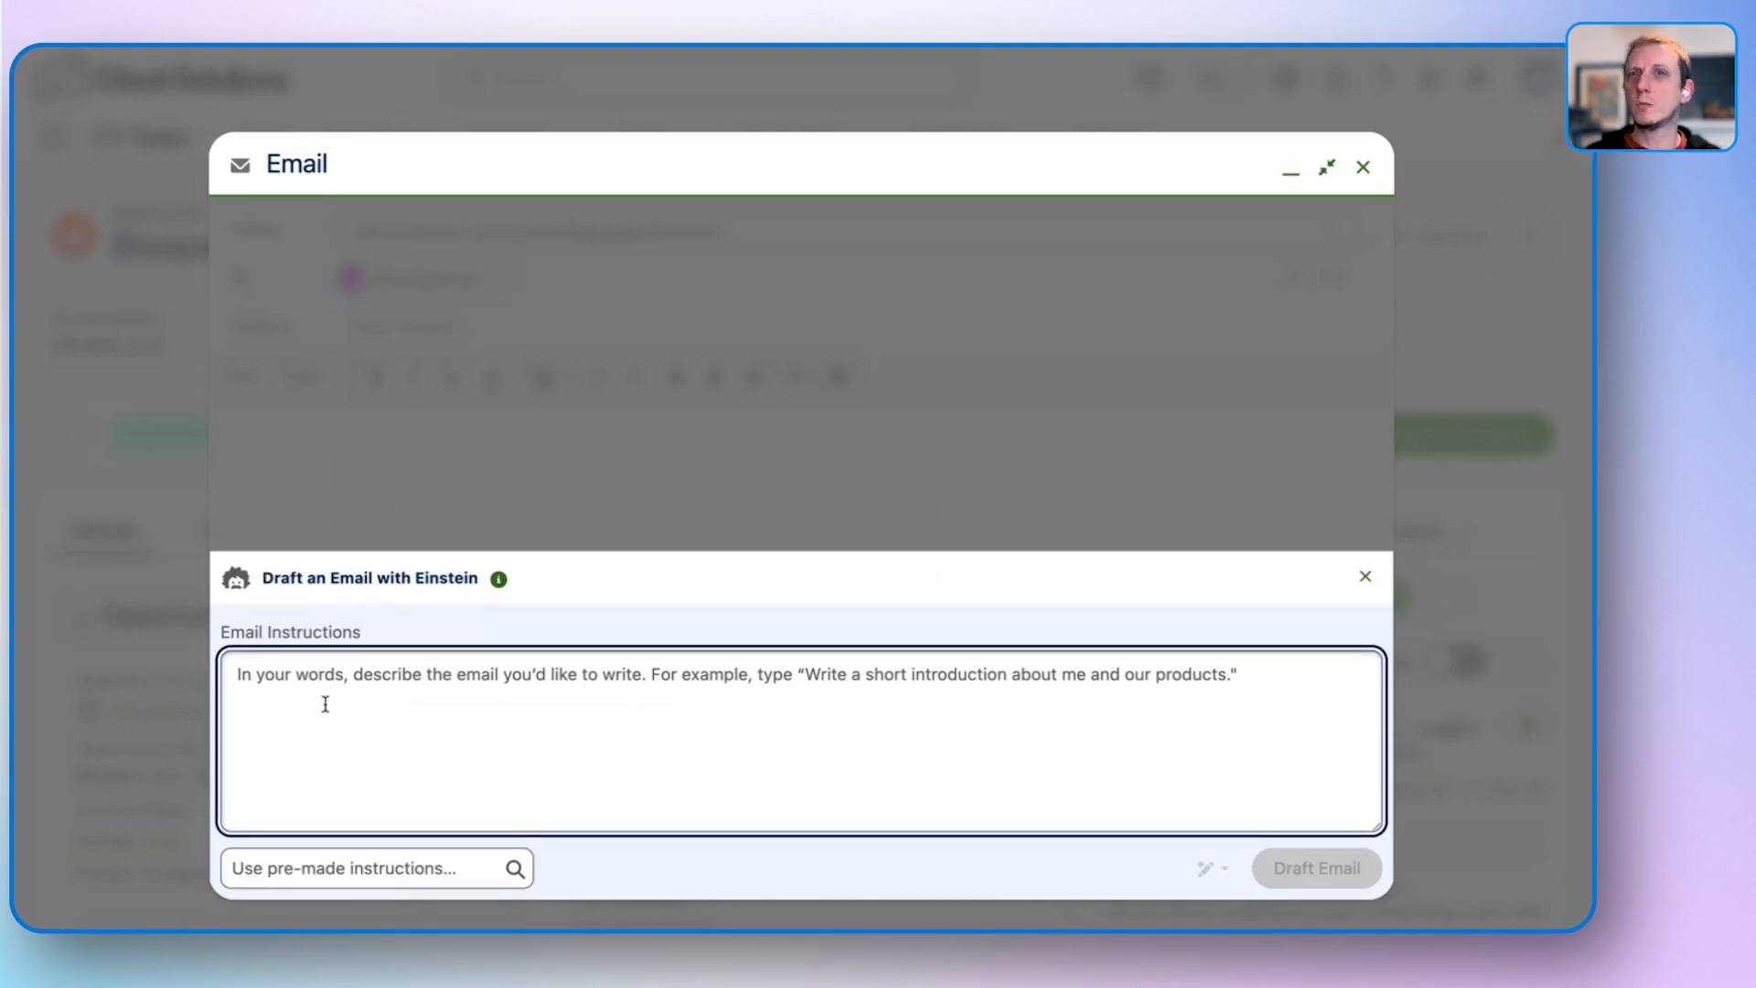
left_click(346, 867)
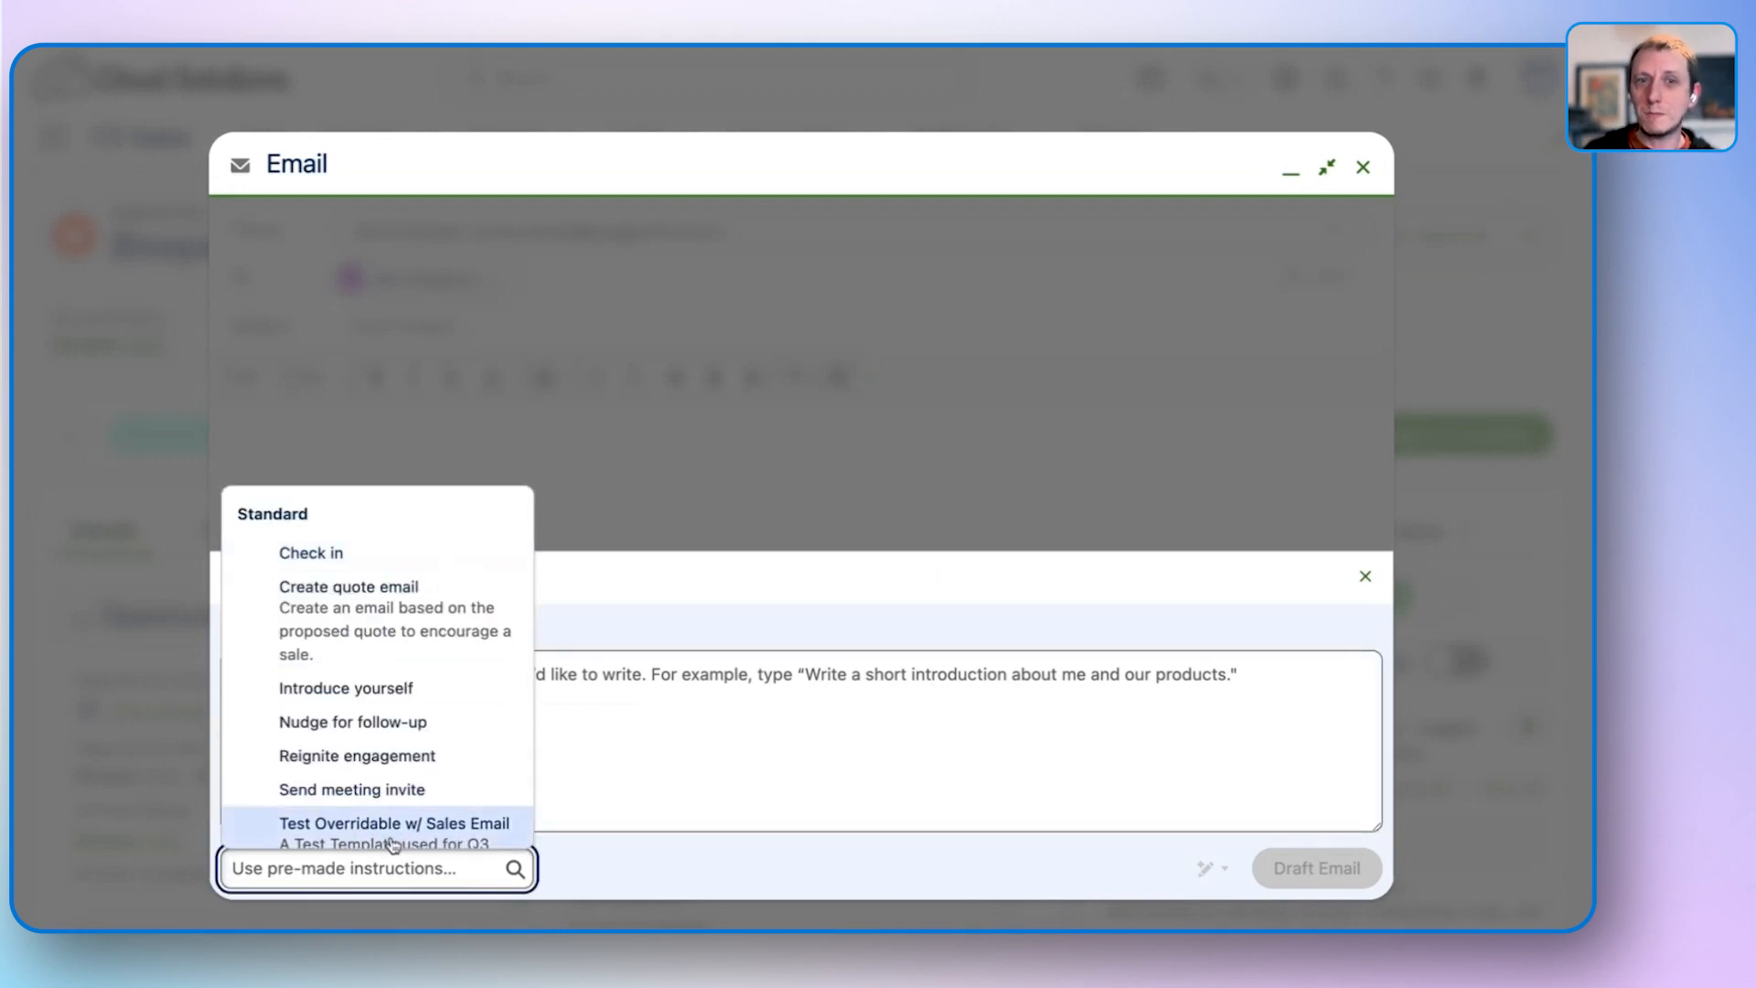
scroll(402, 814, "down", 3)
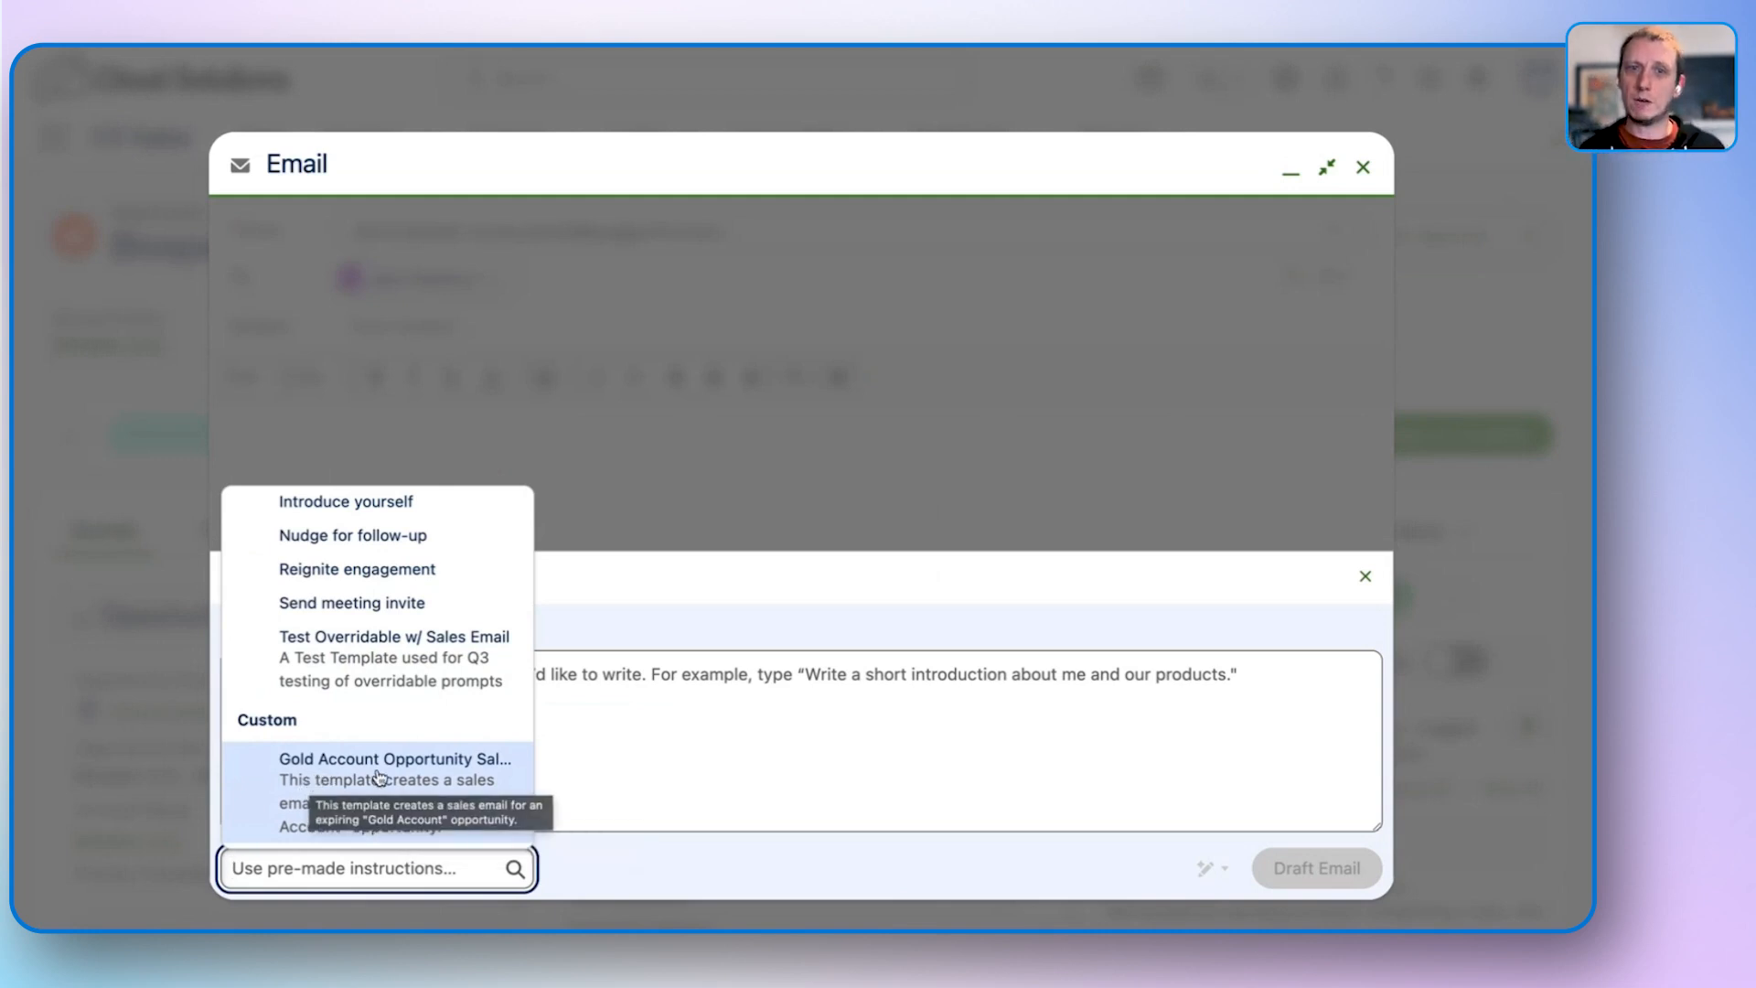
left_click(380, 778)
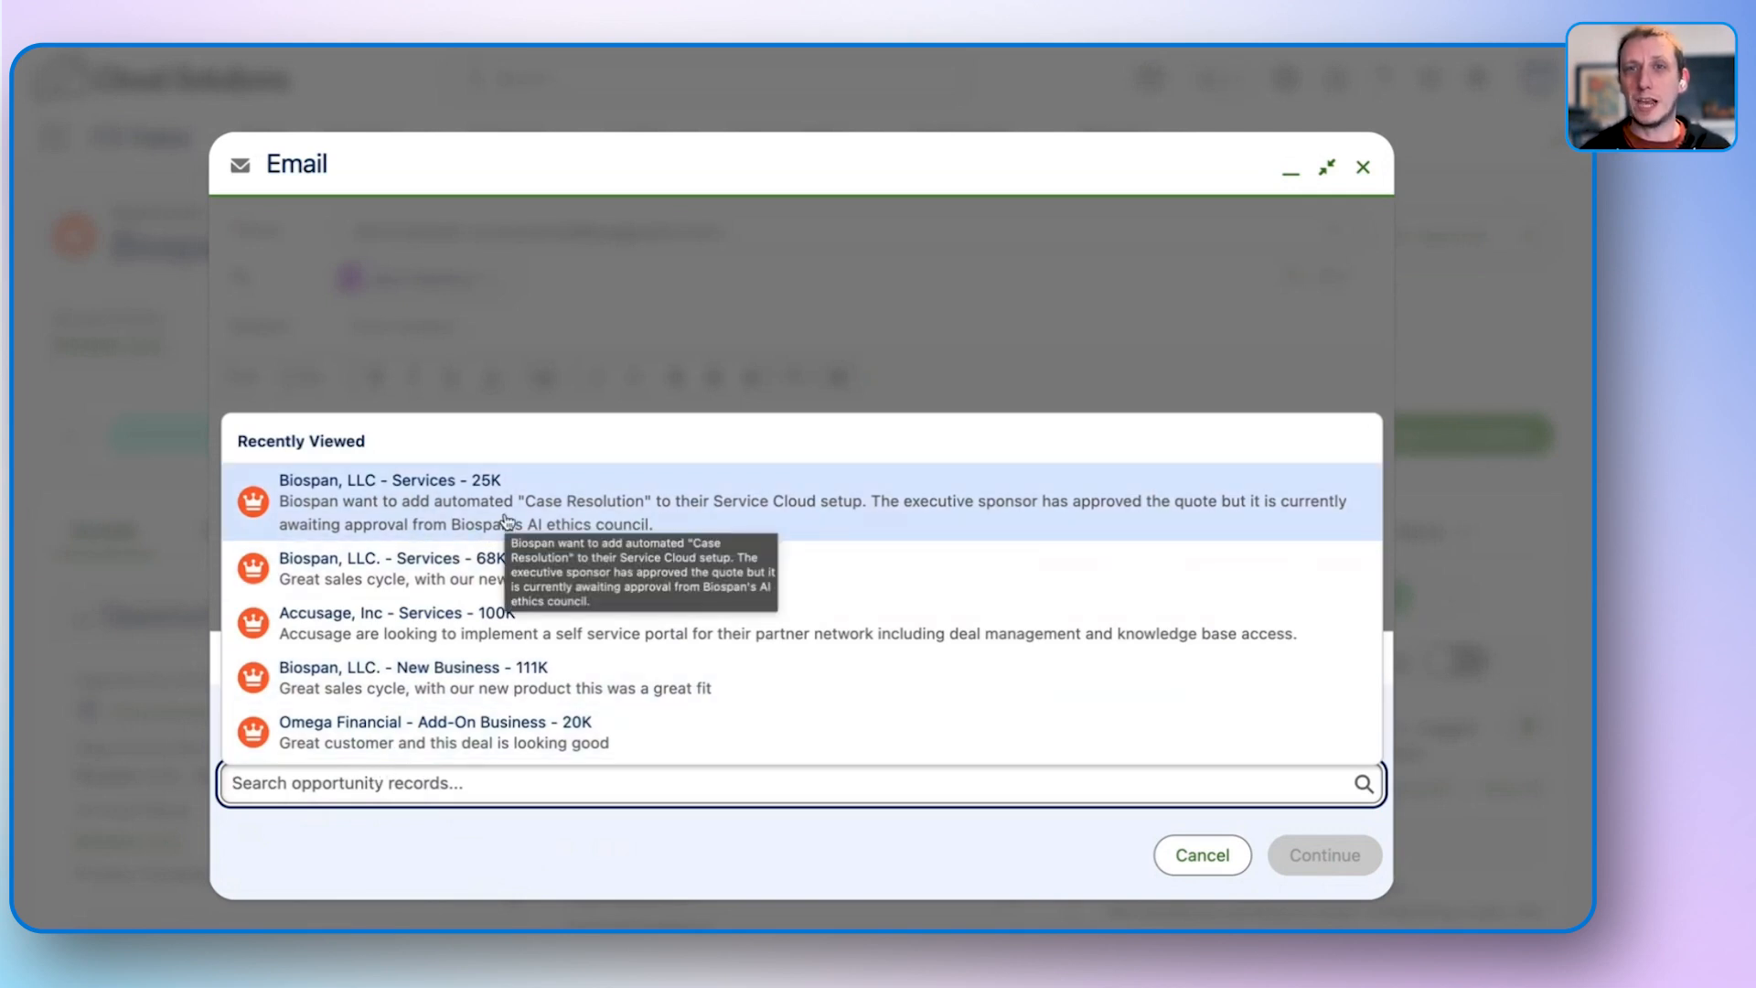
left_click(506, 518)
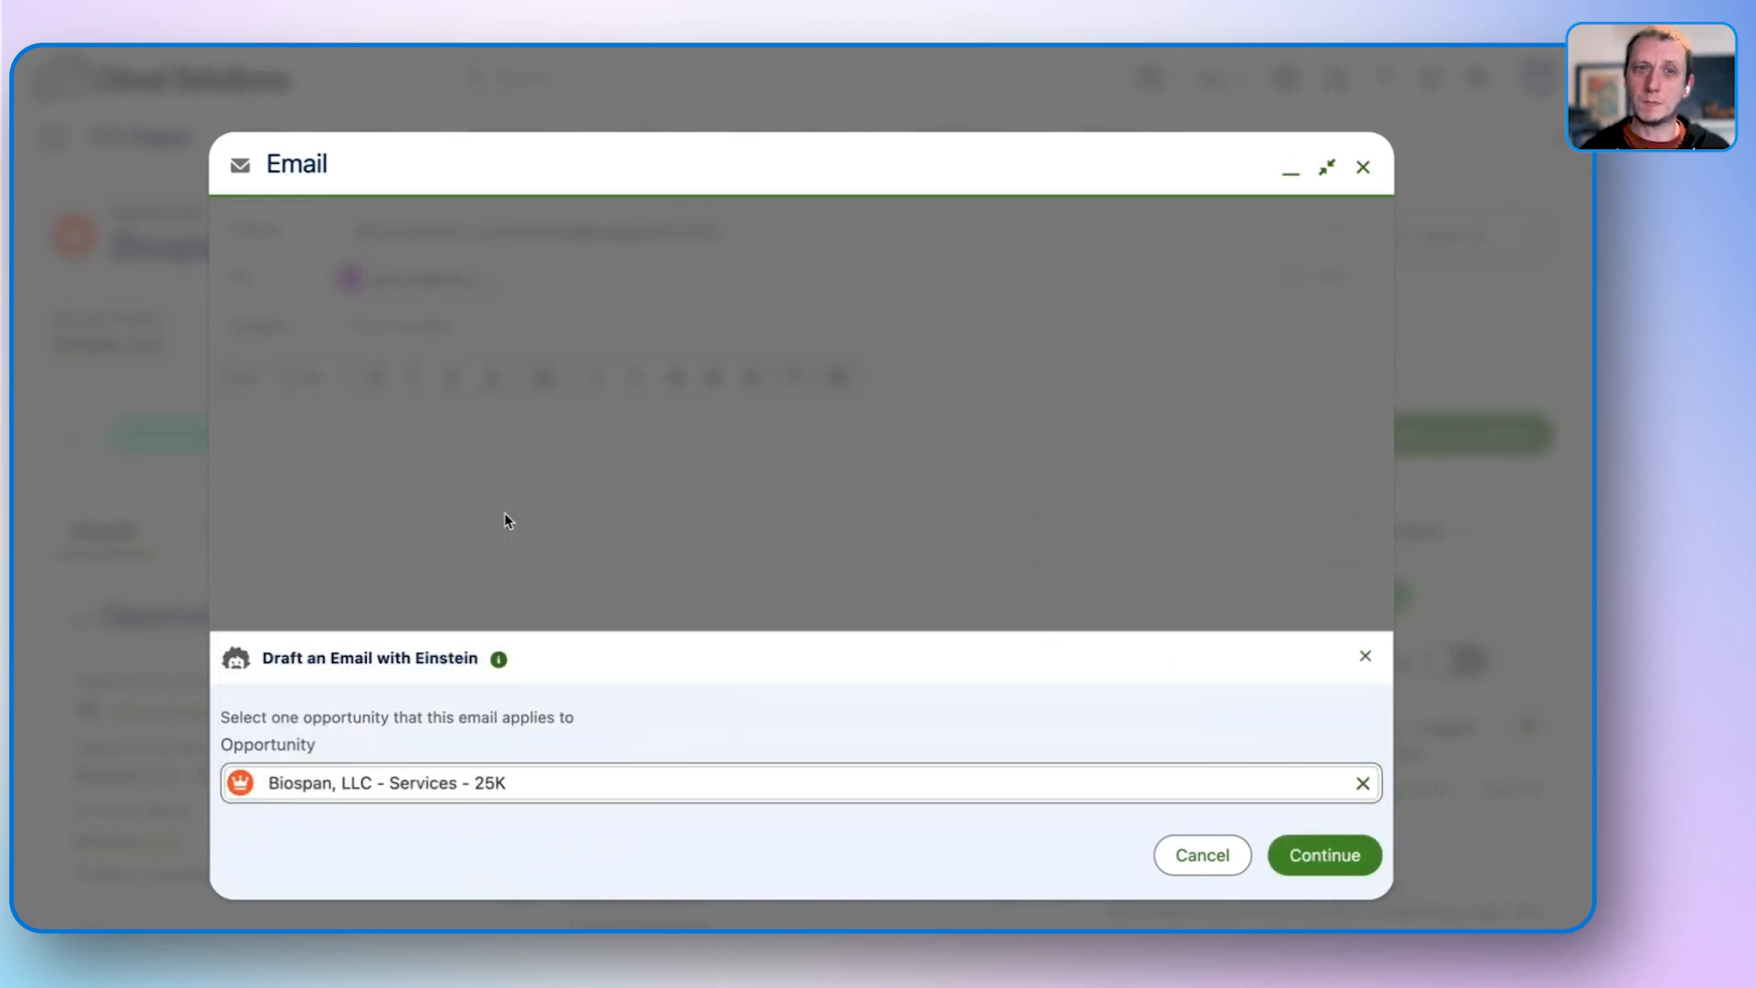
left_click(1309, 855)
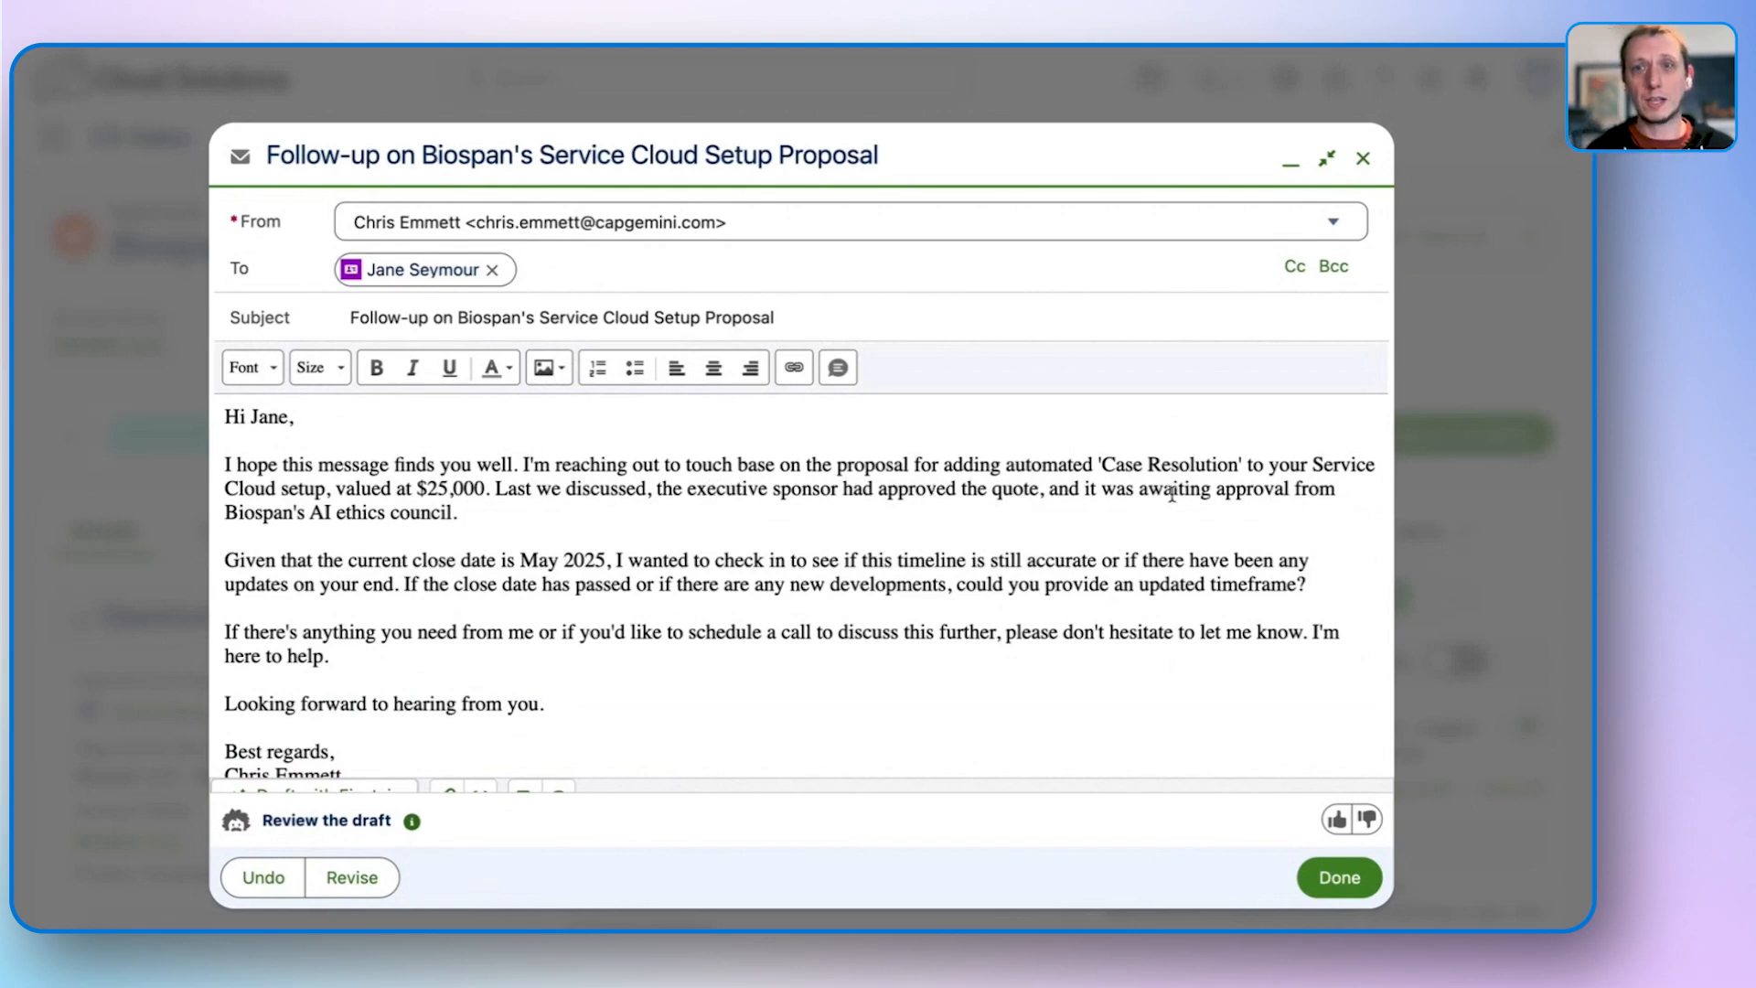
Review the passage on the AI ethics council approval in the drafted Biospan email and close the email.
left_click_drag(1171, 492, 1300, 517)
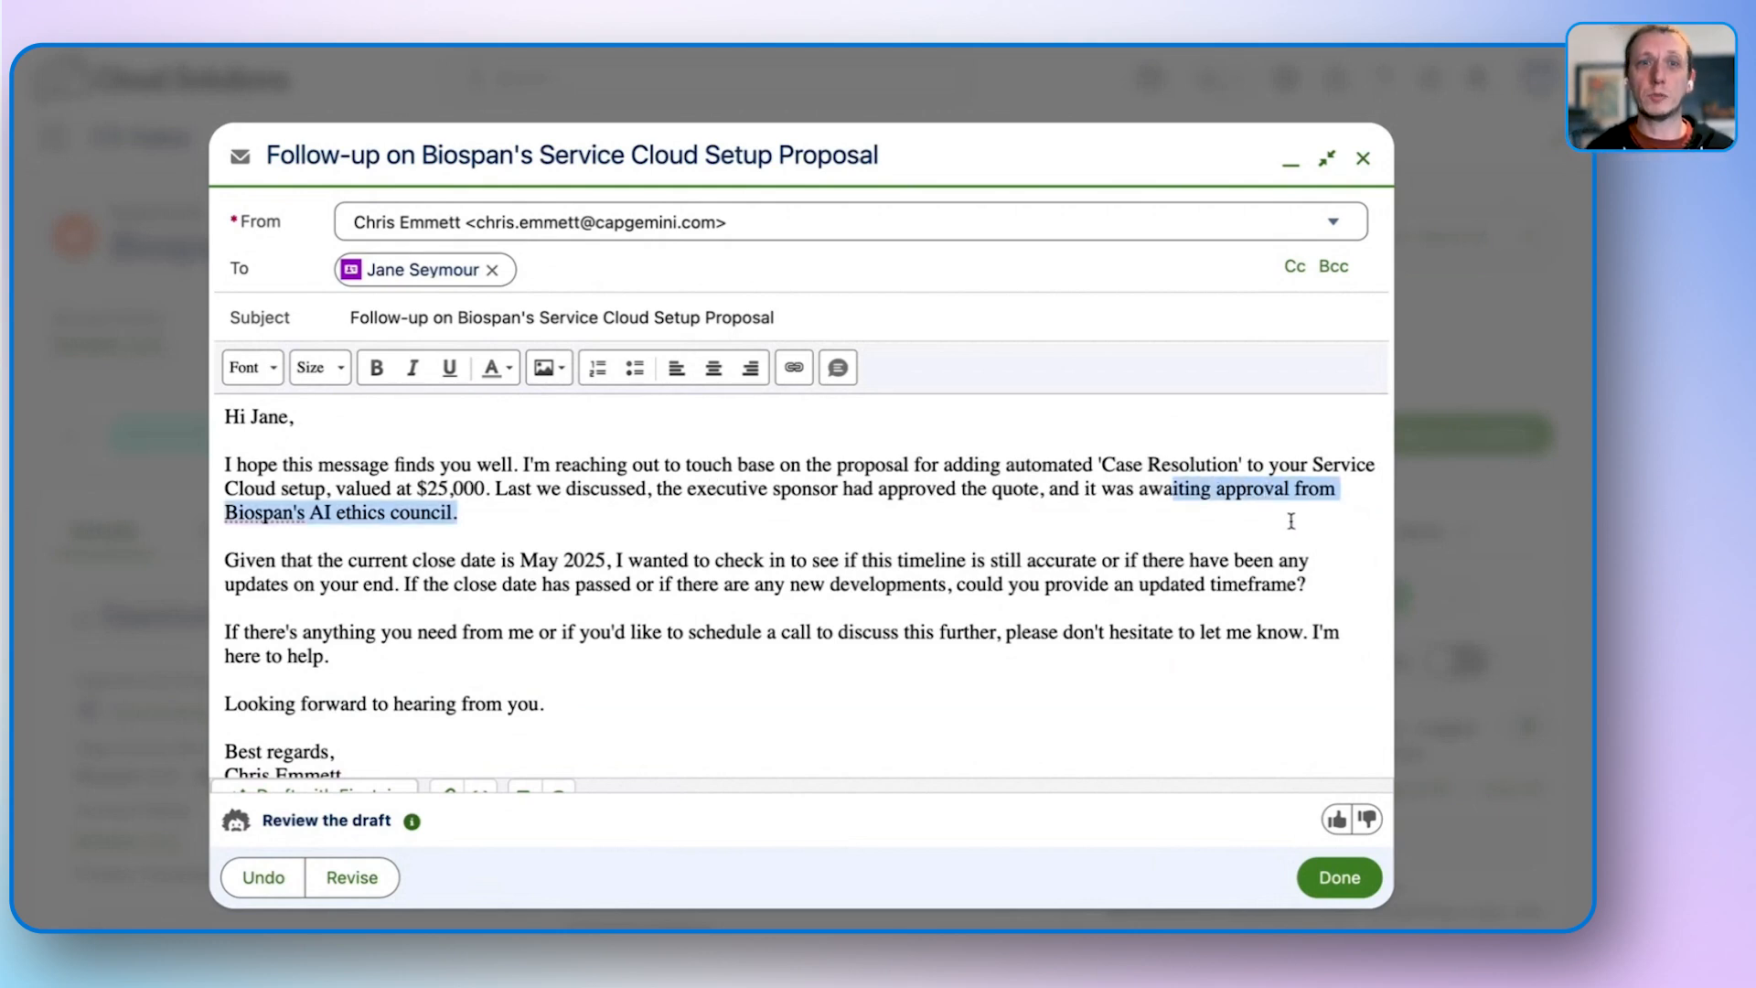
left_click(908, 513)
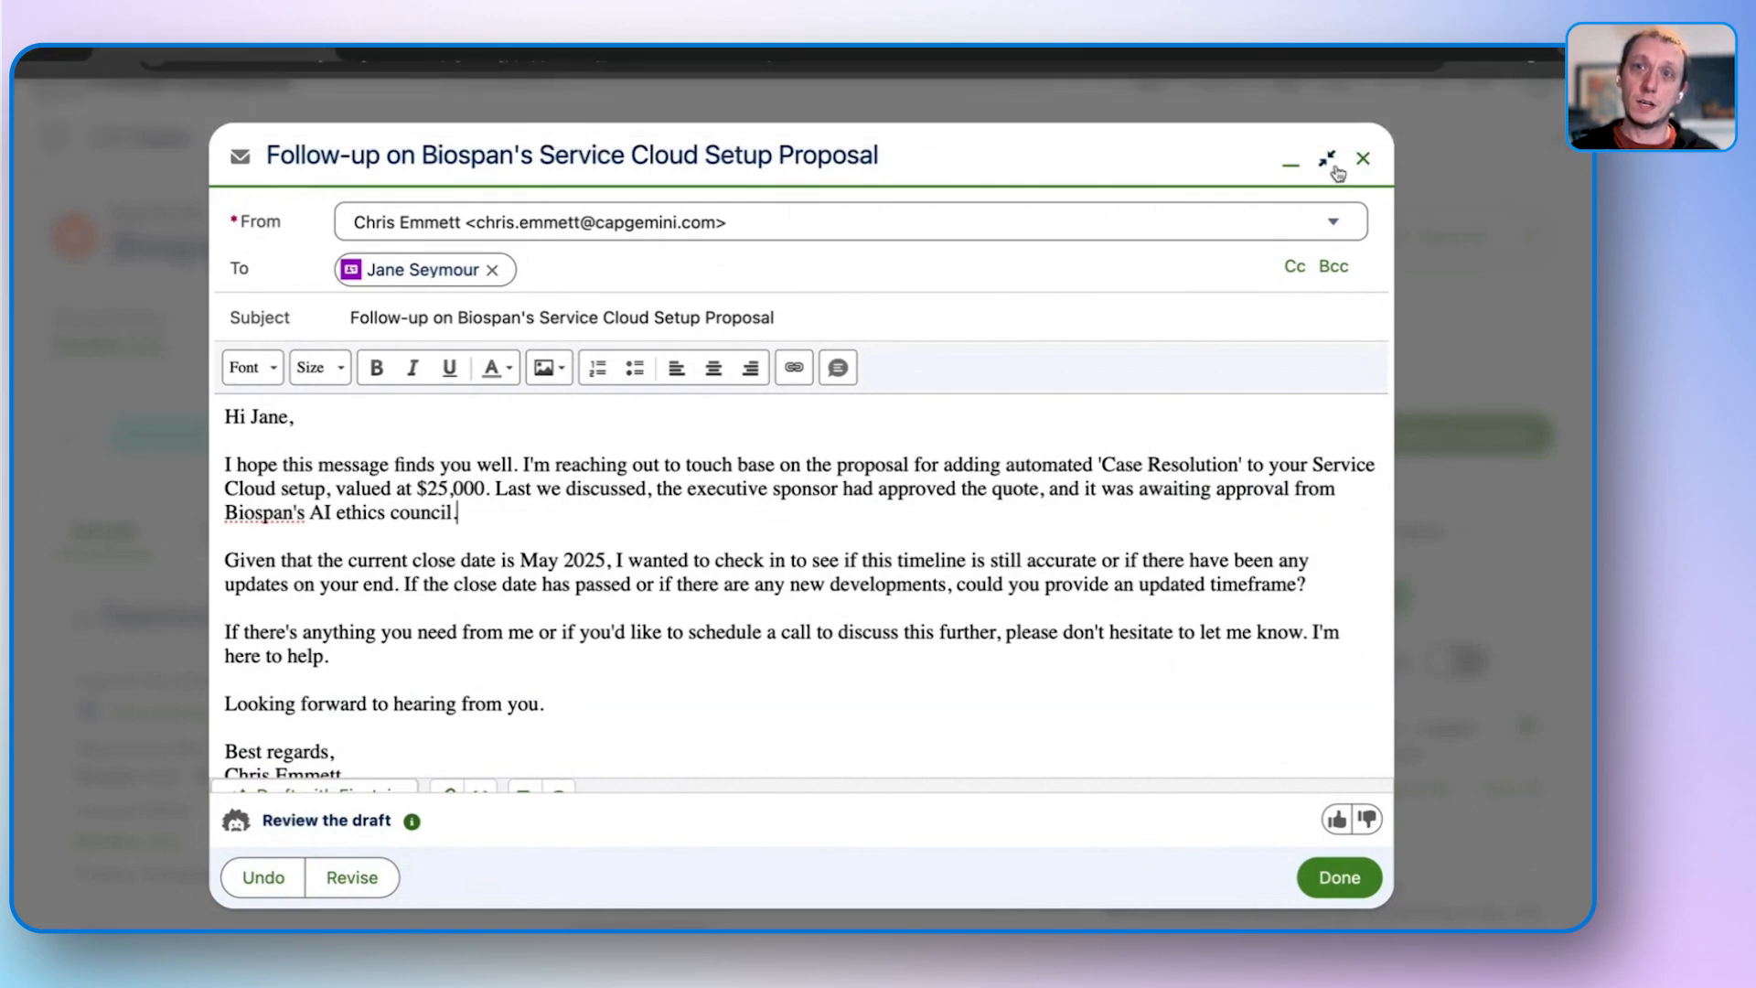
left_click(1364, 161)
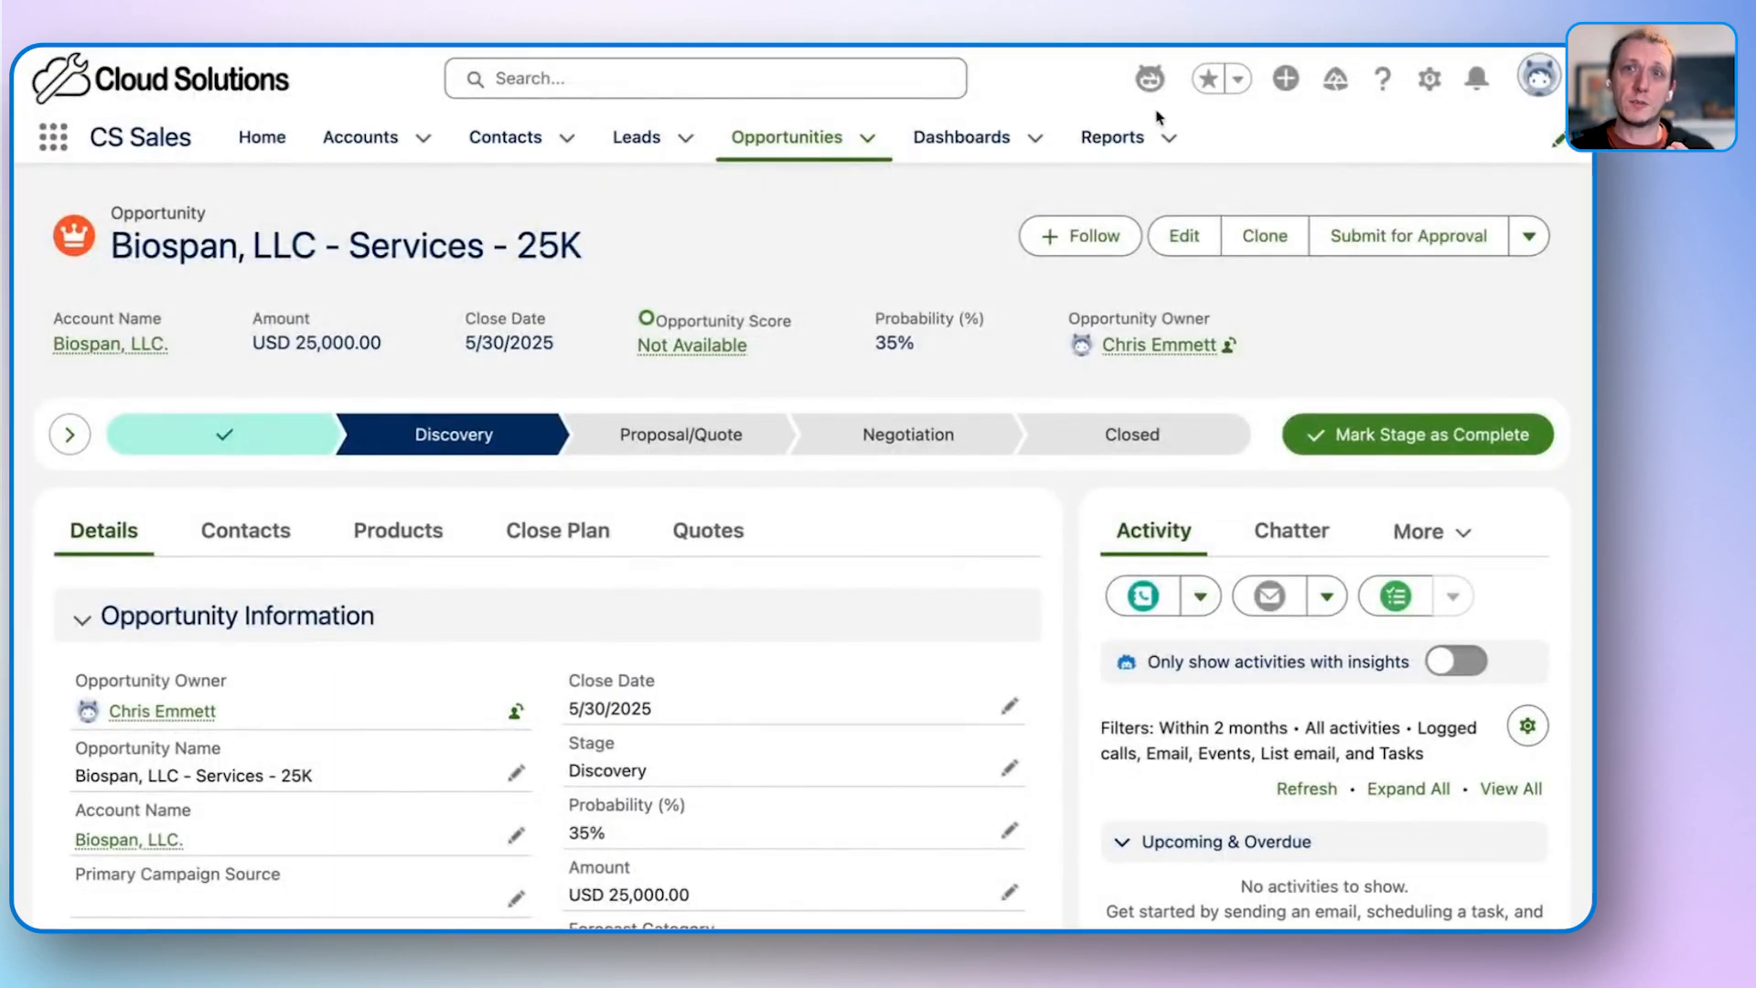
Open the Accusage, Inc - Services - 100K opportunity from the Agentforce results and address a new enlarged email to its contact.
left_click(1153, 87)
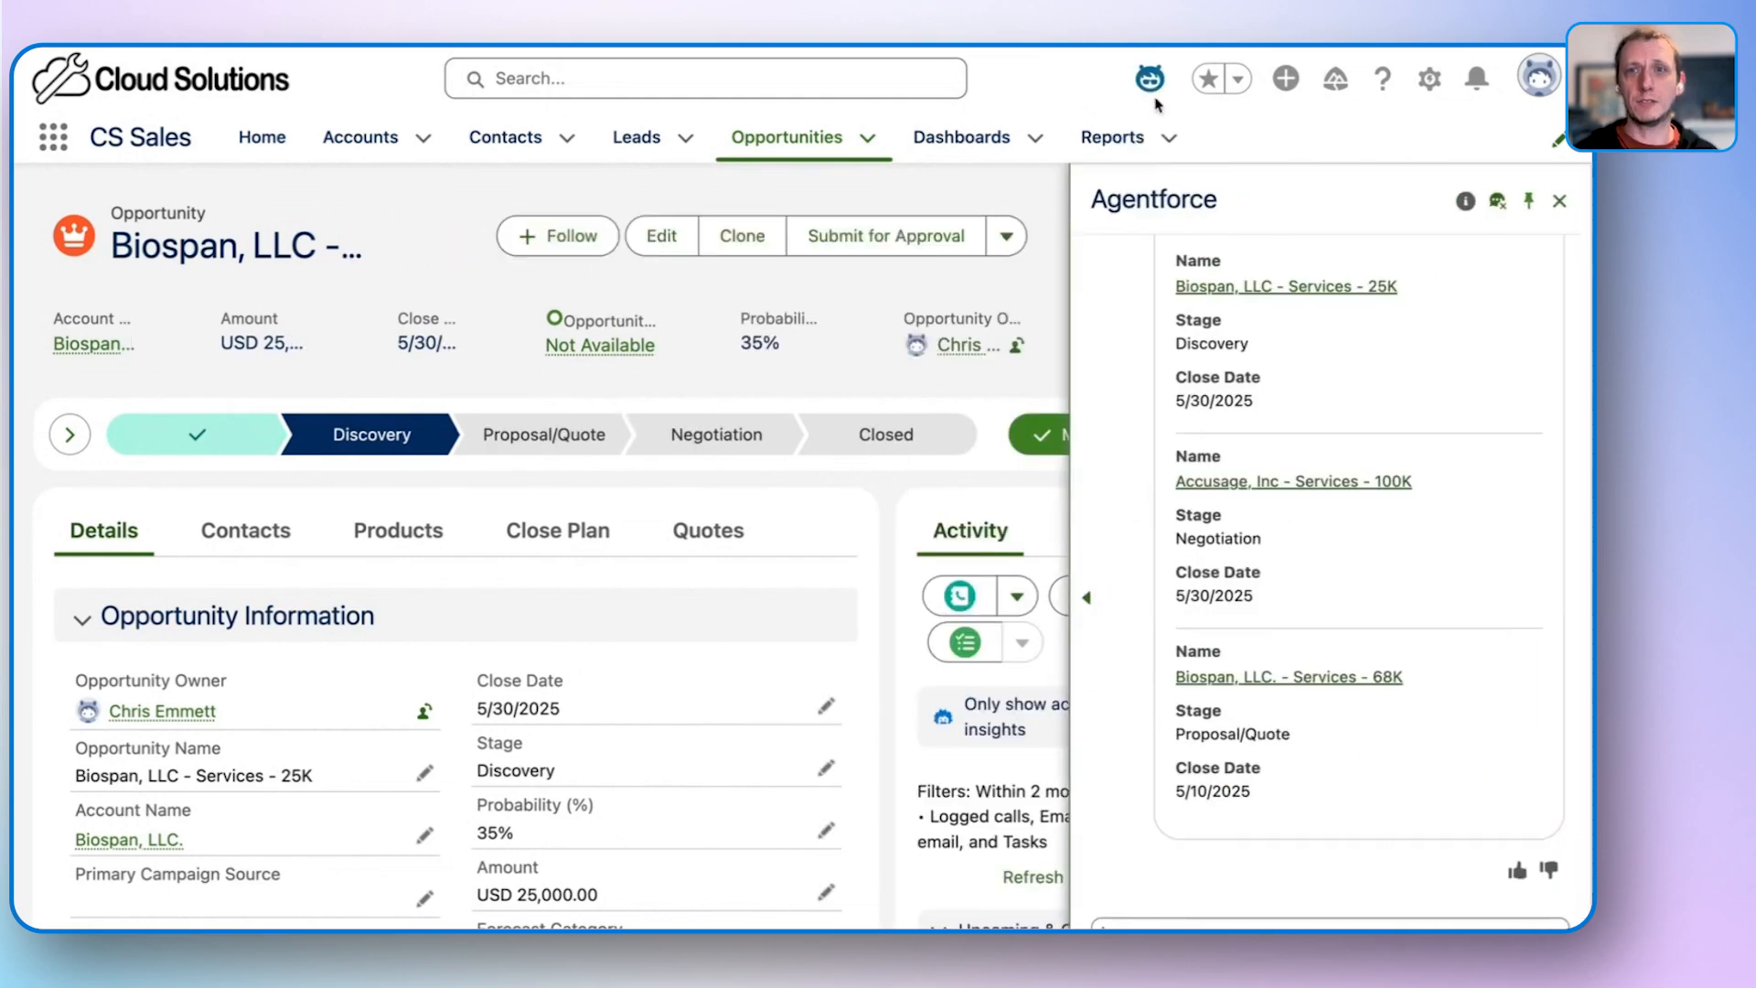
left_click(1274, 483)
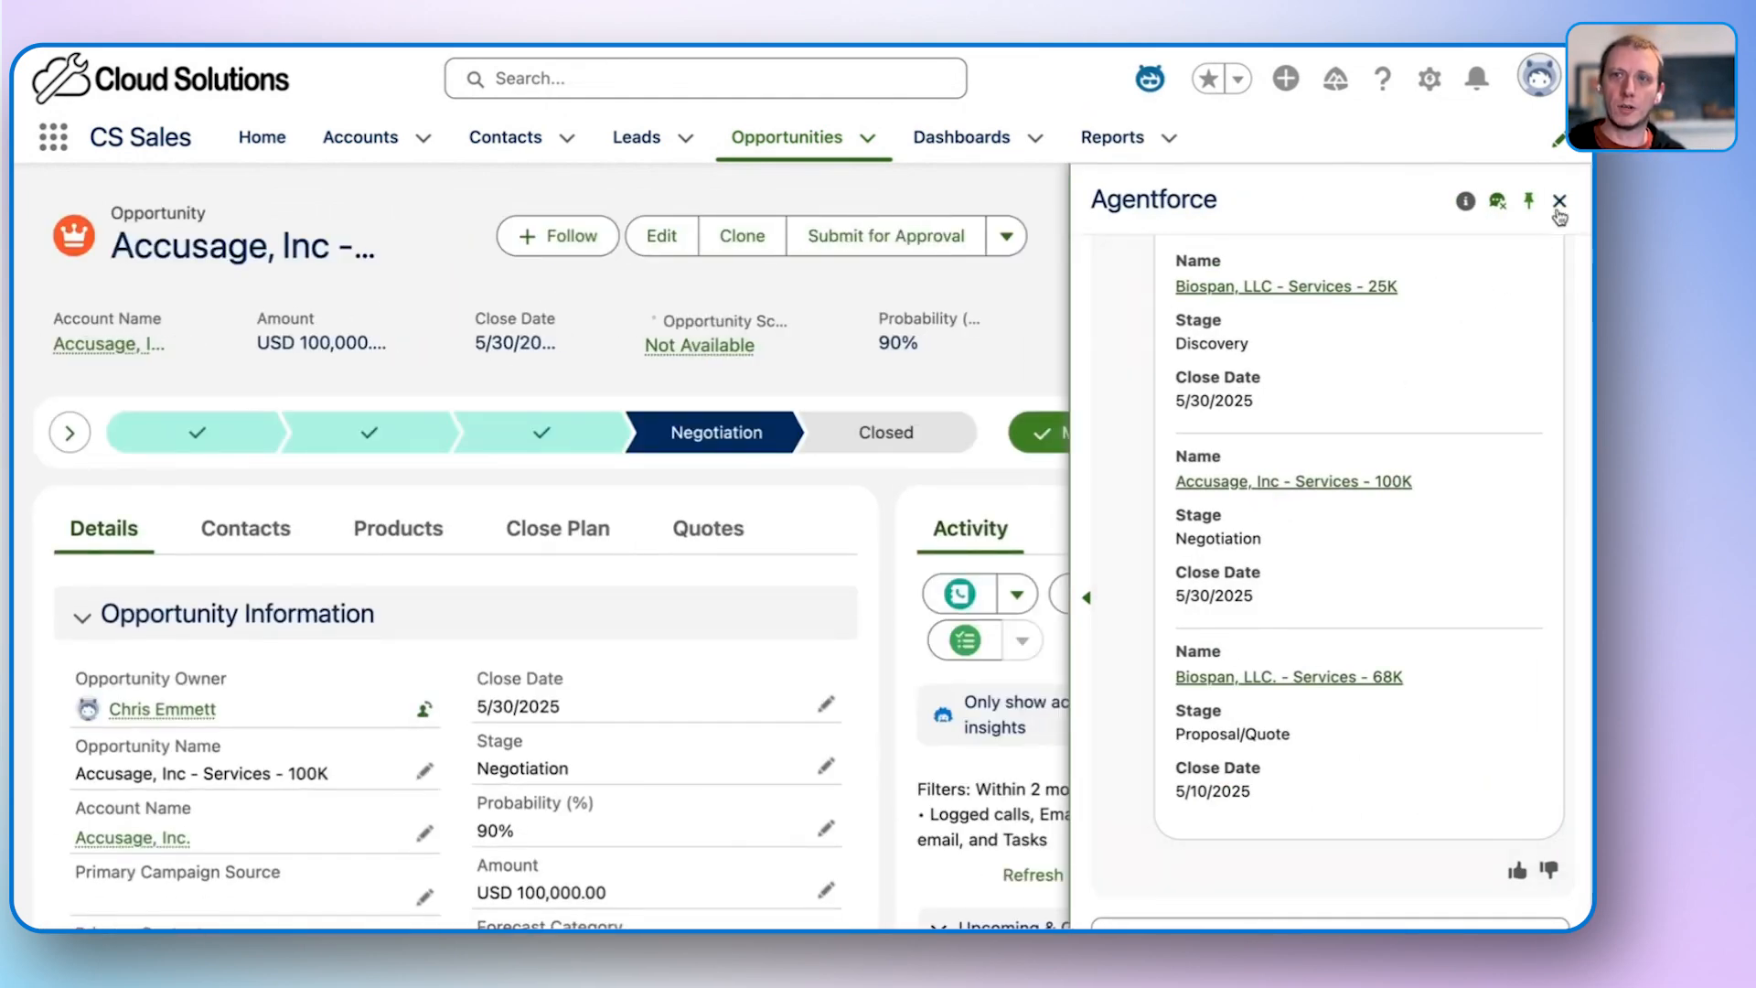
left_click(1559, 200)
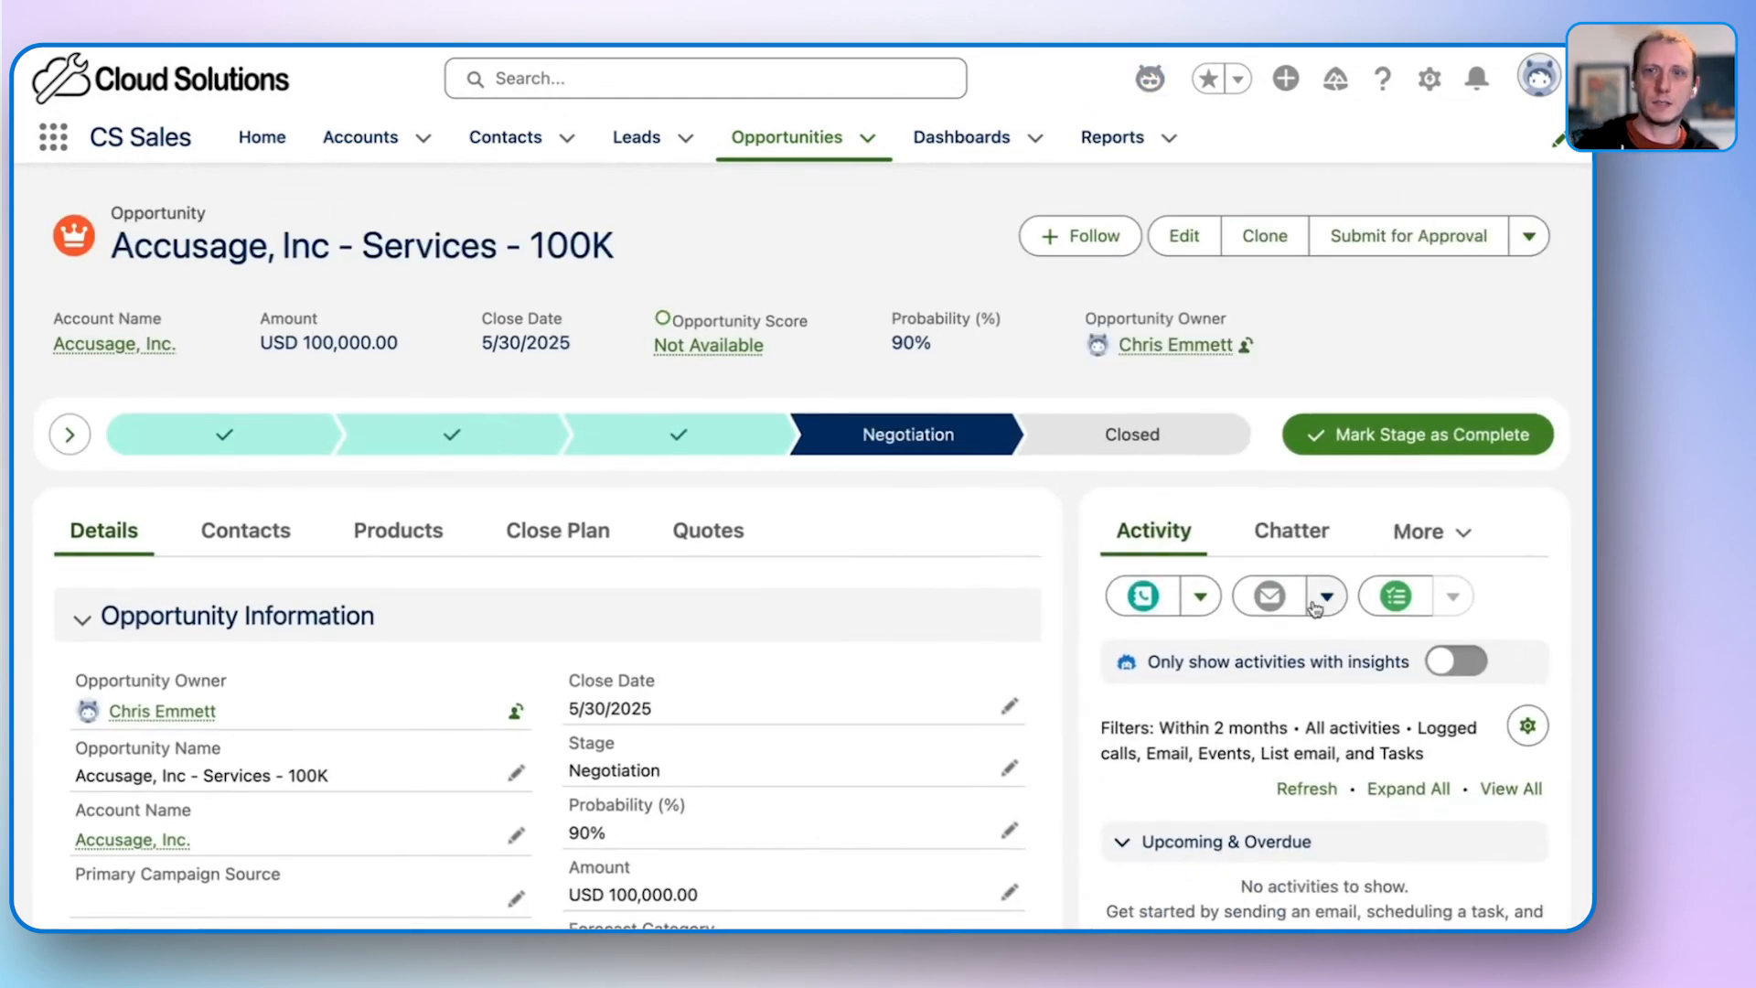
left_click(1267, 599)
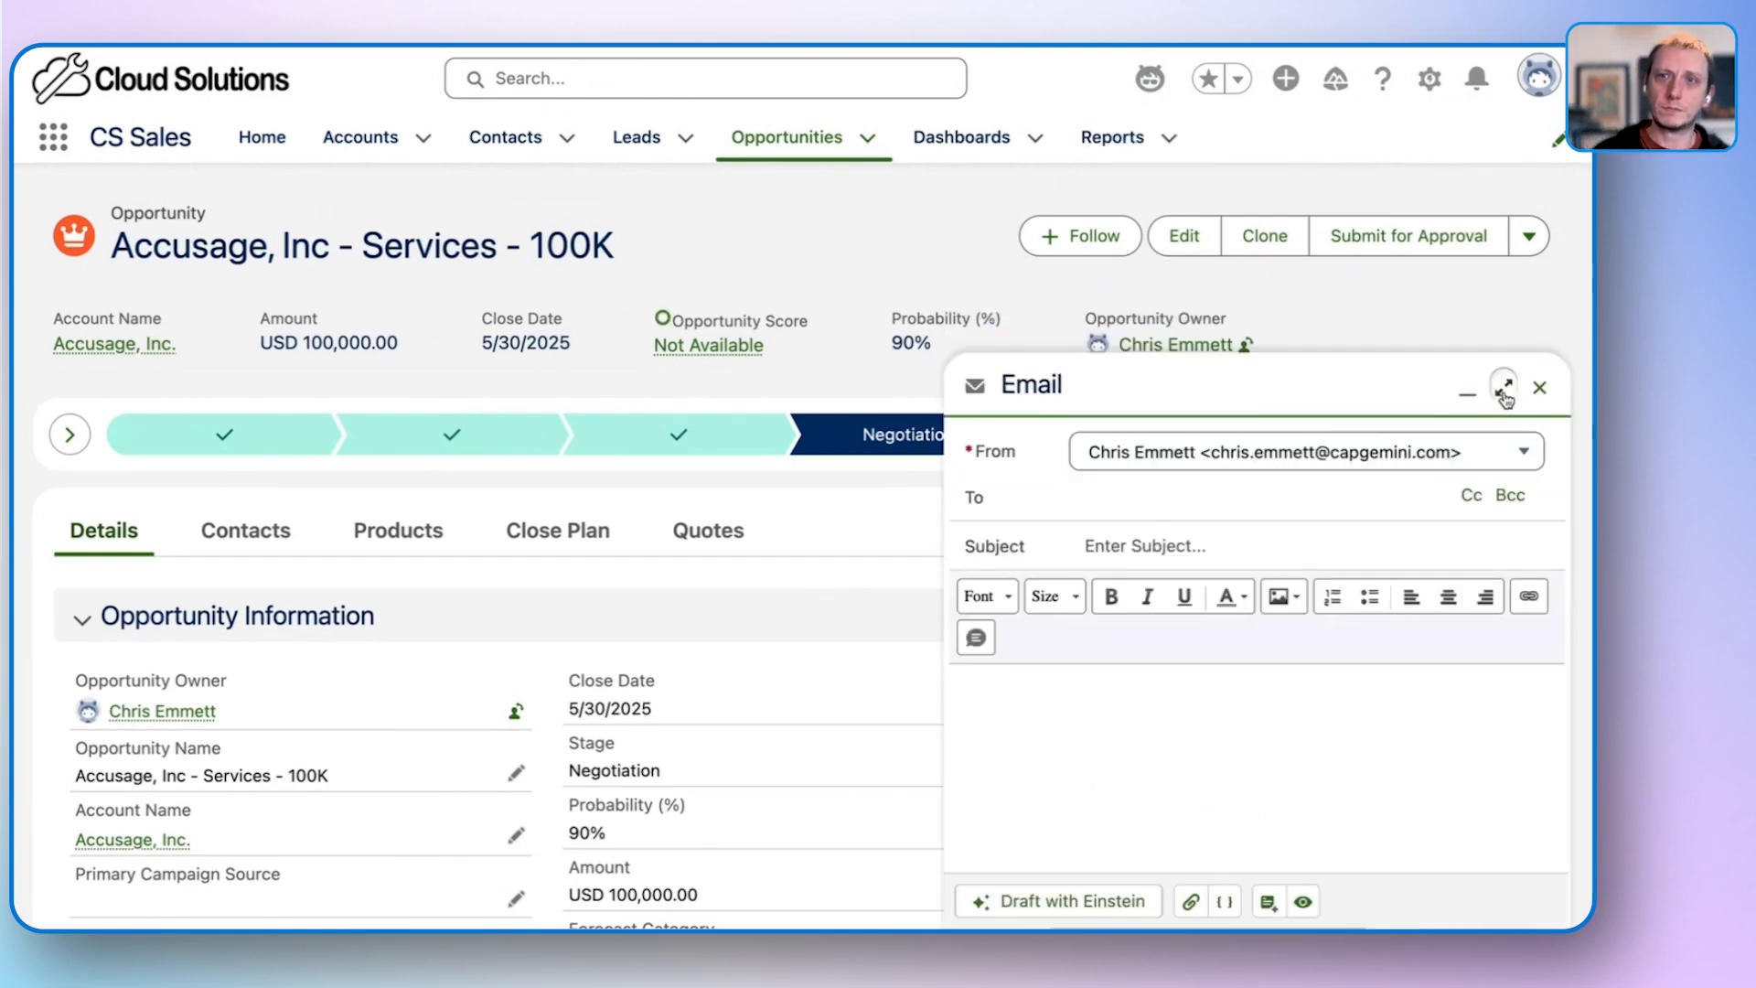
left_click(1504, 387)
type("jeff")
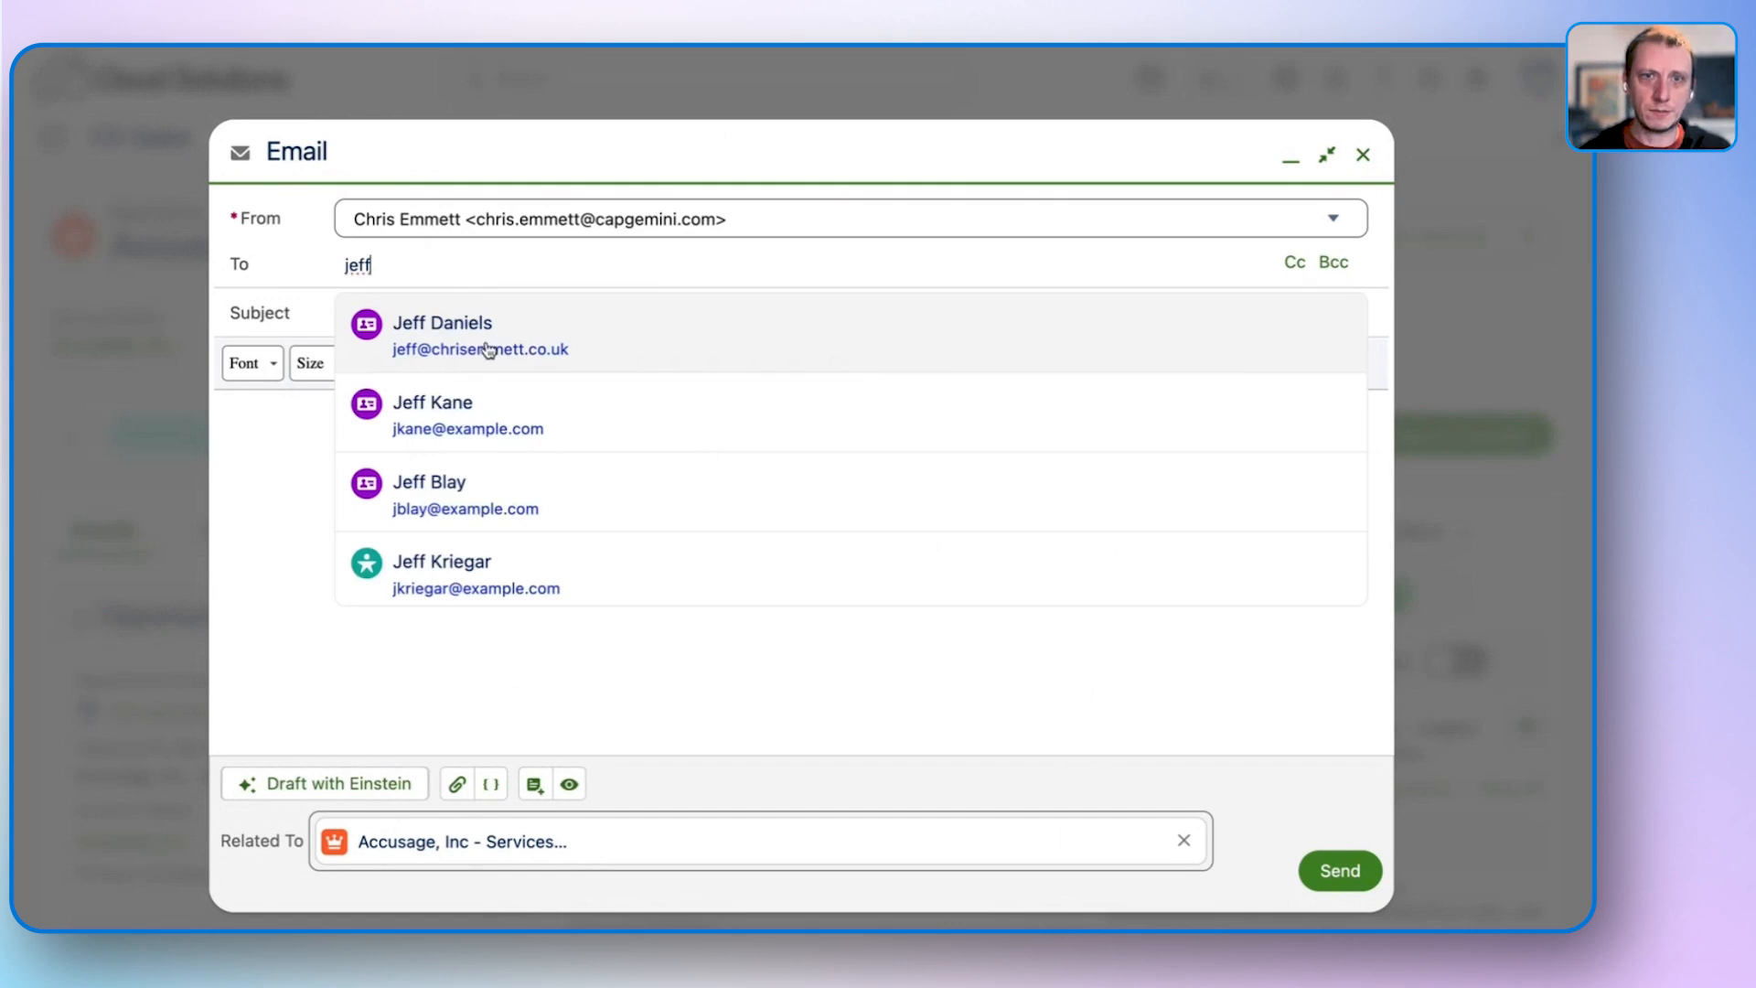
left_click(486, 354)
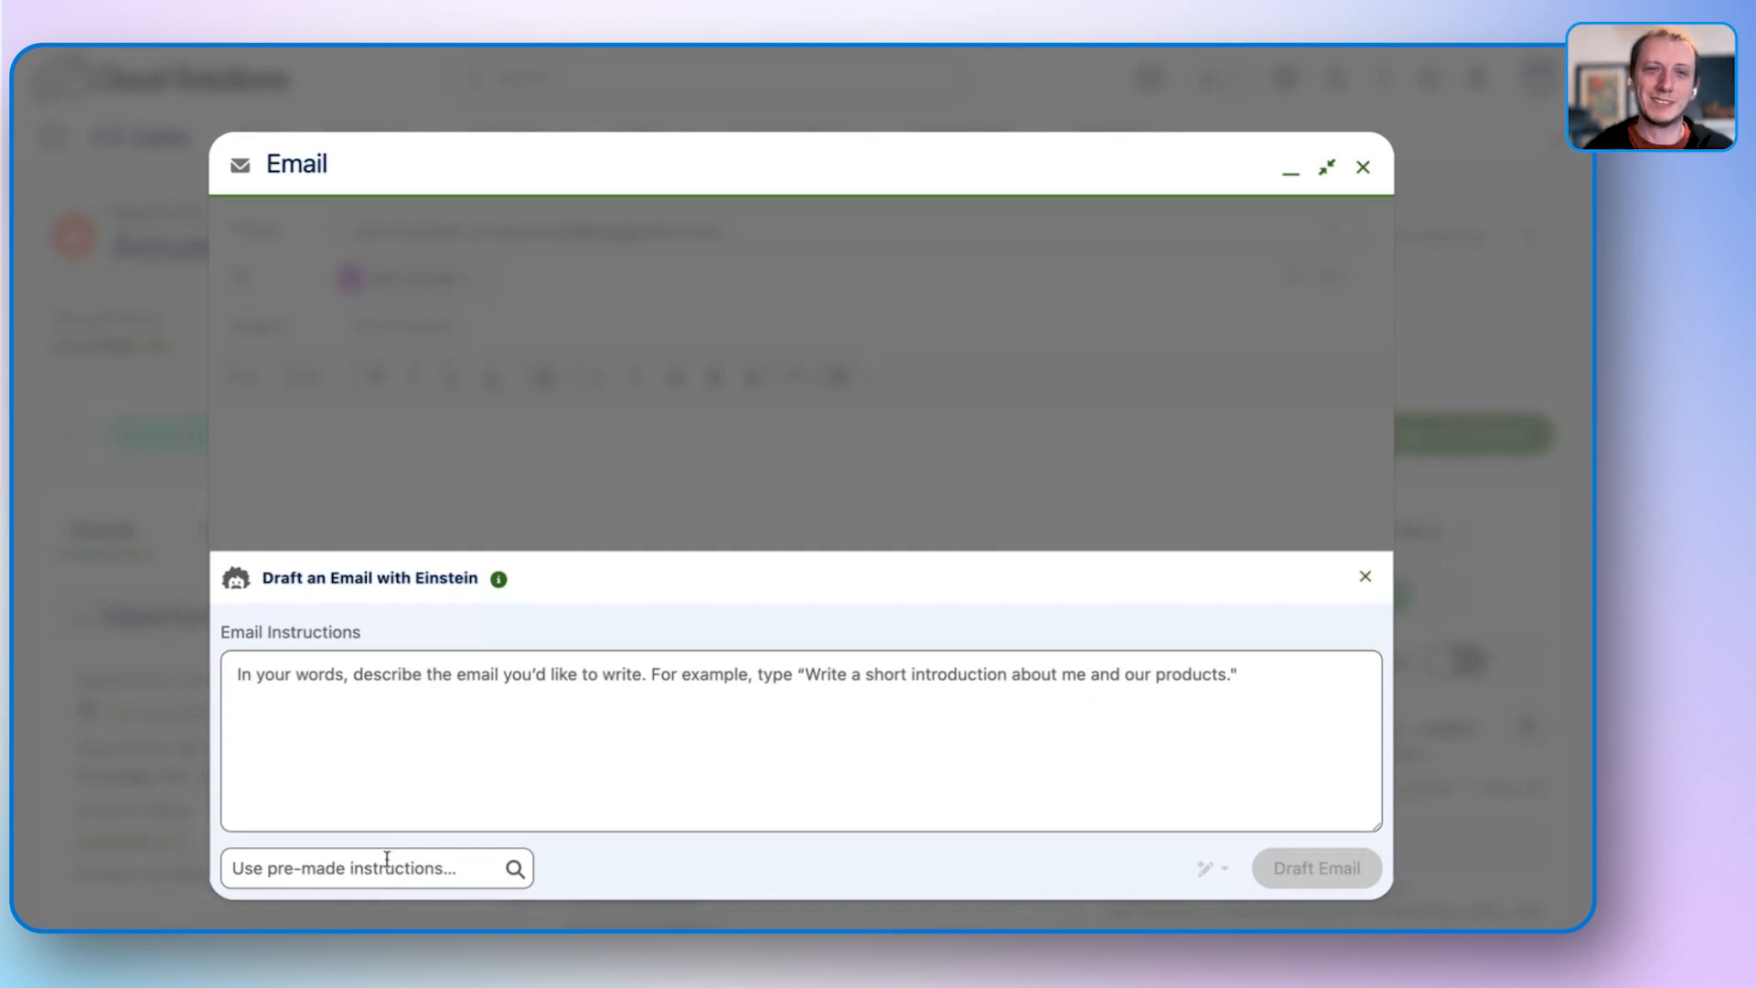
Generate an Einstein draft from the custom Gold Account Opportunity sales instructions for the Accusage, Inc - Services - 100K opportunity.
left_click(383, 869)
scroll(401, 796, "down", 2)
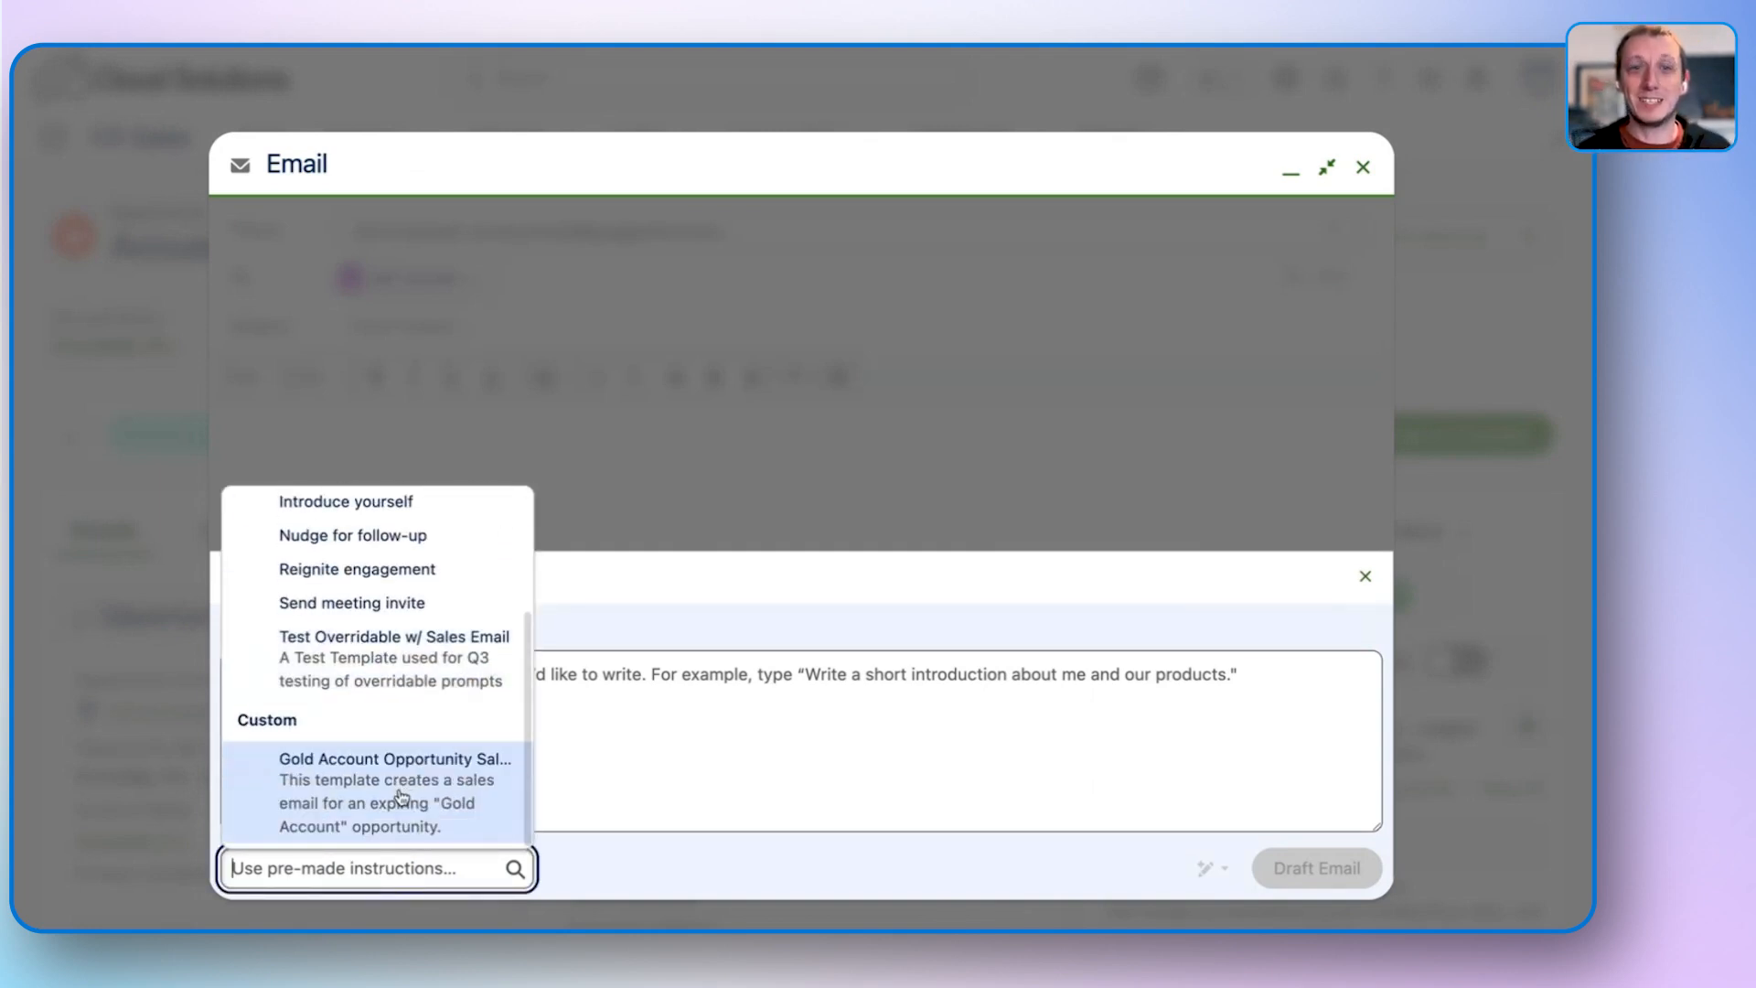
left_click(400, 796)
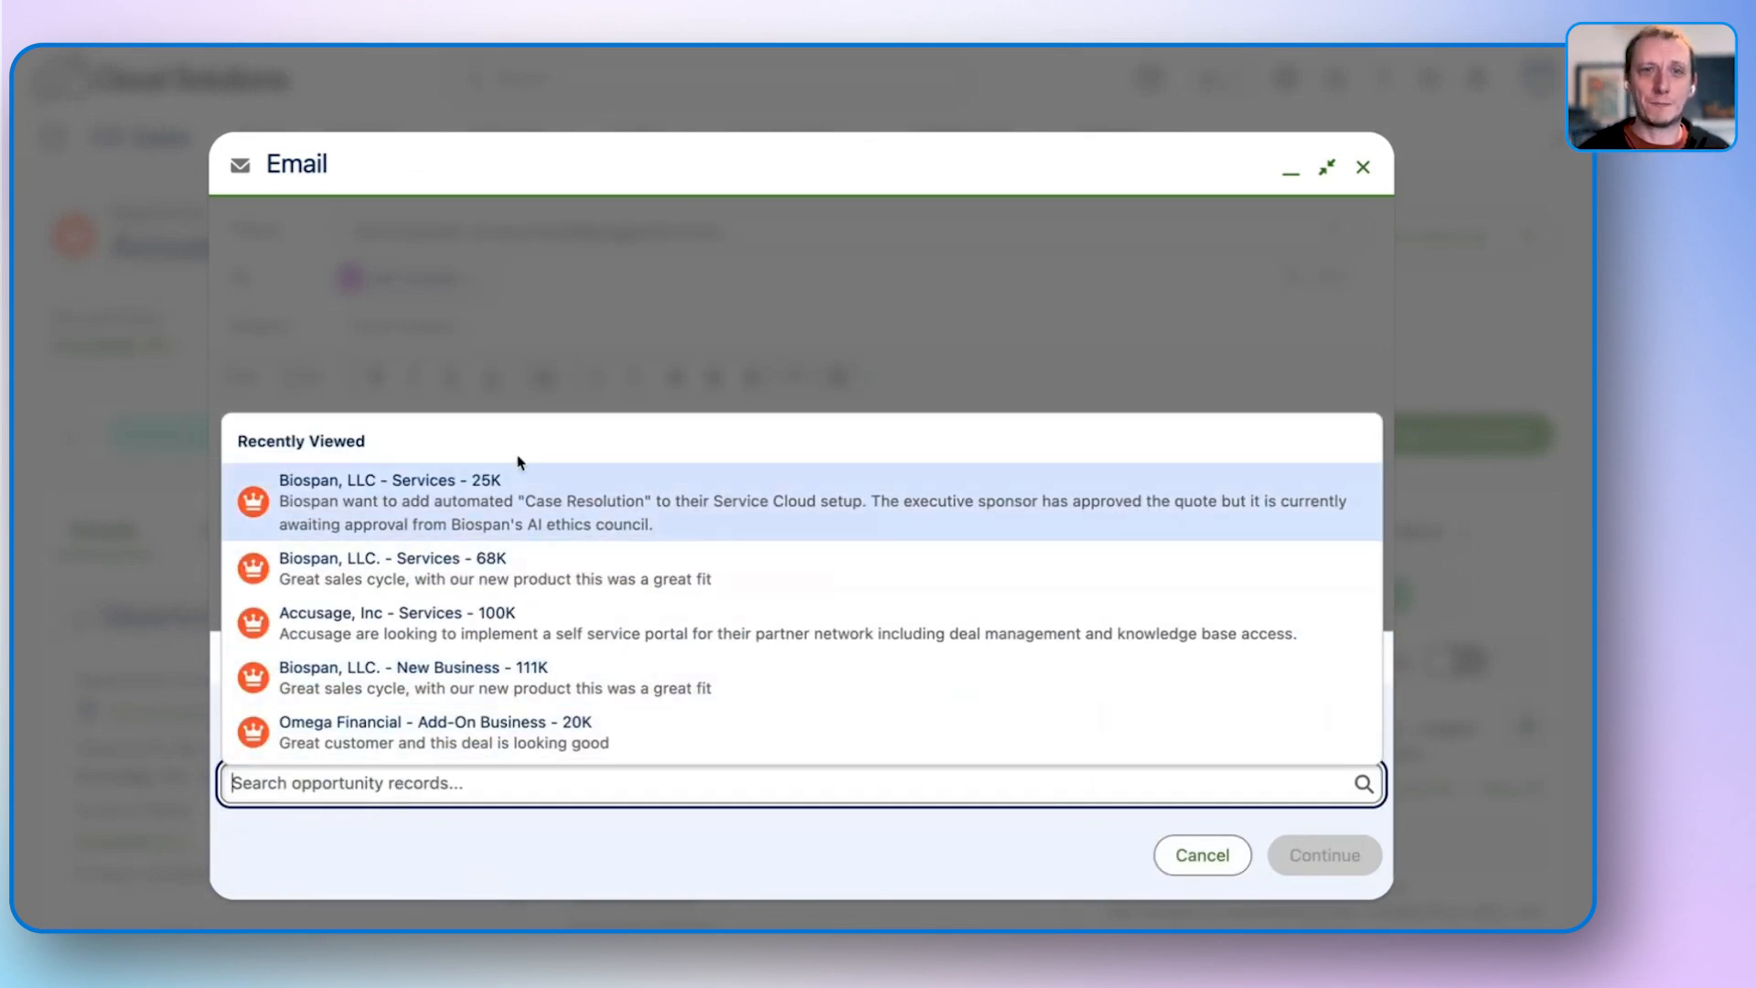
left_click(520, 640)
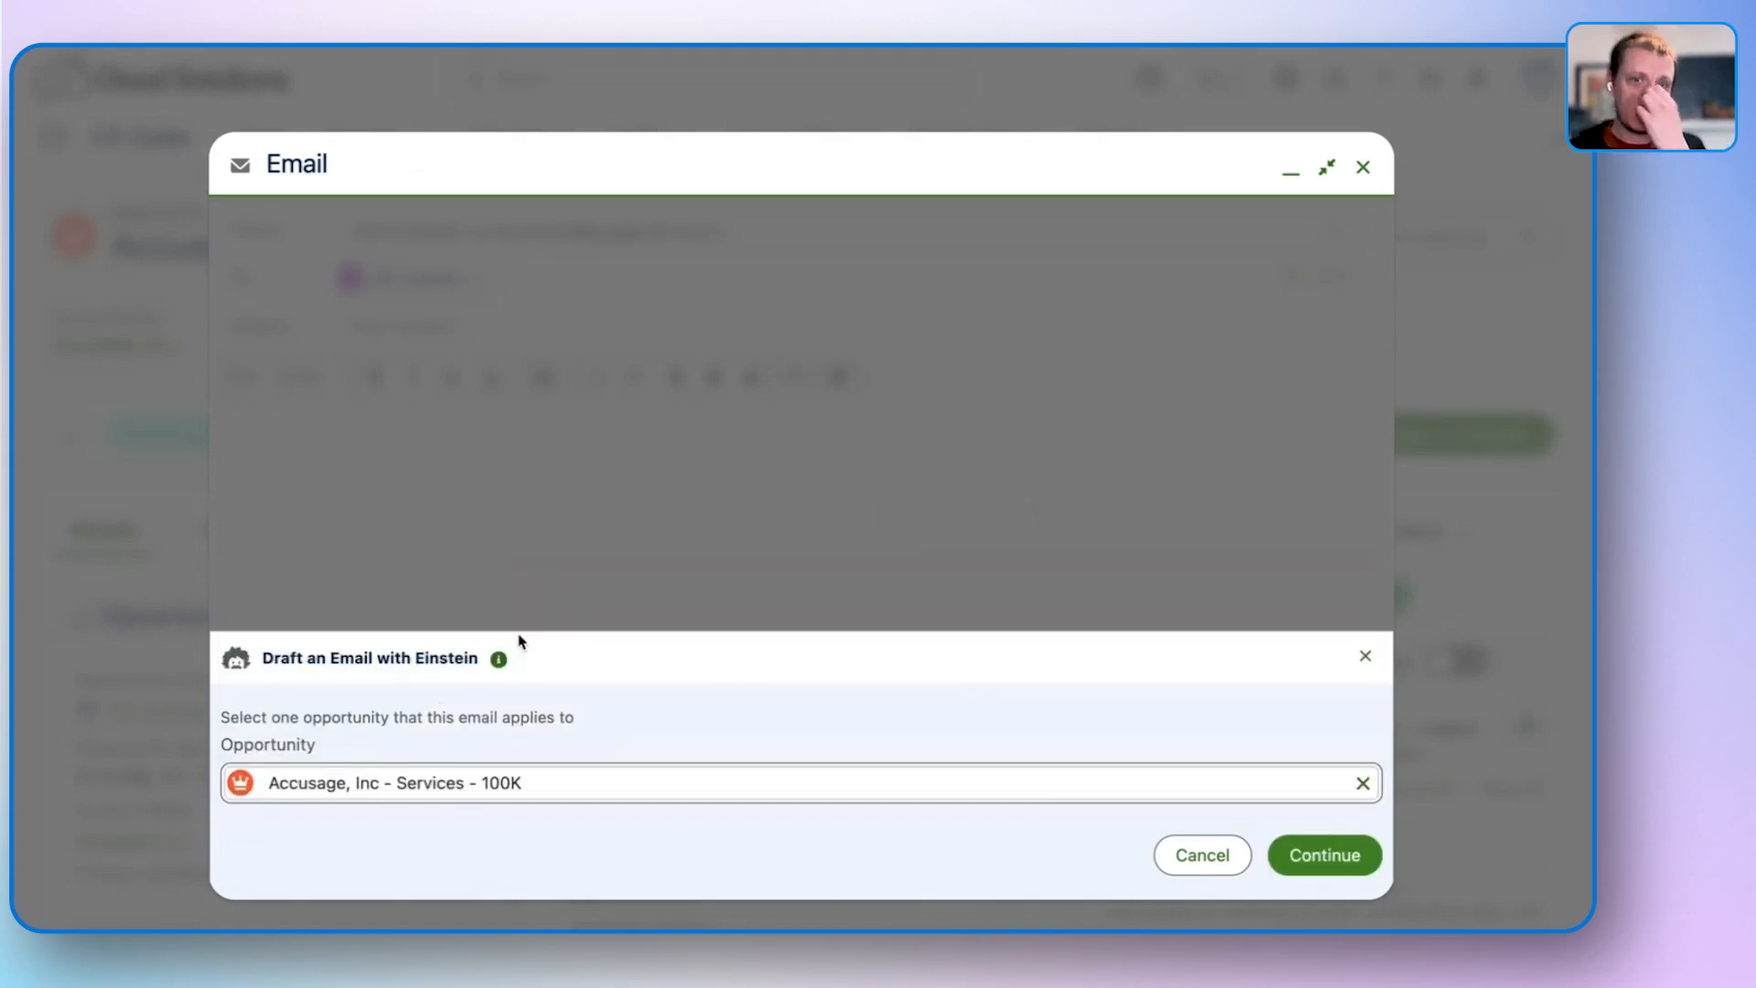
left_click(1340, 855)
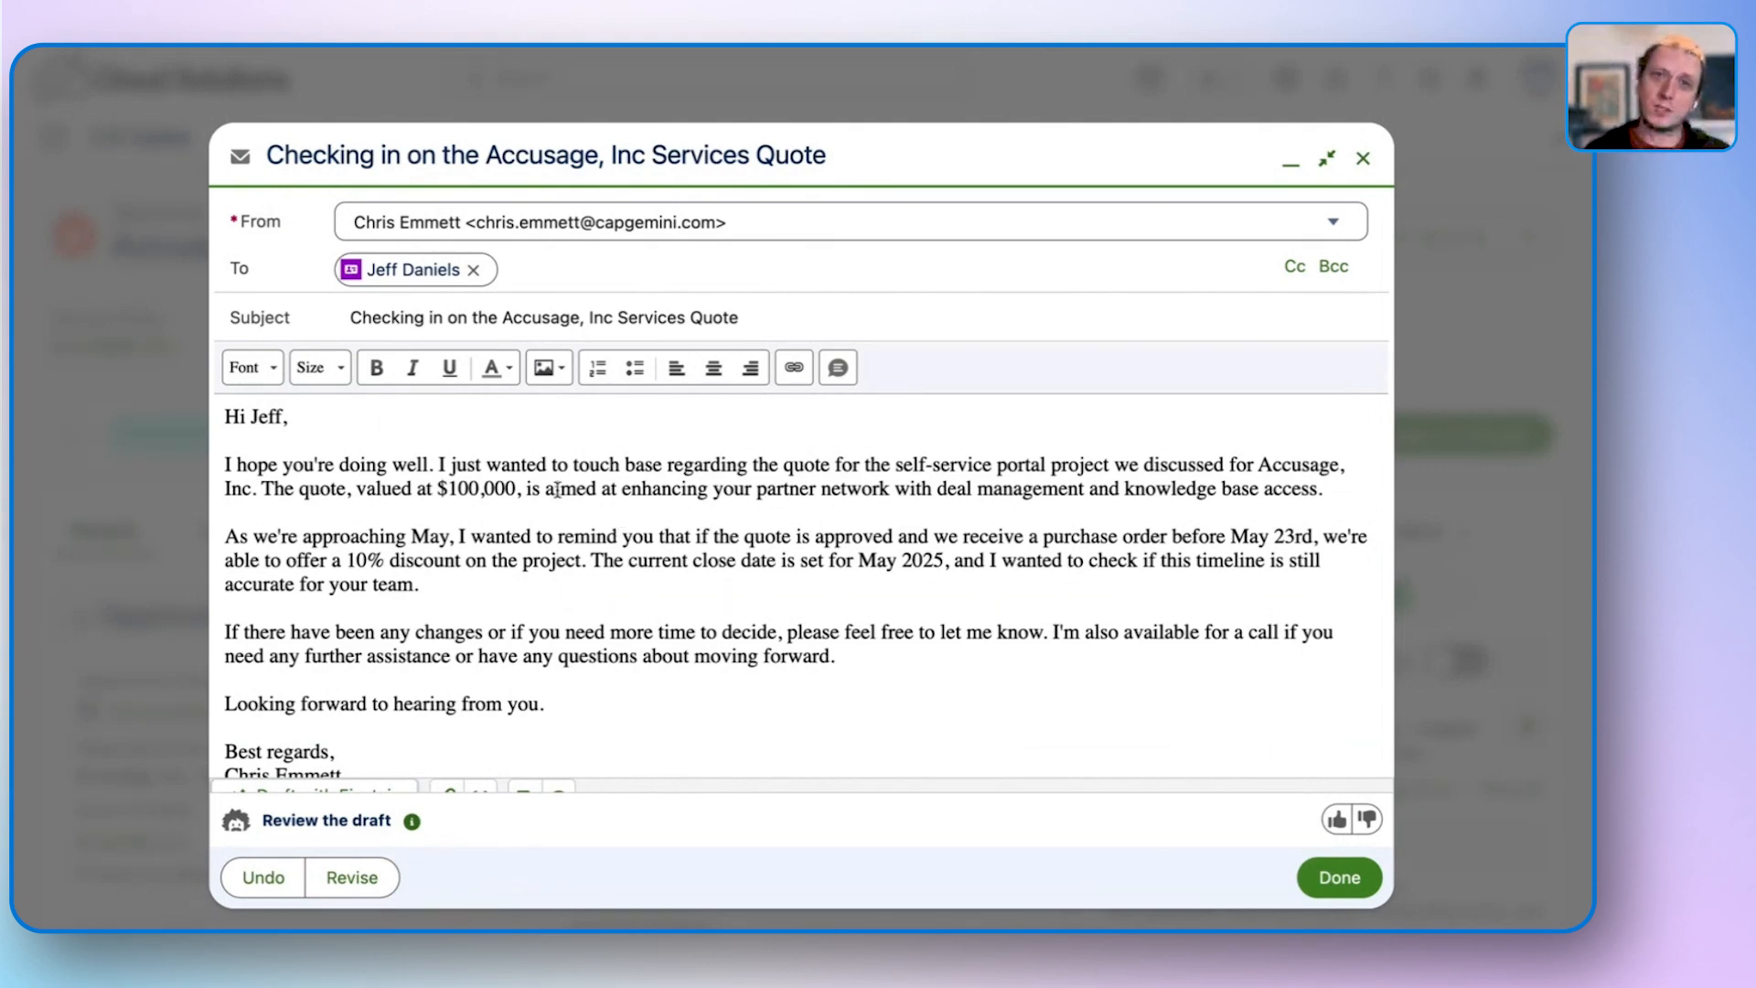
Review the quote value and the partner network passage in the drafted Accusage email and close the email.
left_click_drag(522, 490, 429, 494)
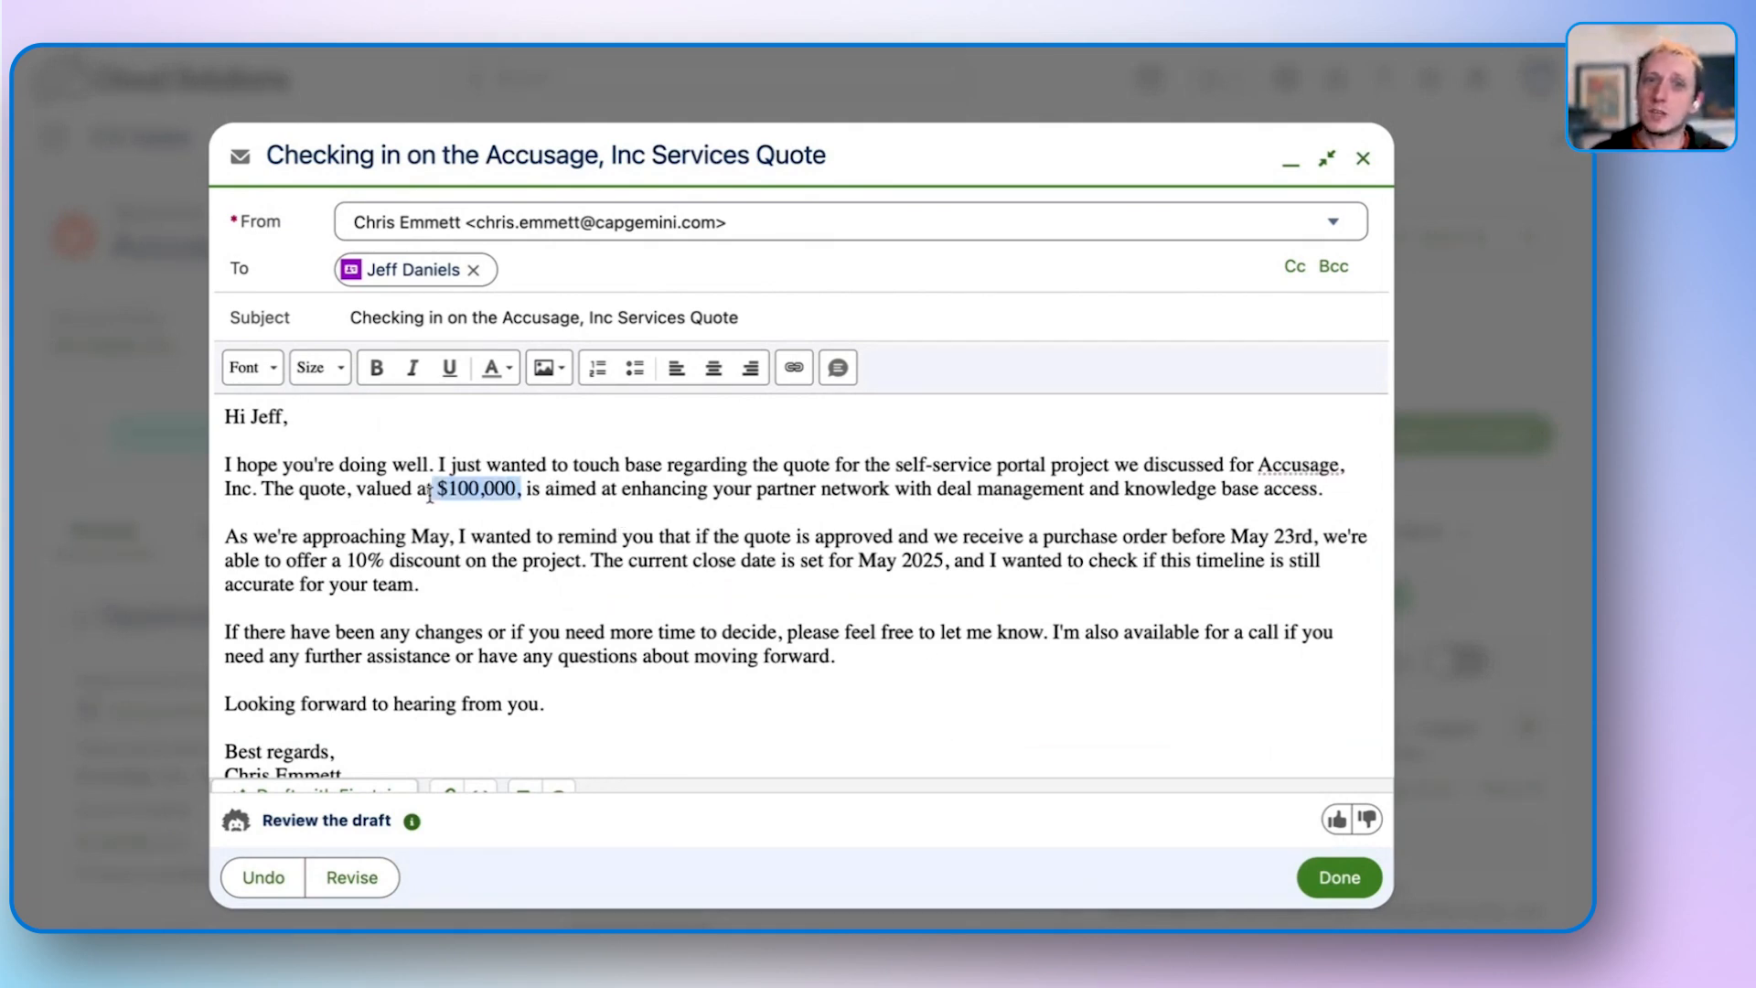
left_click(854, 537)
left_click_drag(1326, 491, 755, 490)
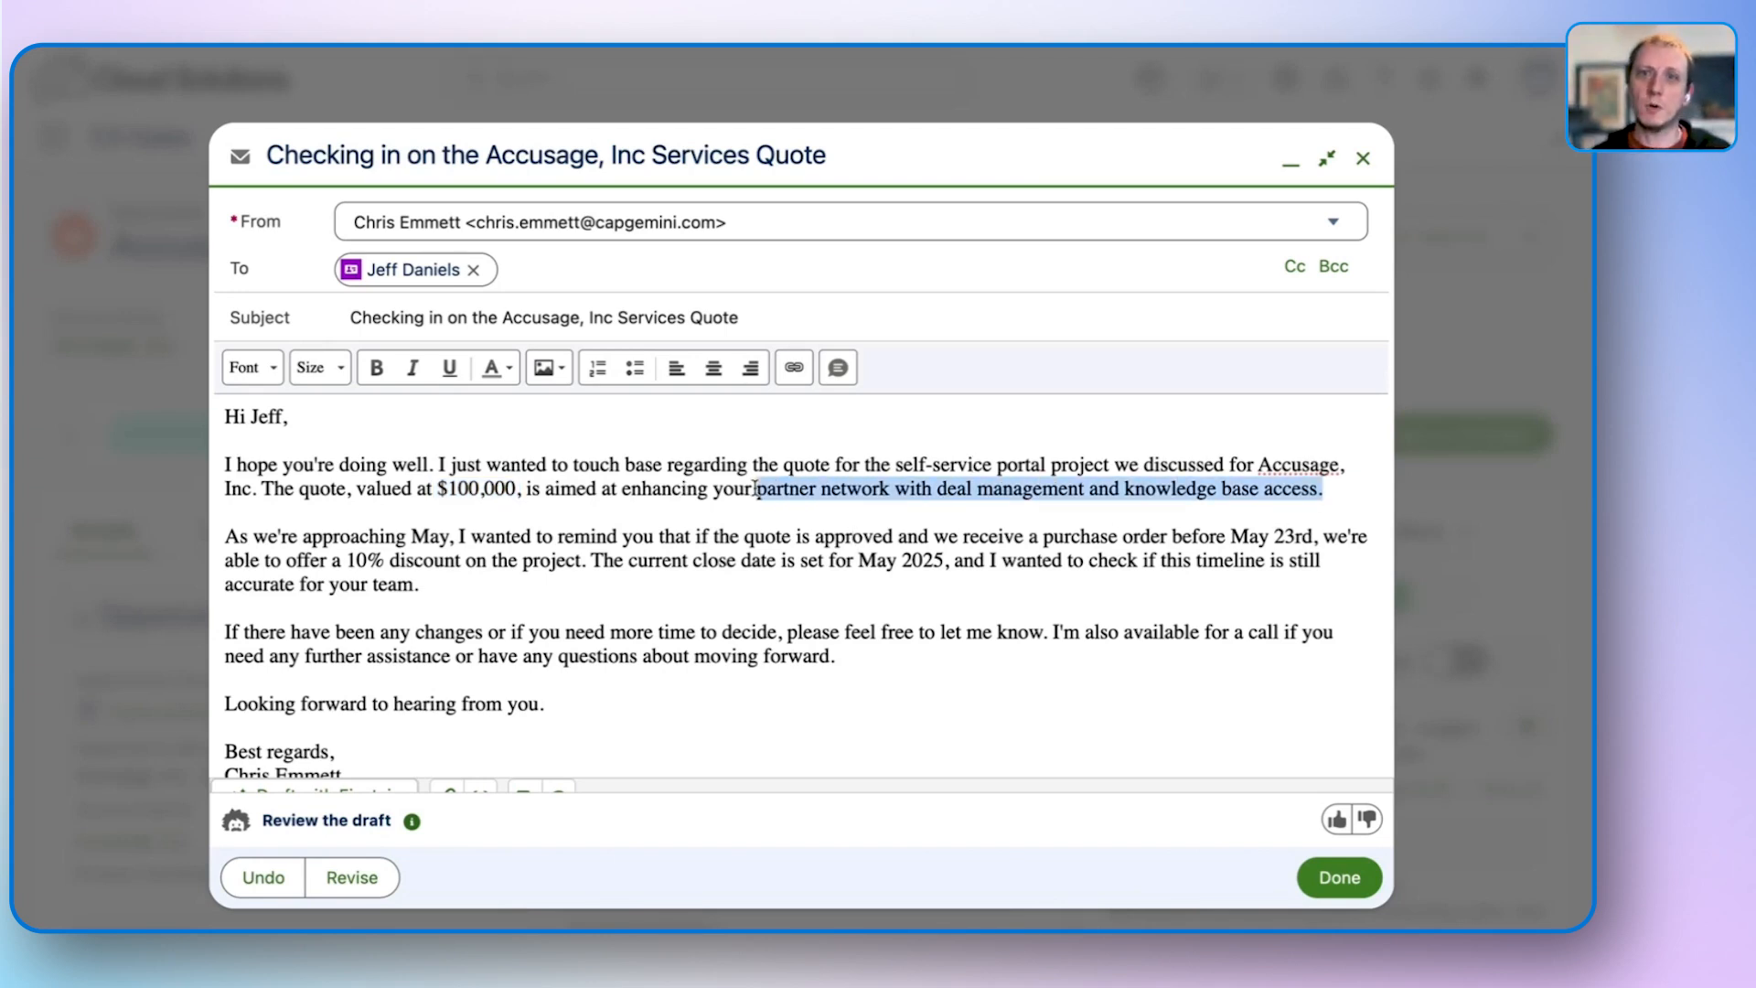
left_click(686, 519)
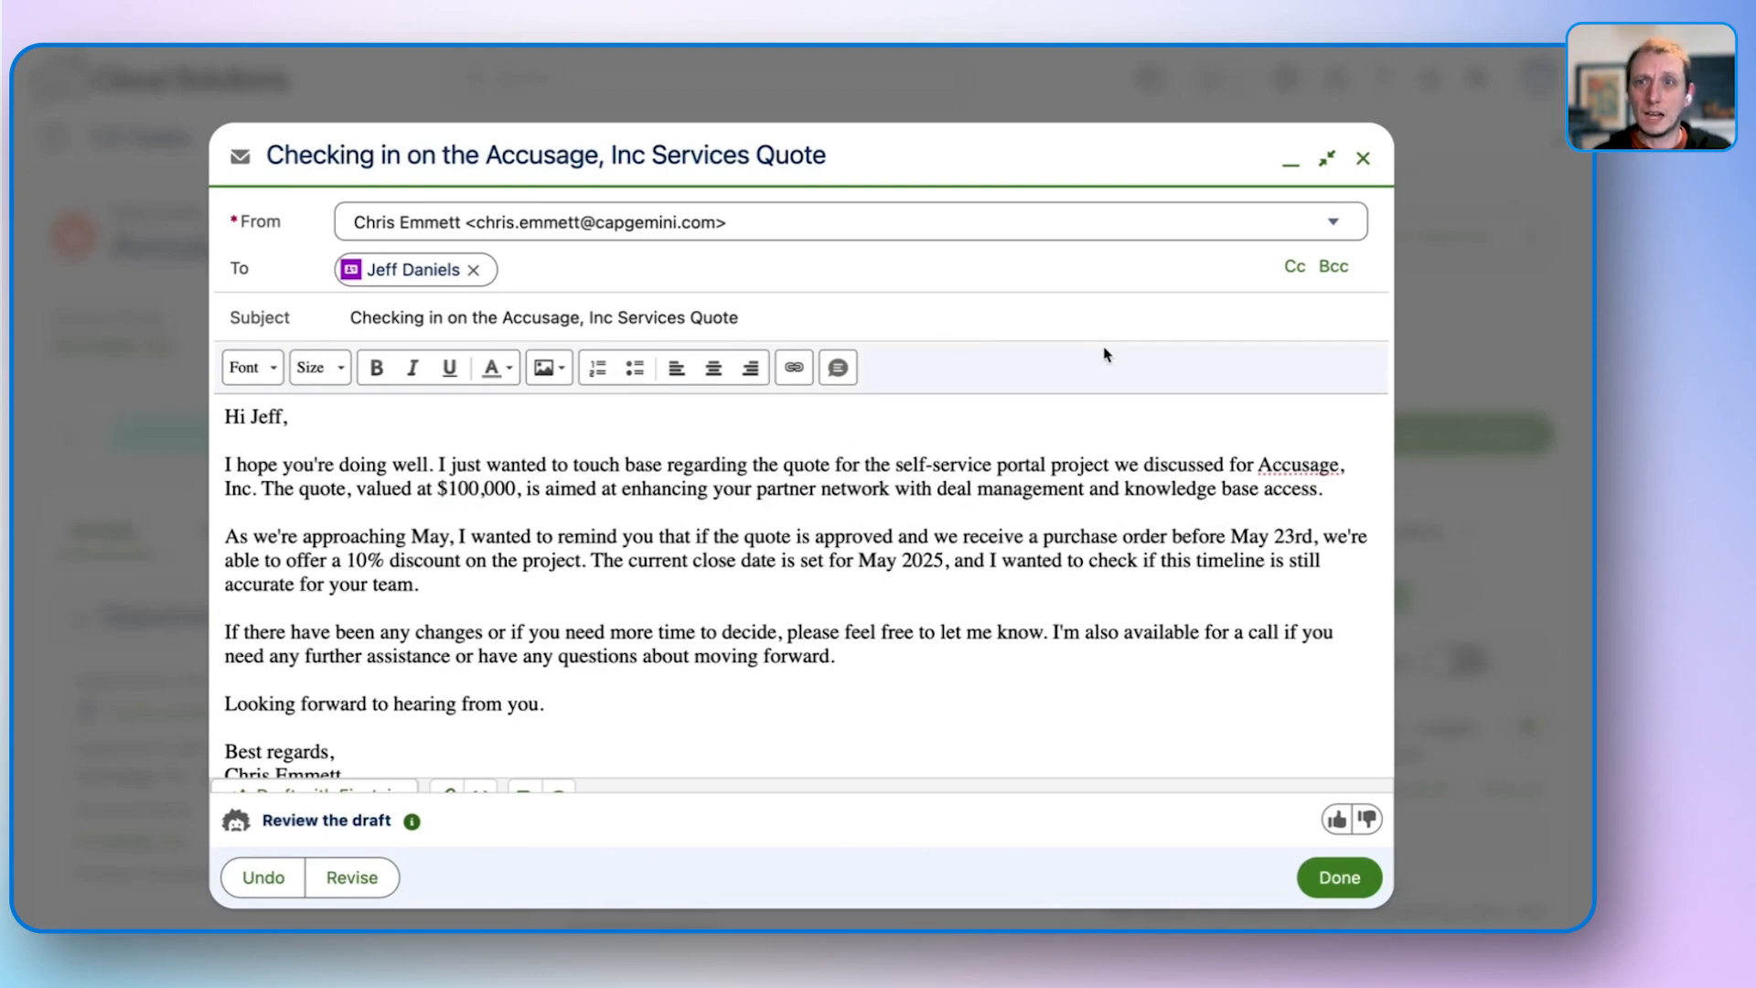
left_click(1363, 158)
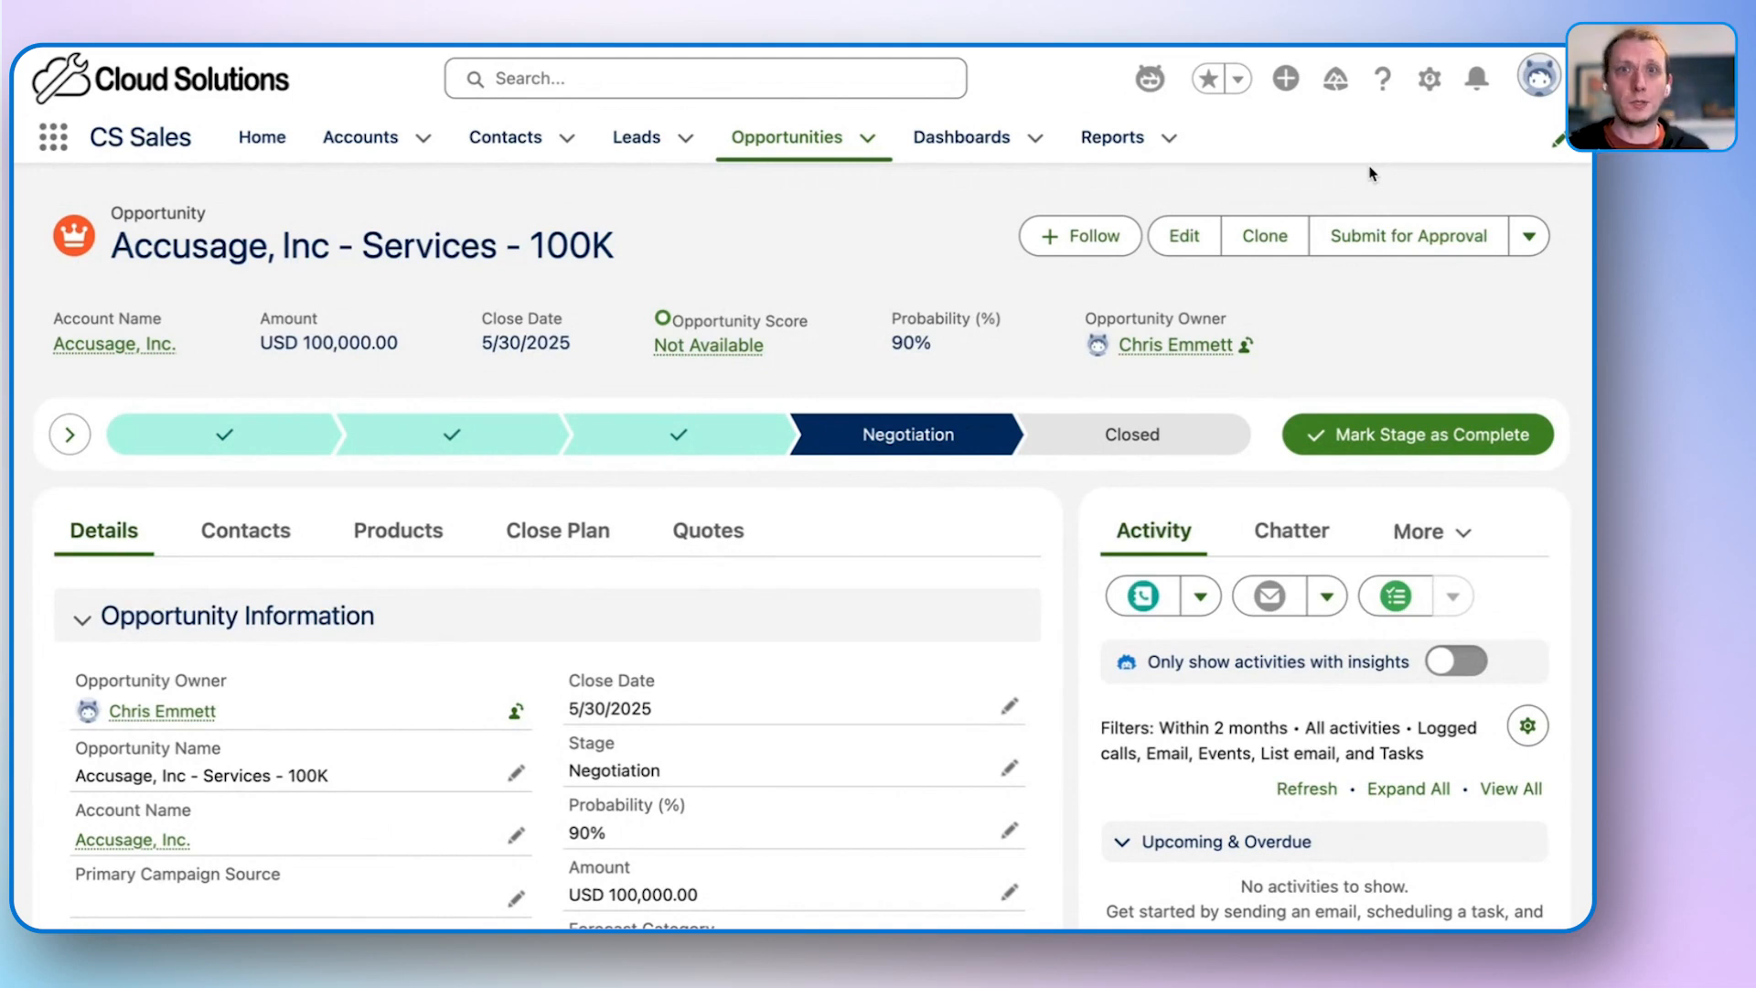
Open the Get My Gold Account Opportunities flow from the Flows list in Setup and close the Einstein assistant.
left_click(1429, 78)
left_click(1346, 196)
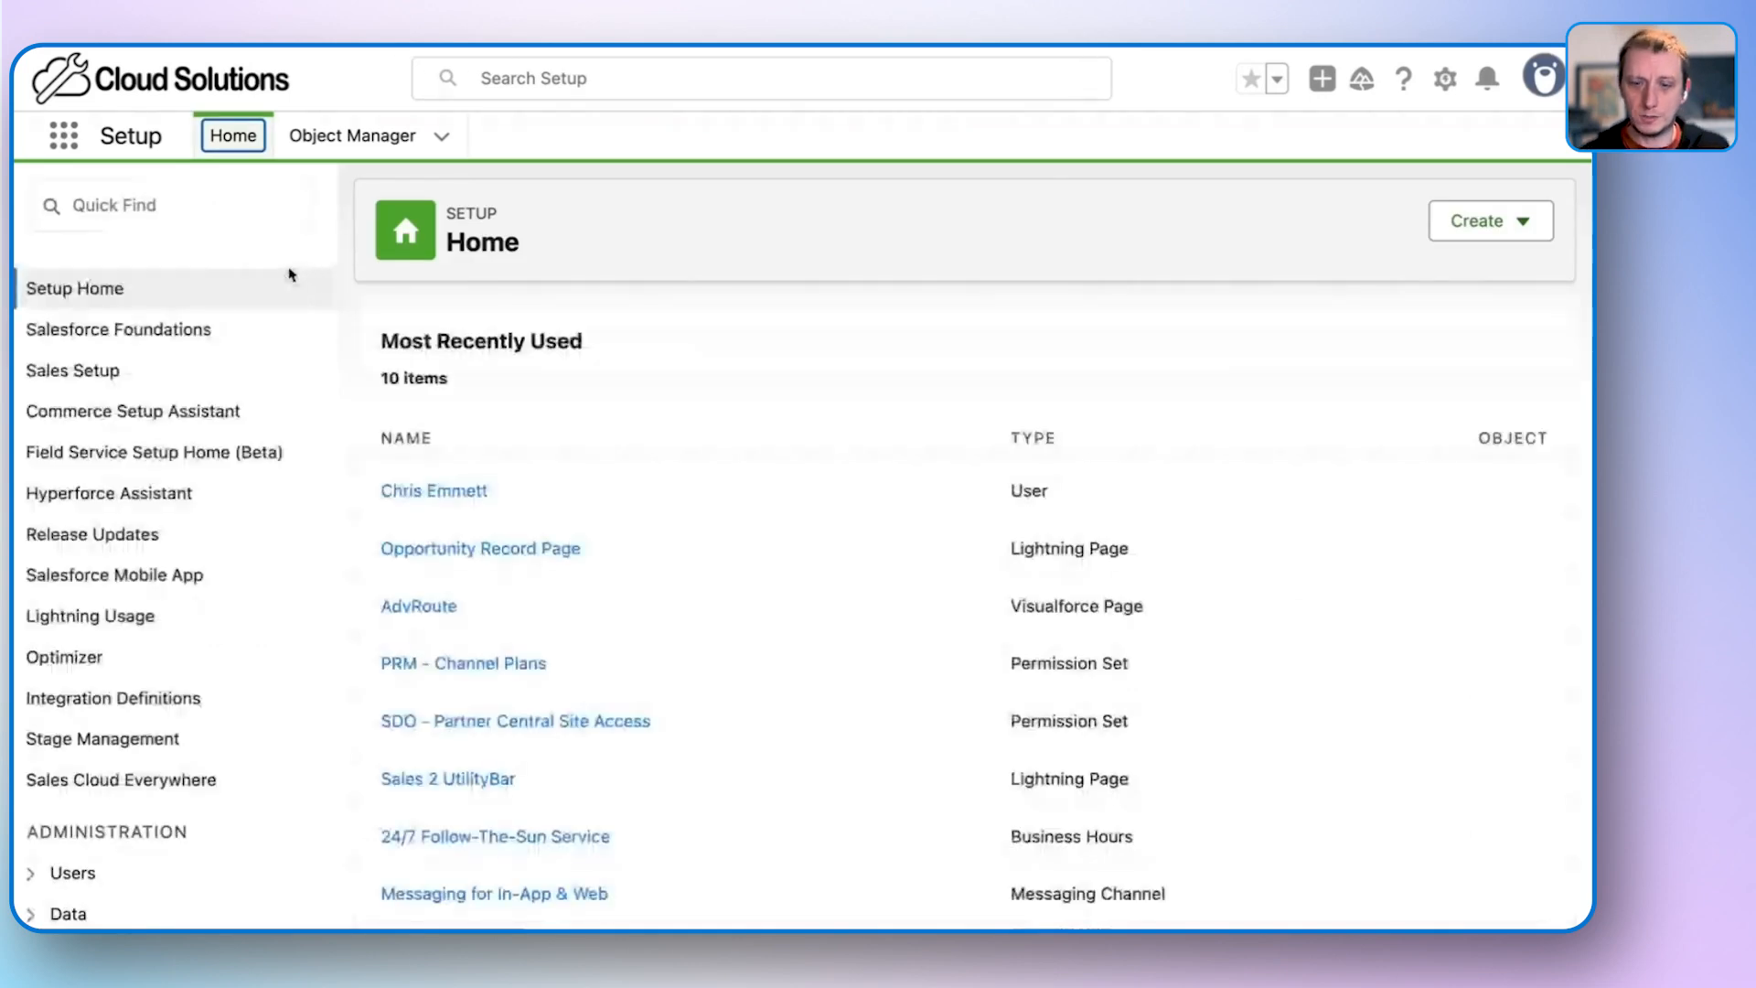
type("flow")
left_click(106, 777)
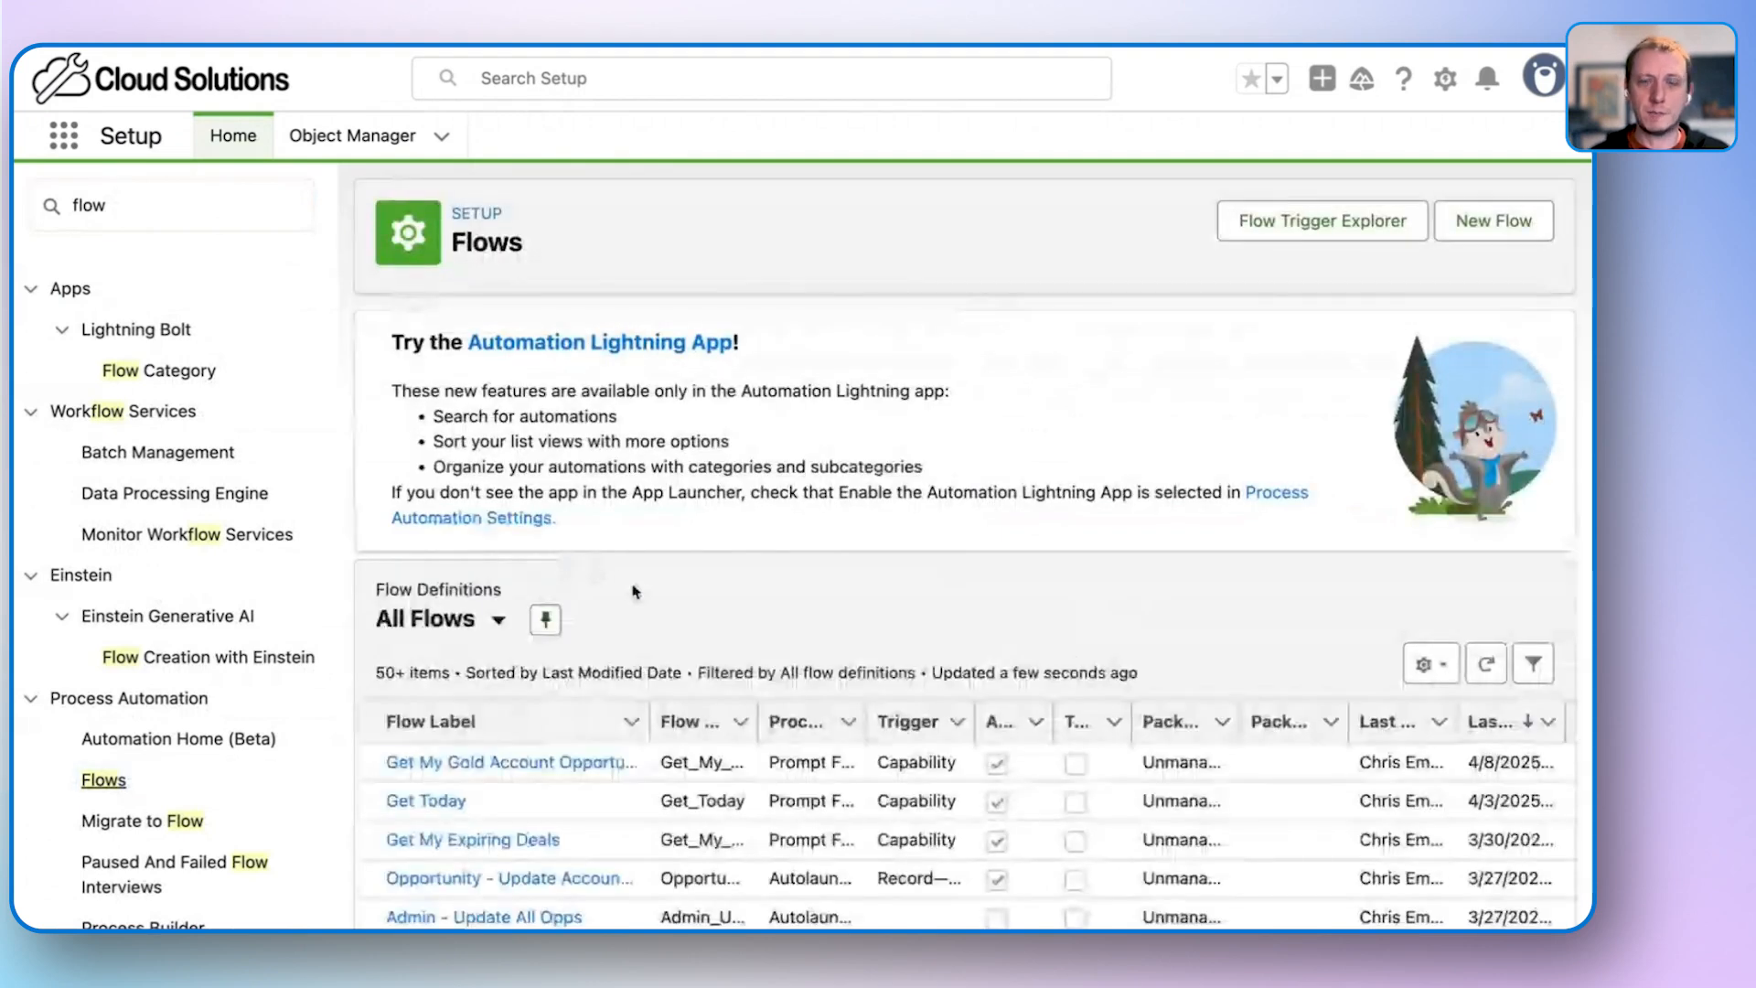
scroll(635, 592, "down", 2)
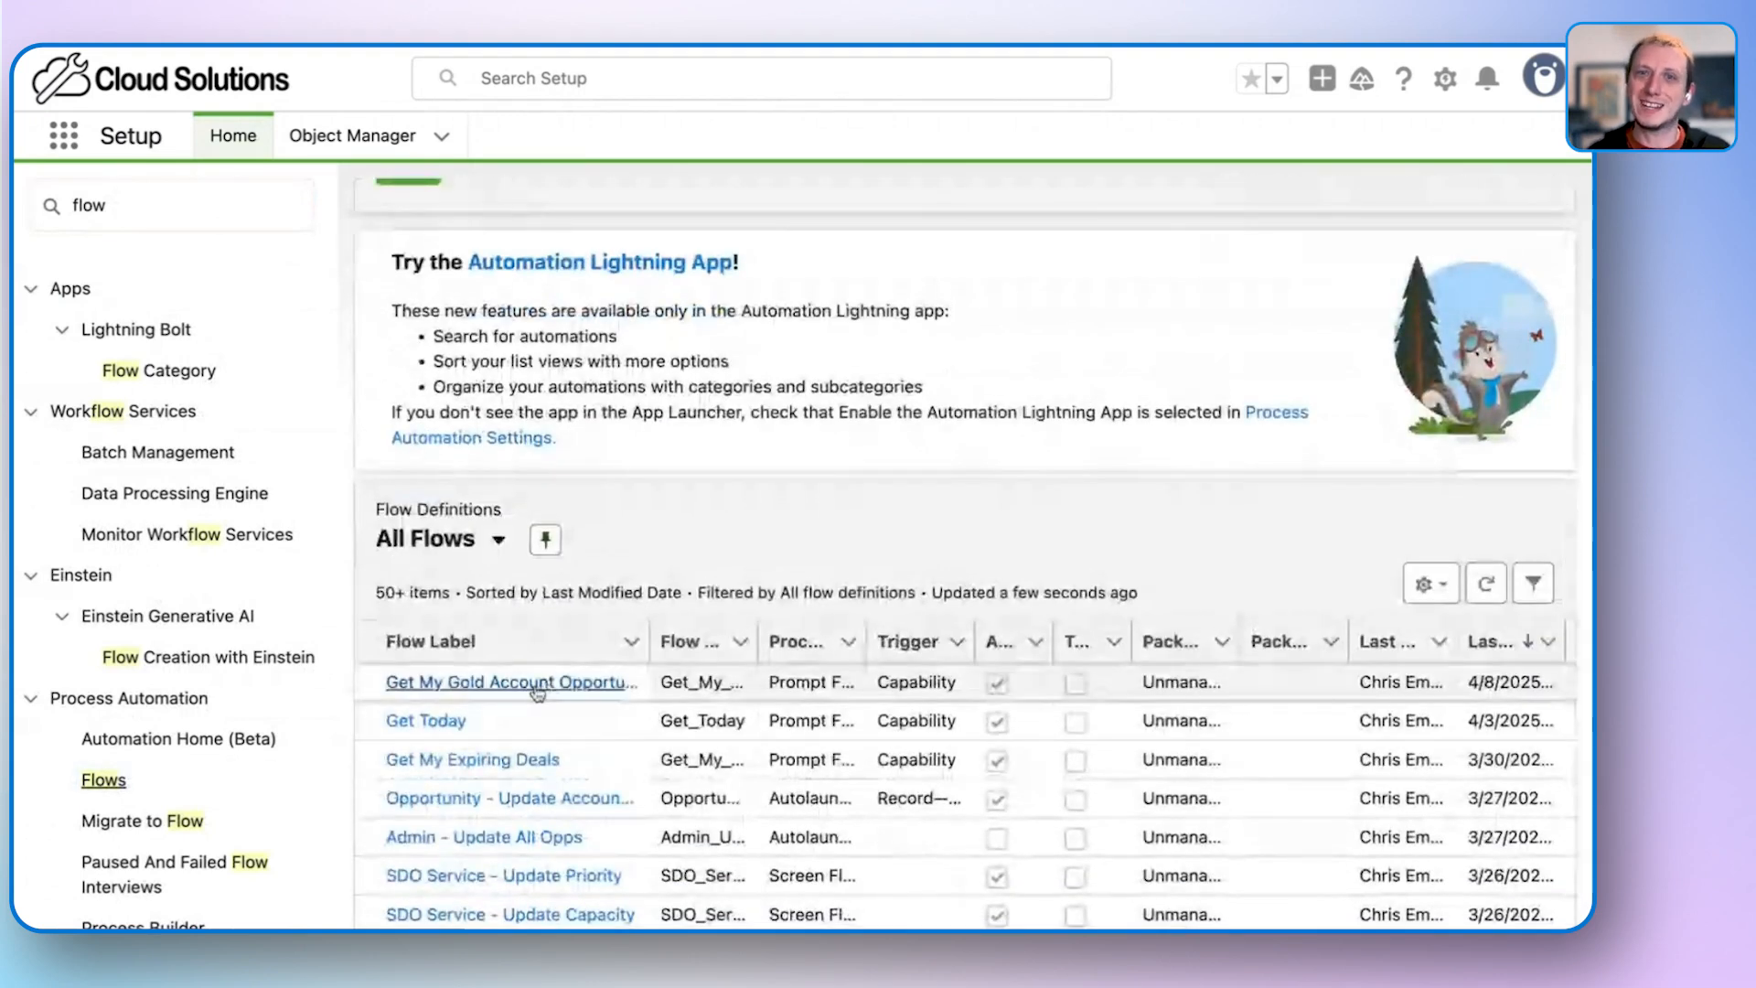
left_click(537, 689)
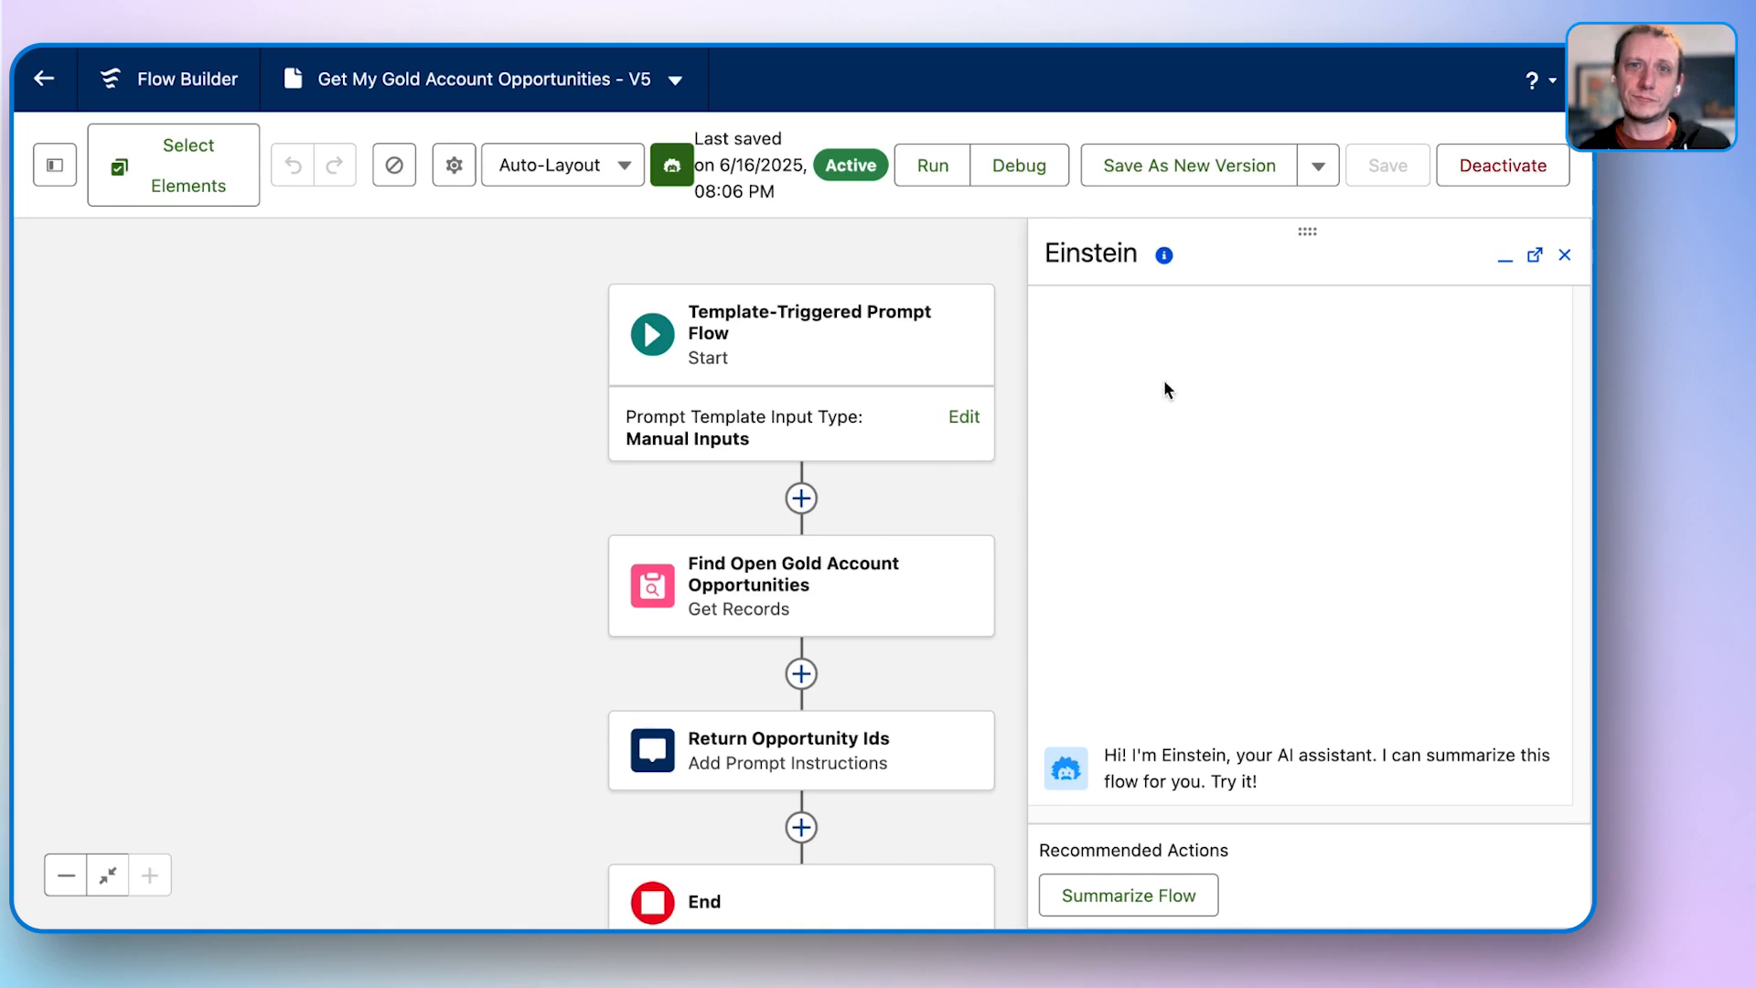
left_click(1565, 254)
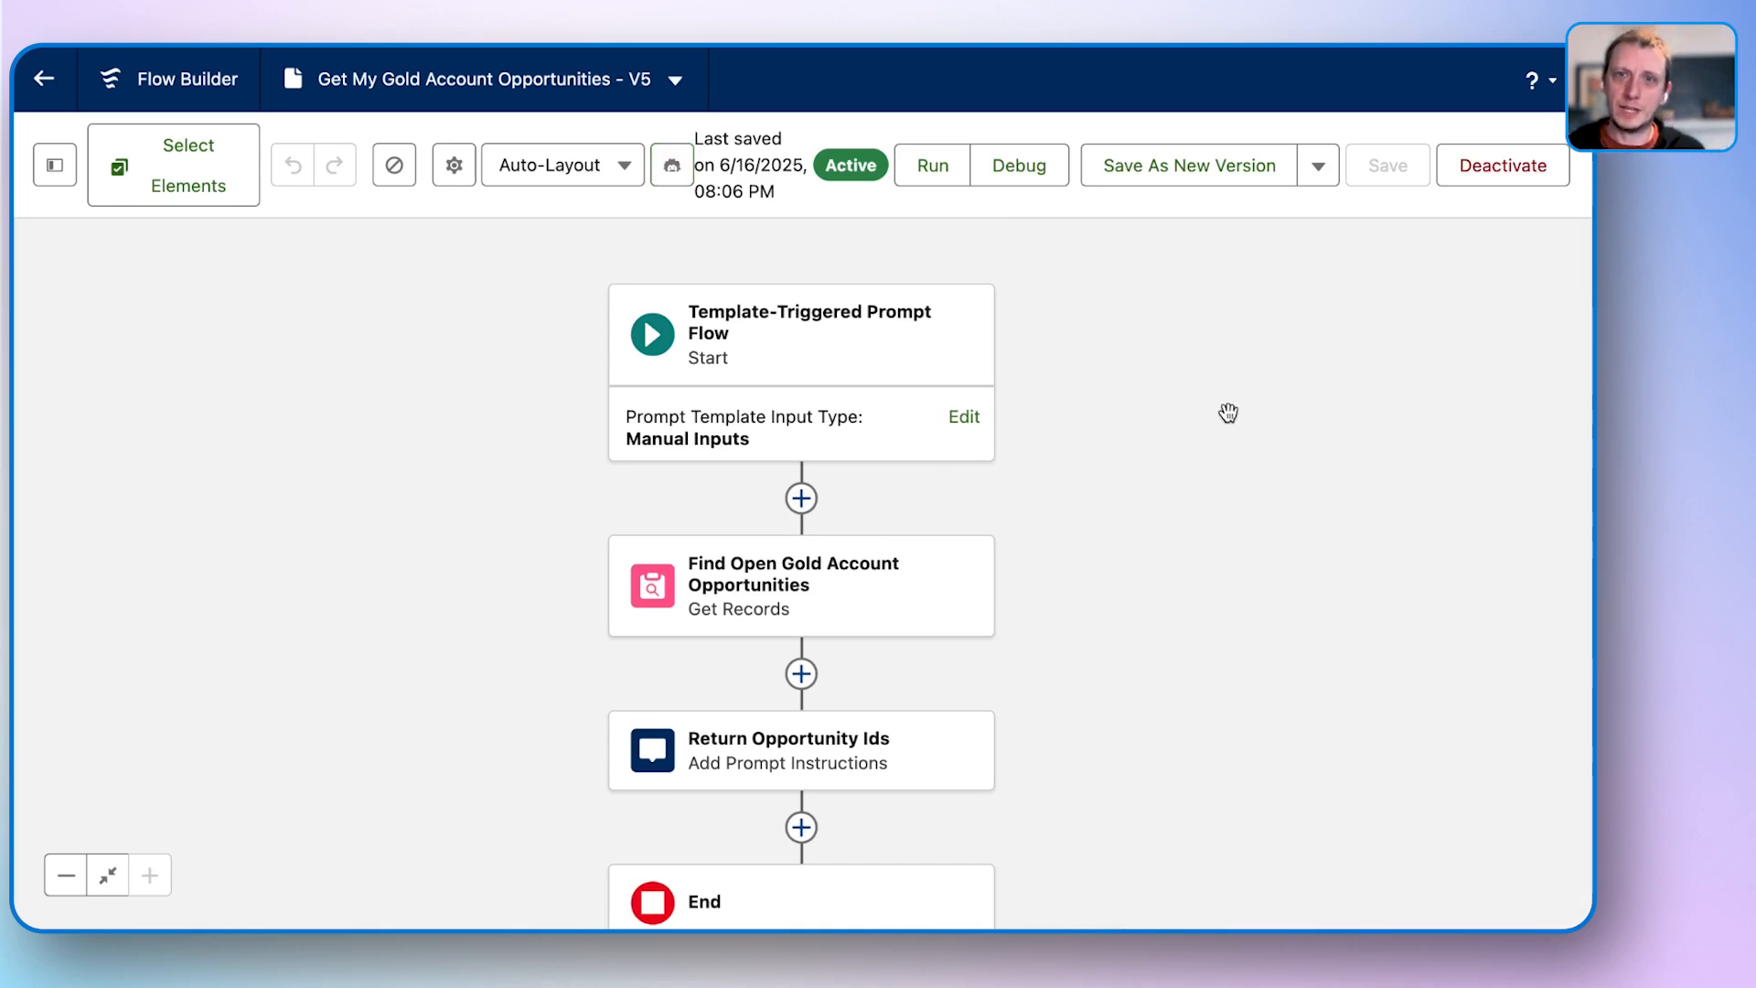
left_click_drag(1126, 475, 1098, 434)
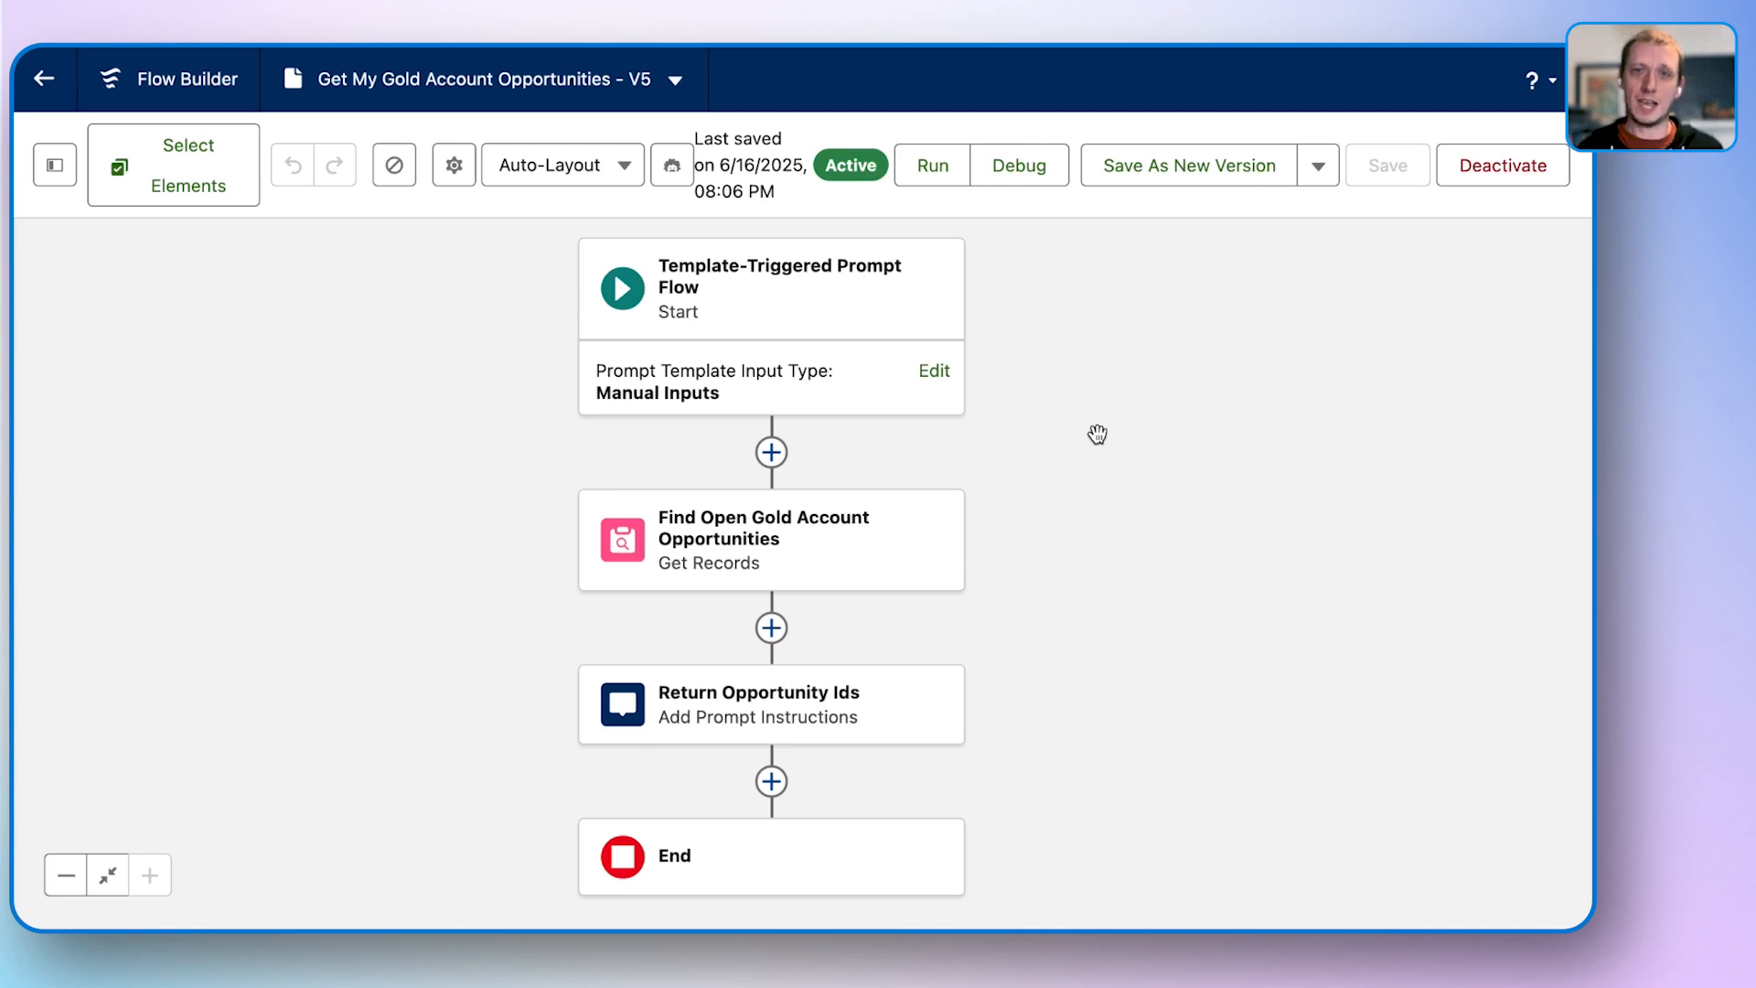
Examine the object and filter conditions of the Find Open Gold Account Opportunities element and close its details.
left_click(884, 561)
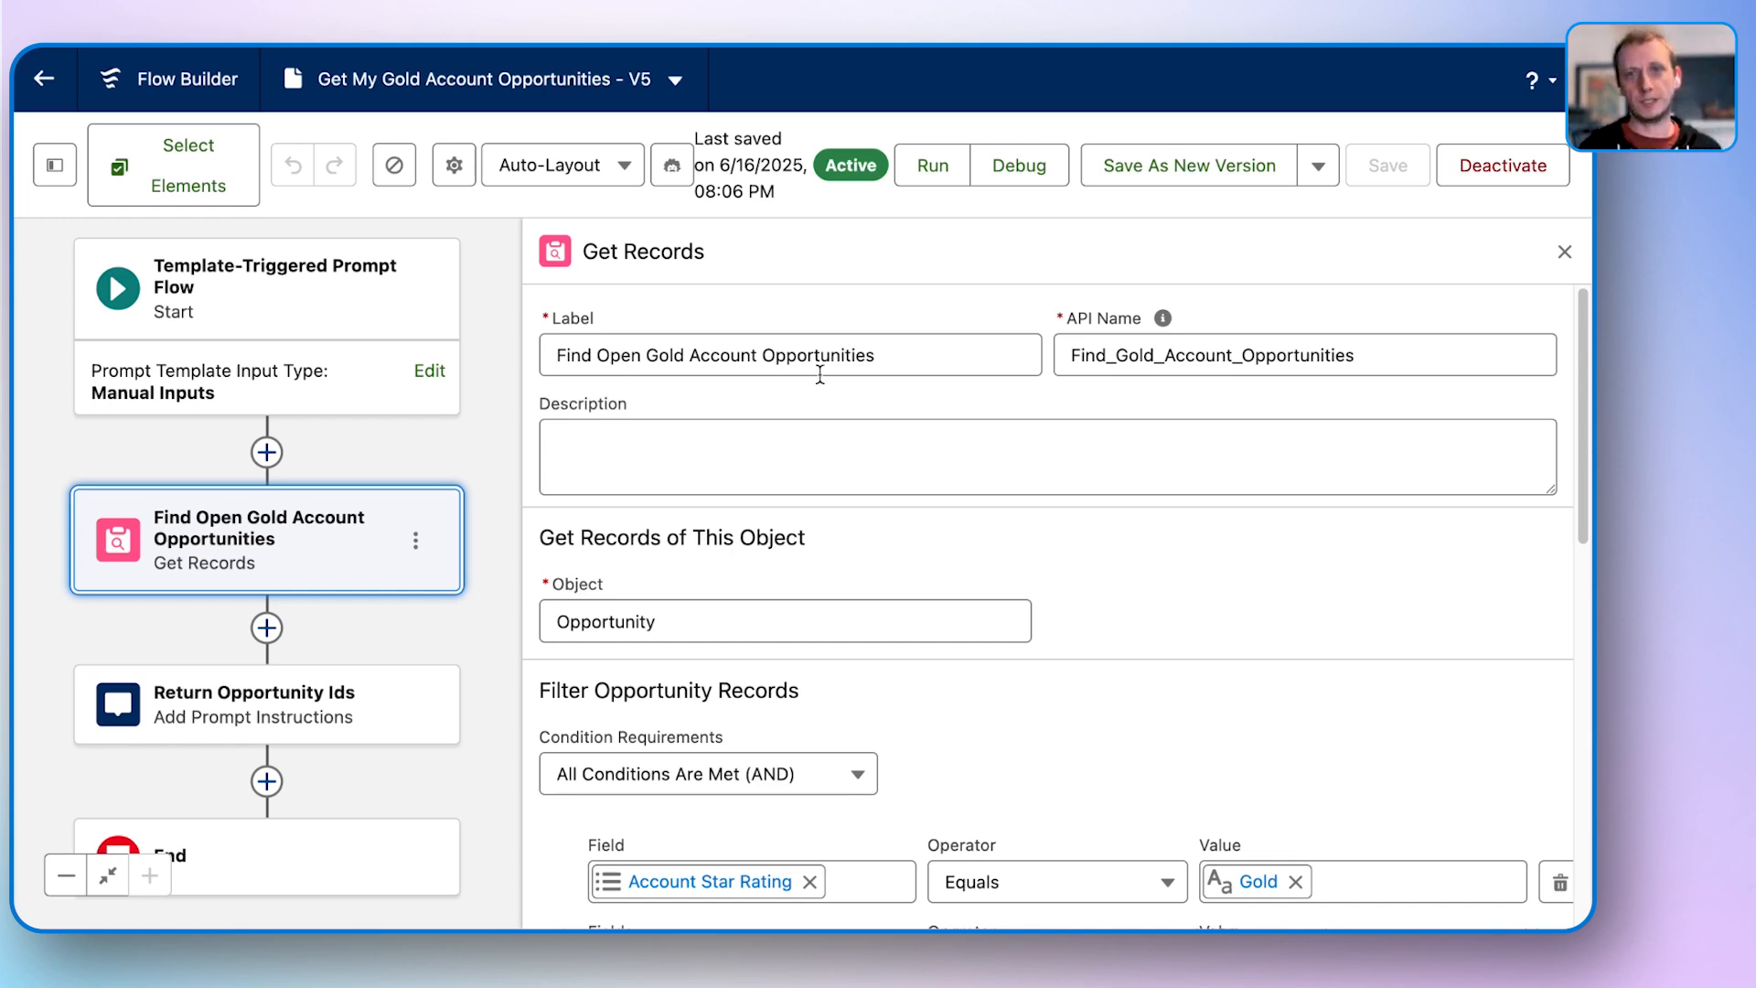
scroll(810, 430, "down", 2)
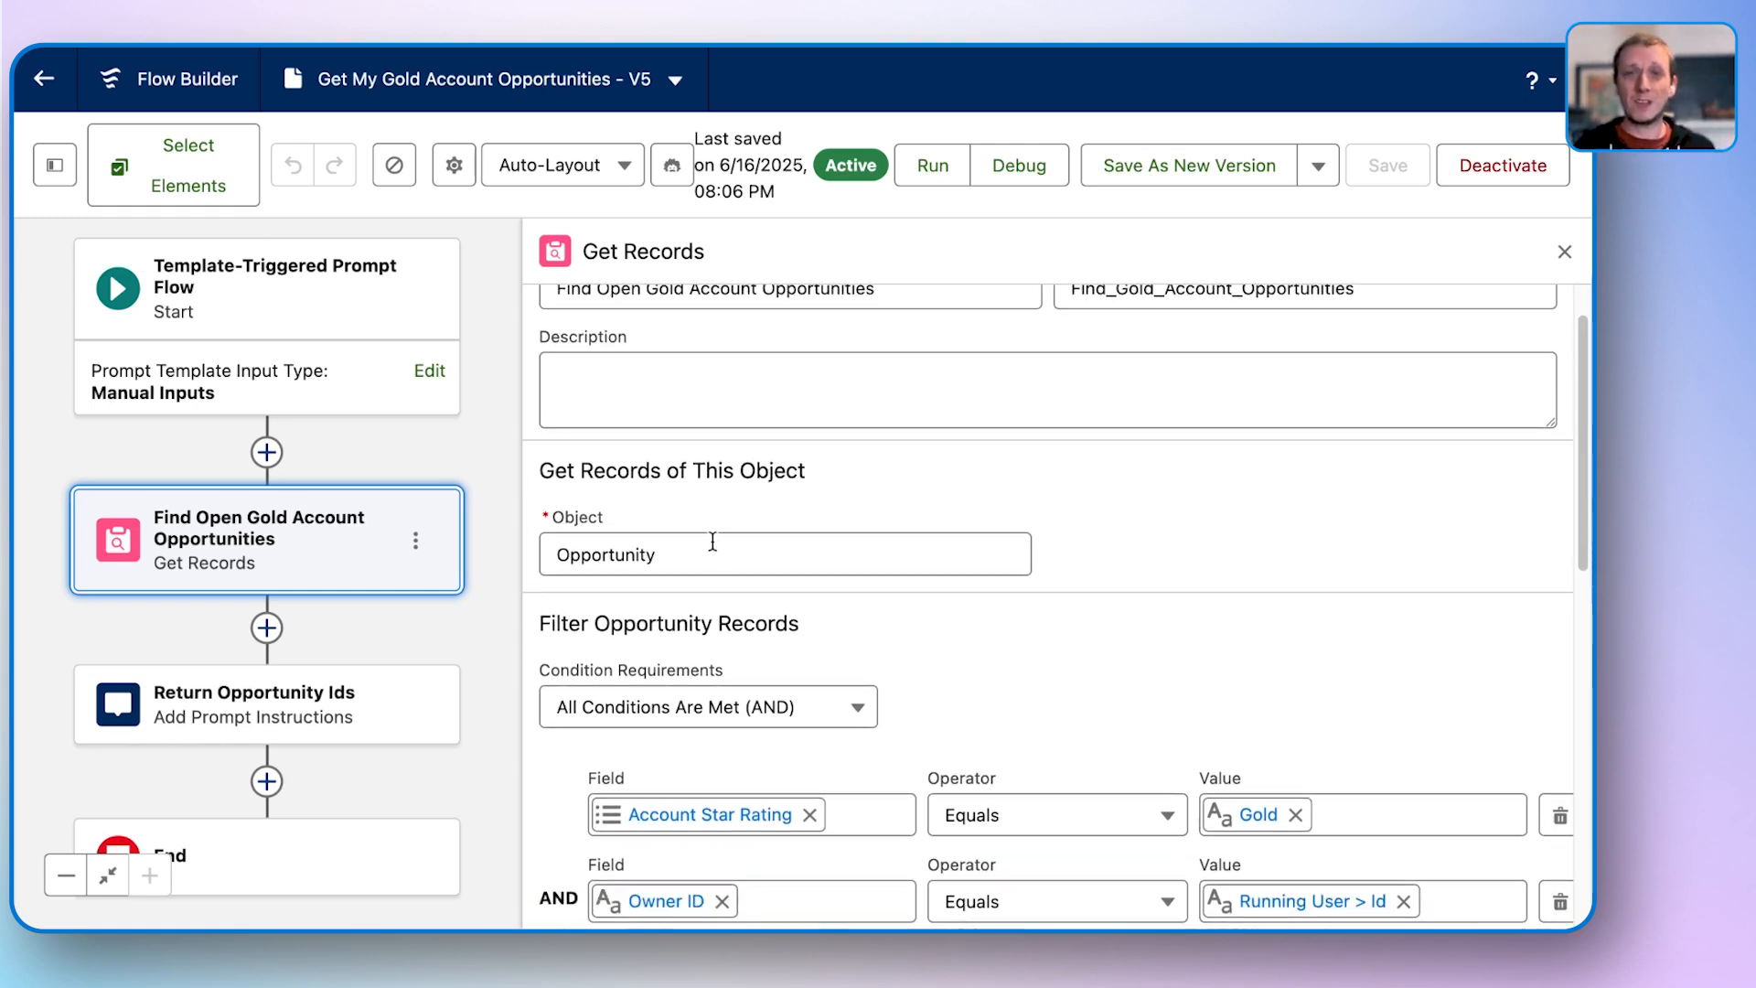
scroll(700, 560, "down", 1)
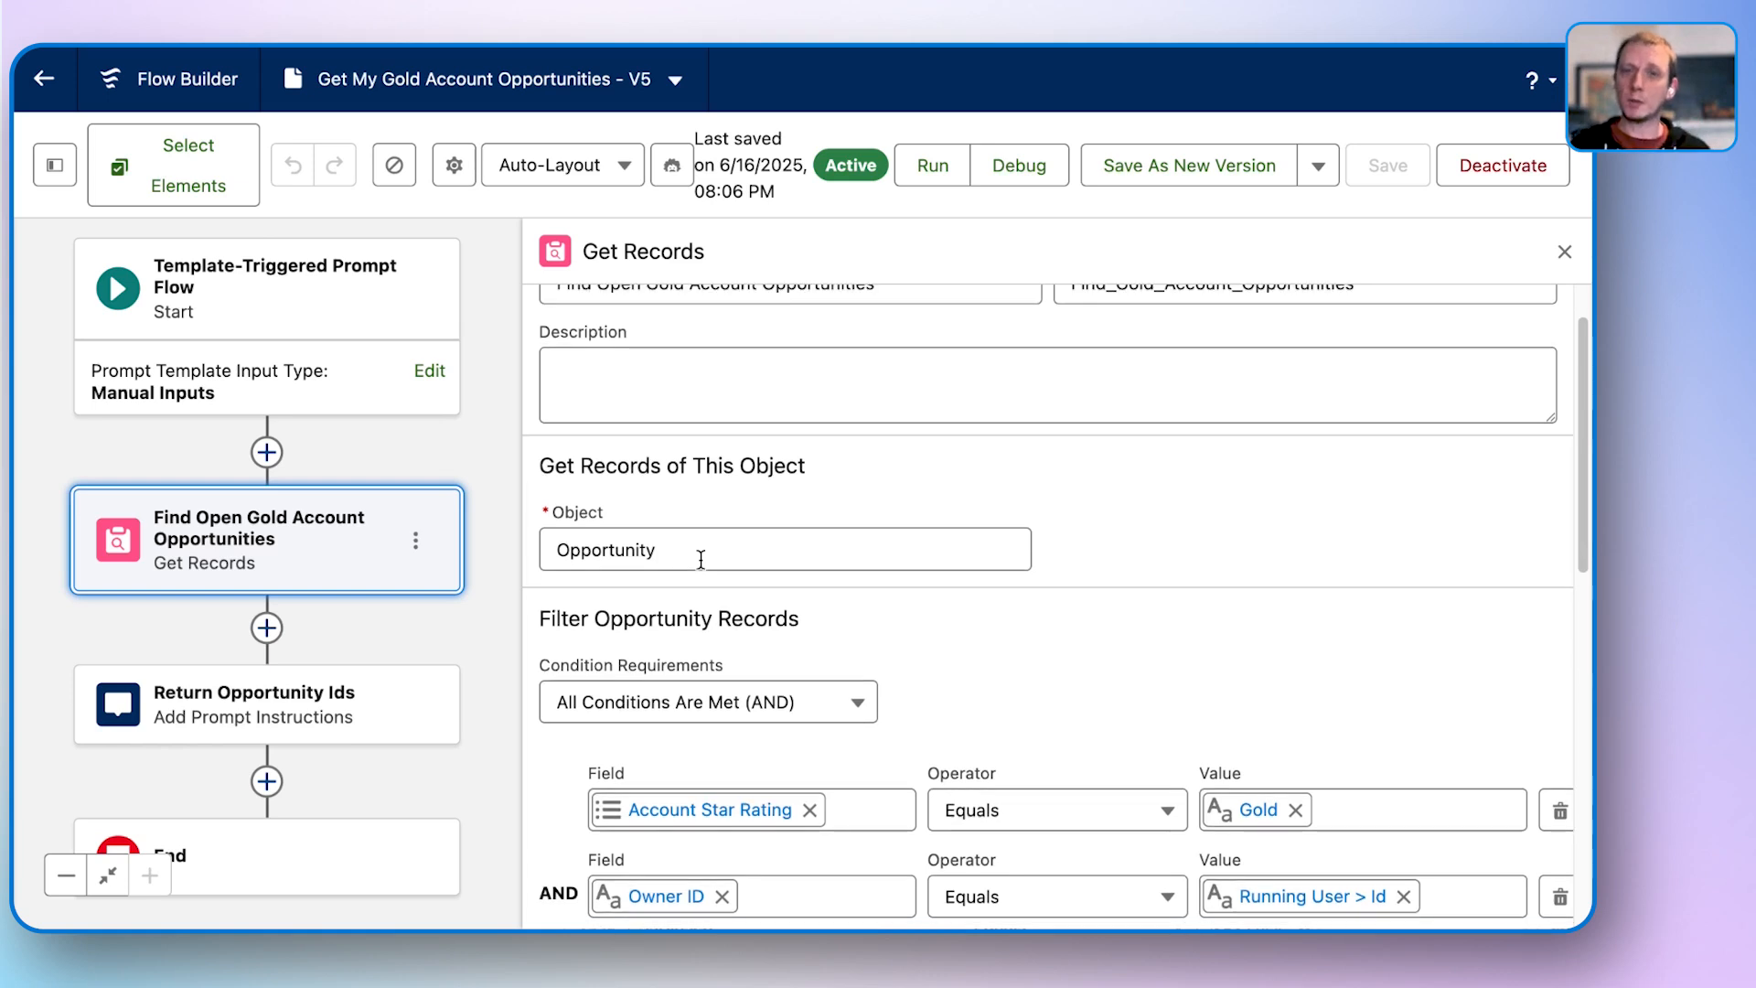
scroll(701, 560, "down", 6)
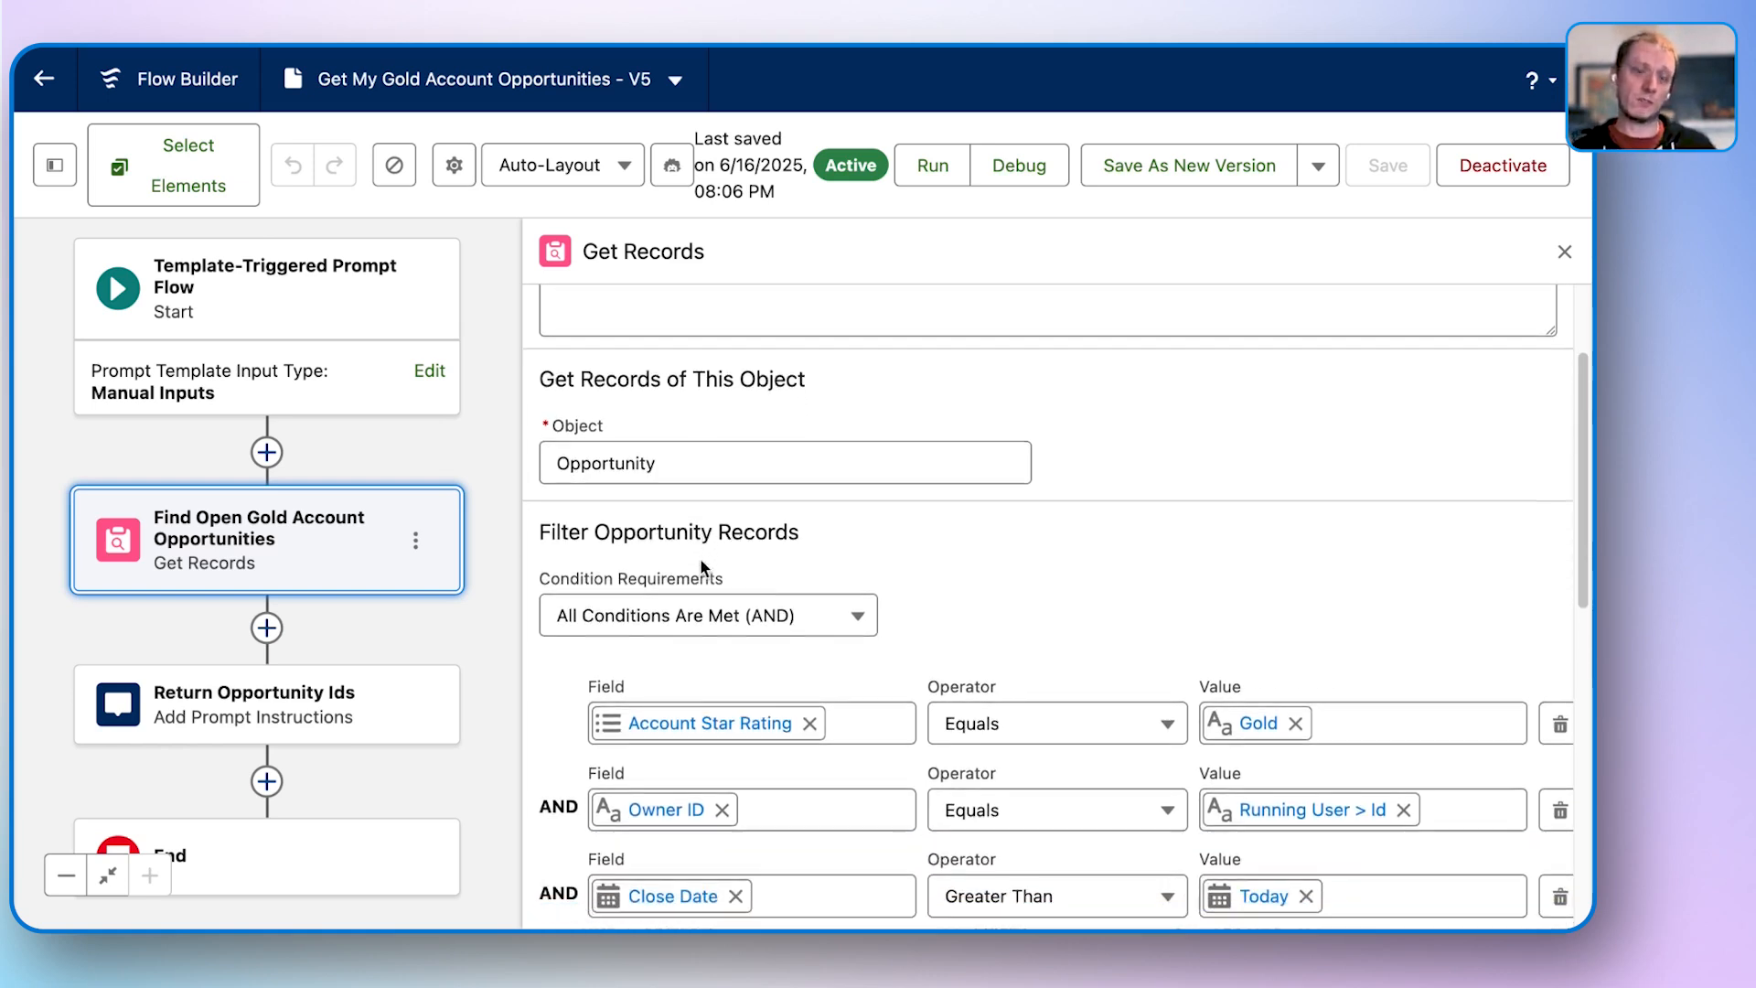
scroll(701, 559, "down", 3)
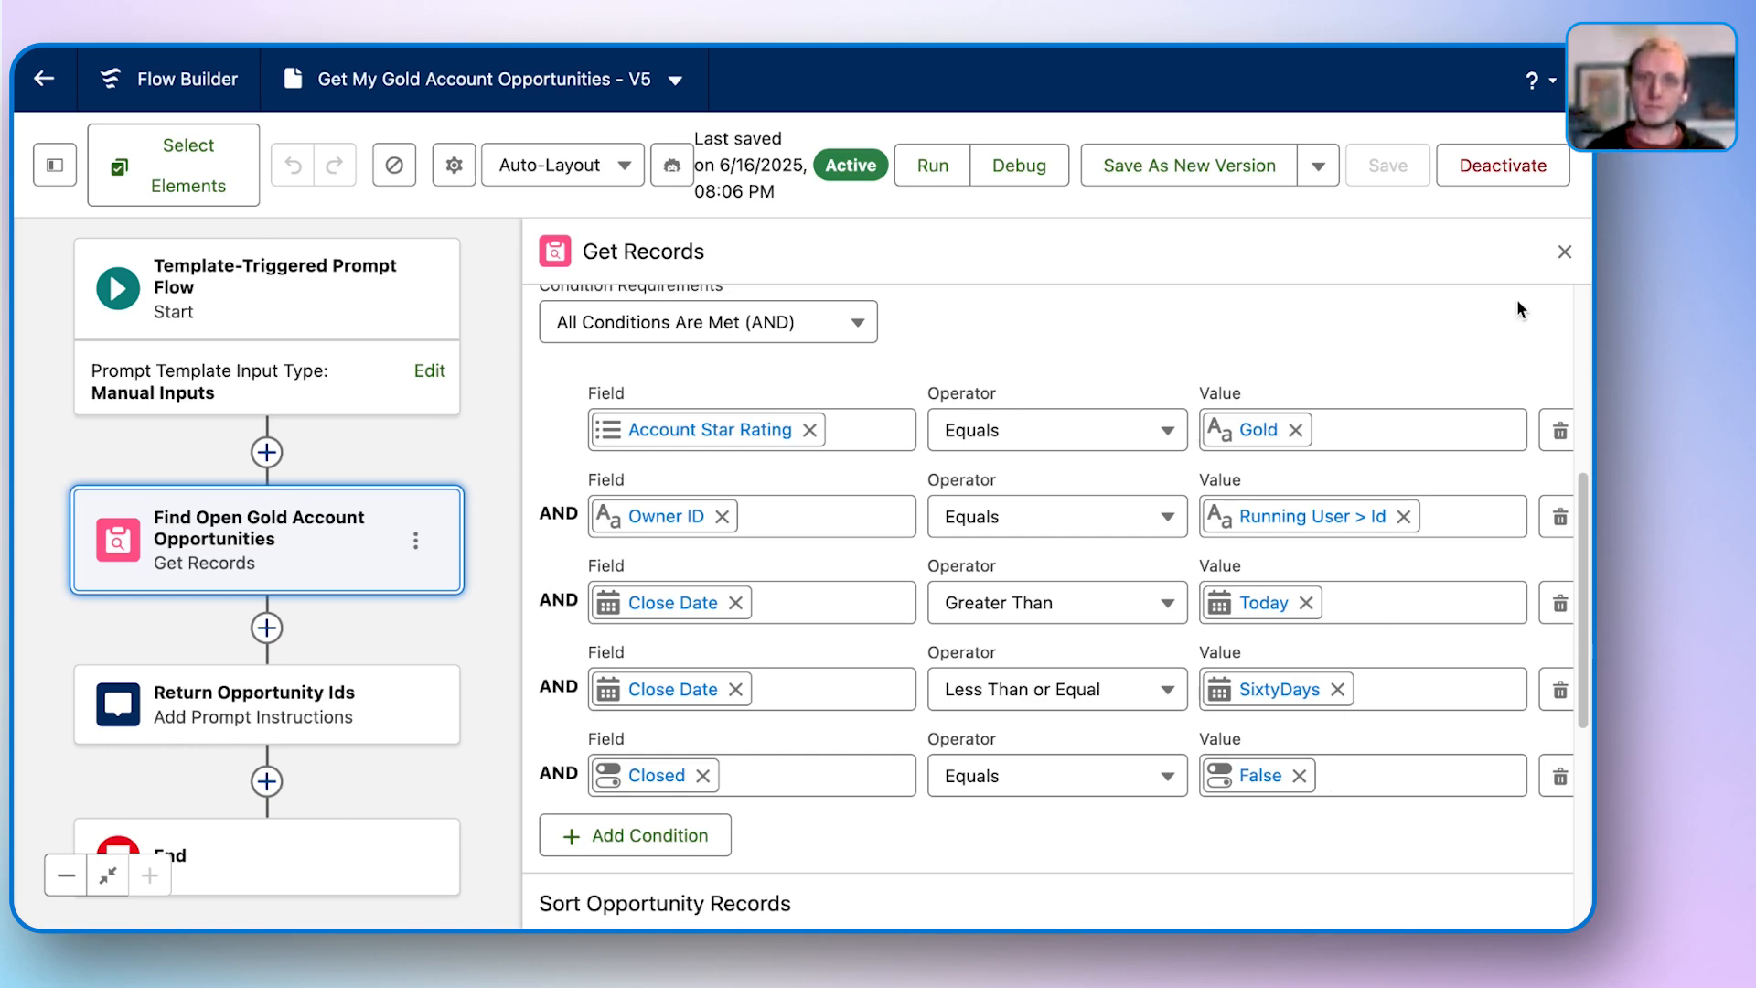
left_click(1564, 251)
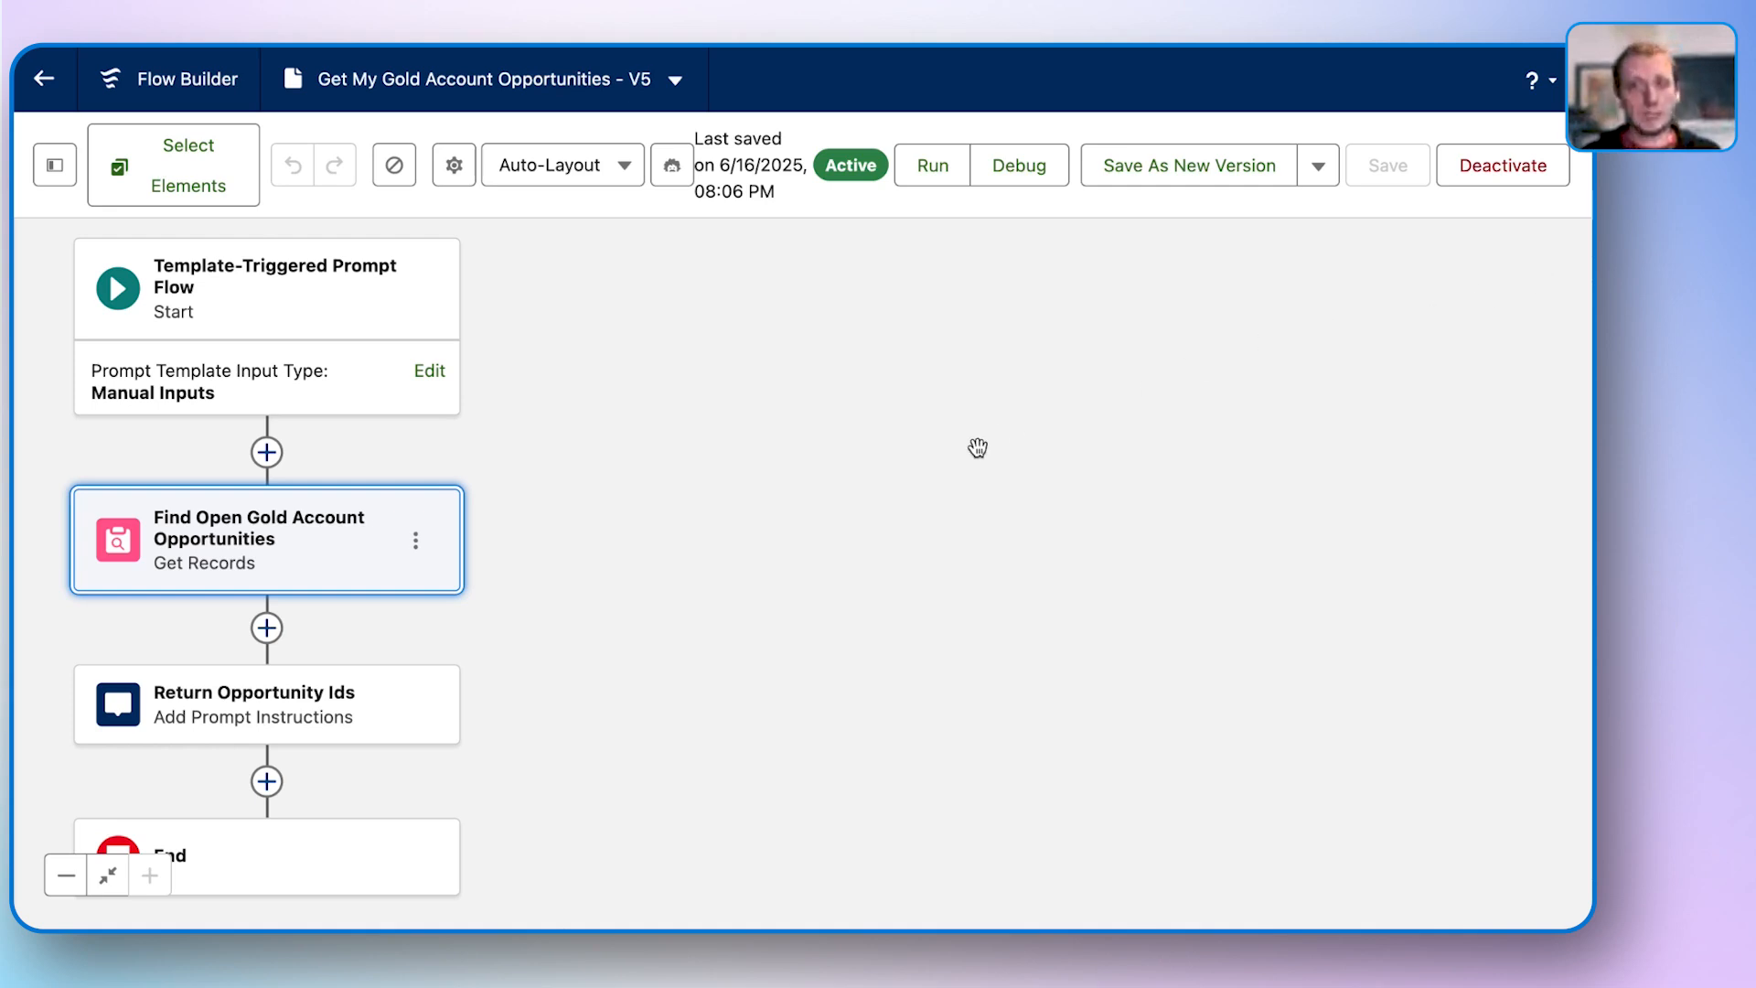
Review the prompt instructions of the Return Opportunity Ids element and leave the flow for Setup.
left_click(308, 725)
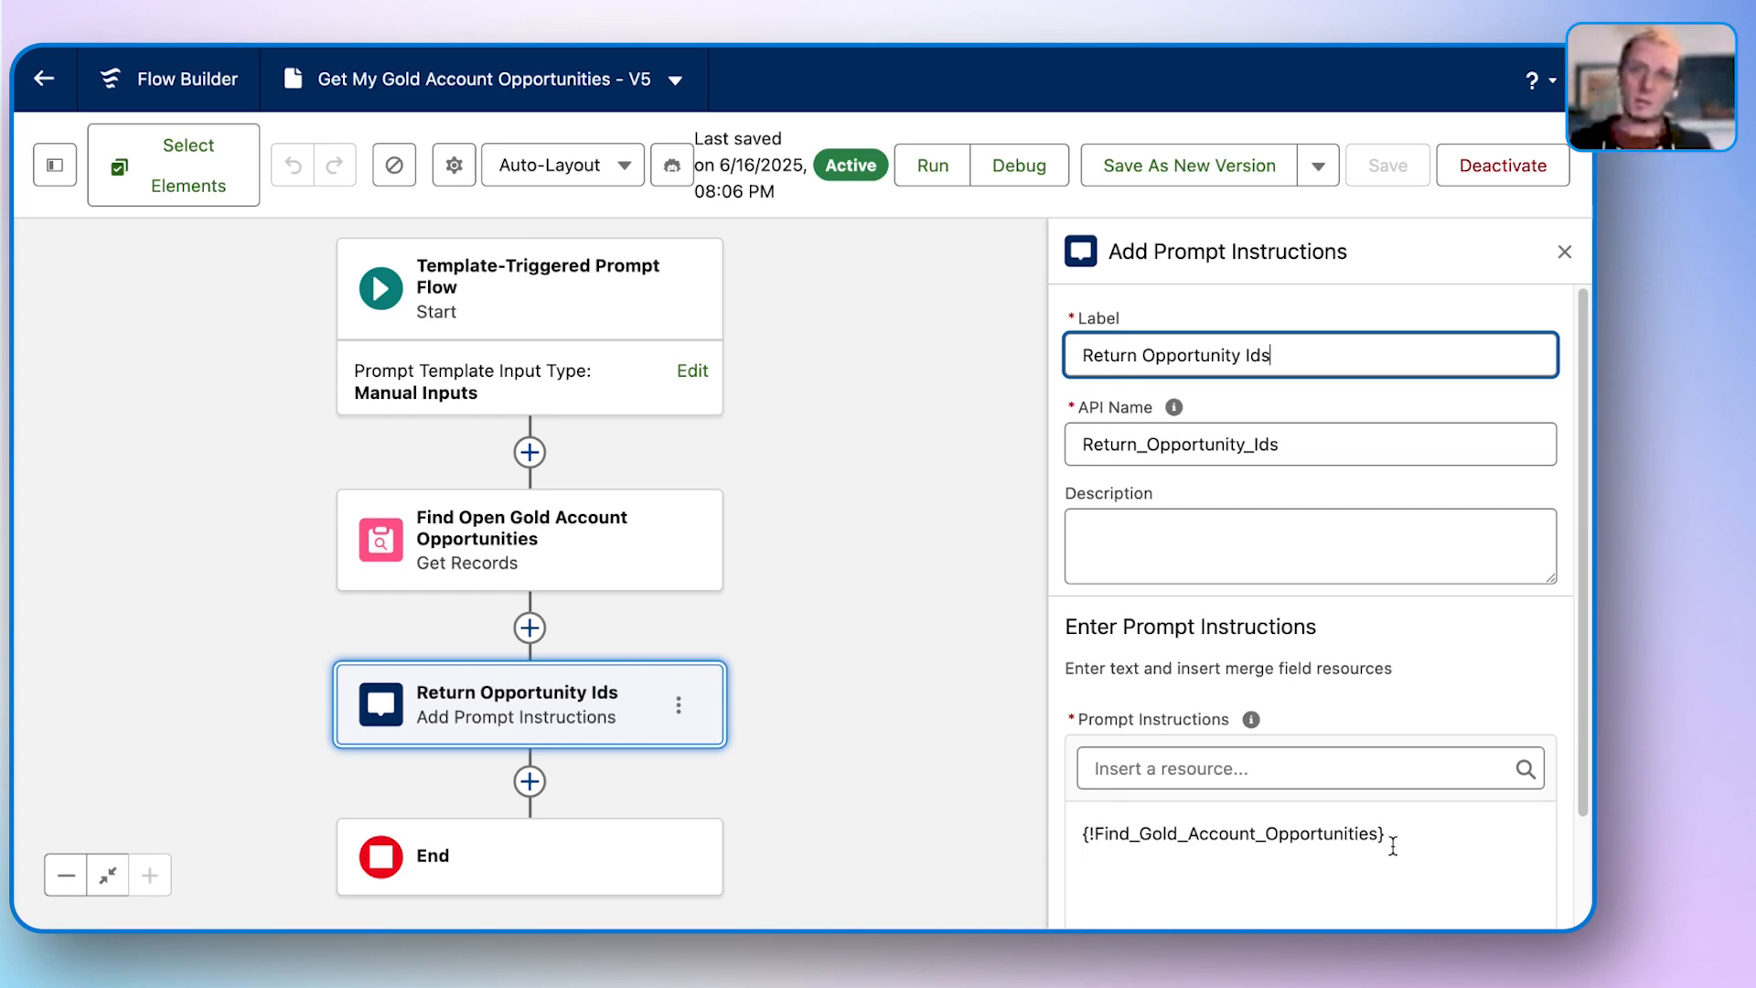
left_click_drag(1392, 835, 1061, 834)
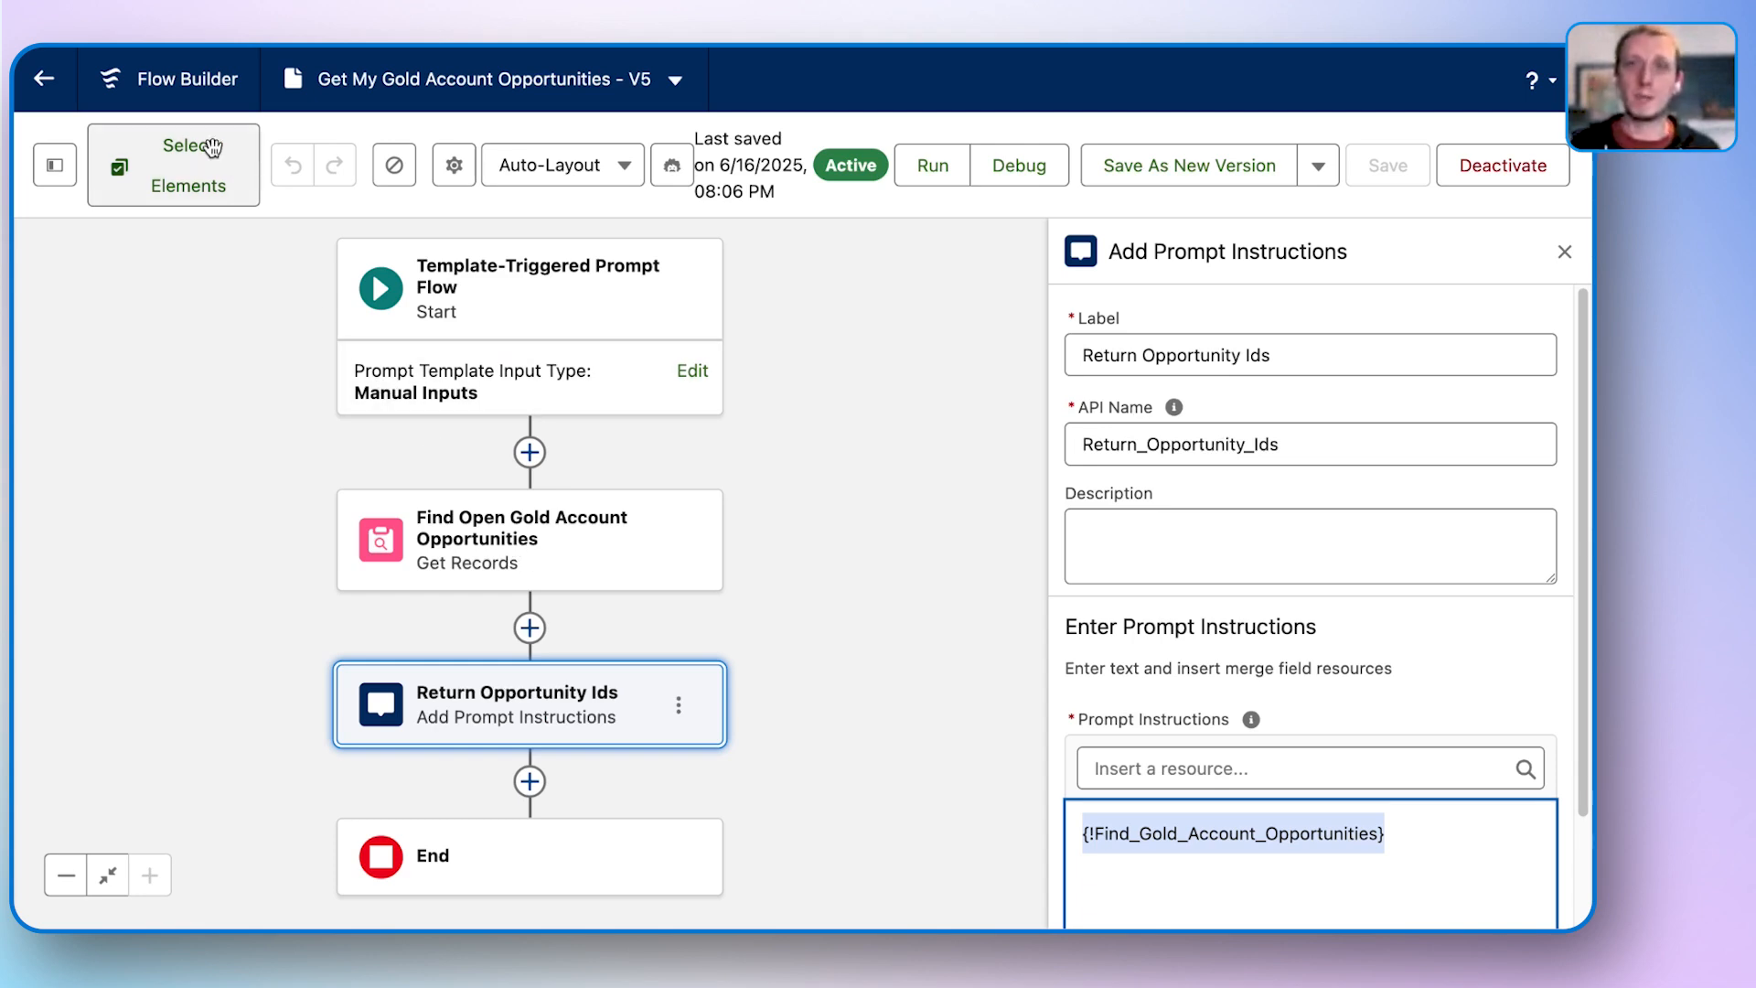
left_click(55, 92)
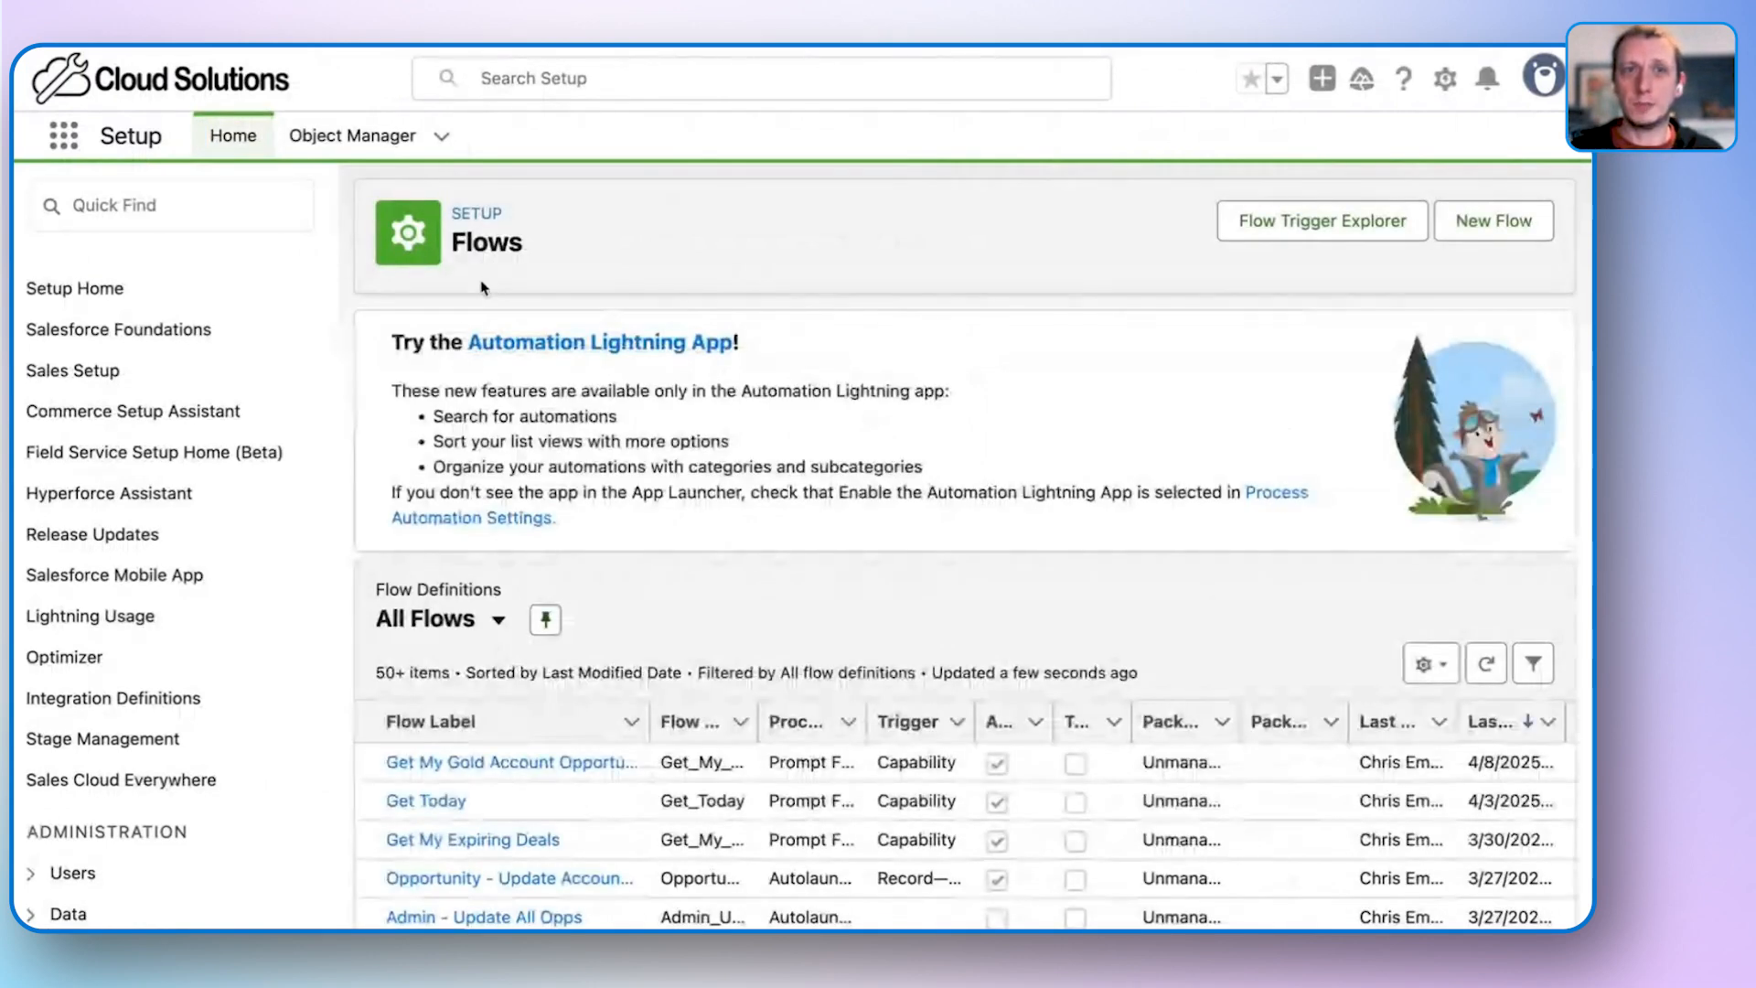
Search Setup for "agent" and open the Agentforce Agents page.
left_click(137, 190)
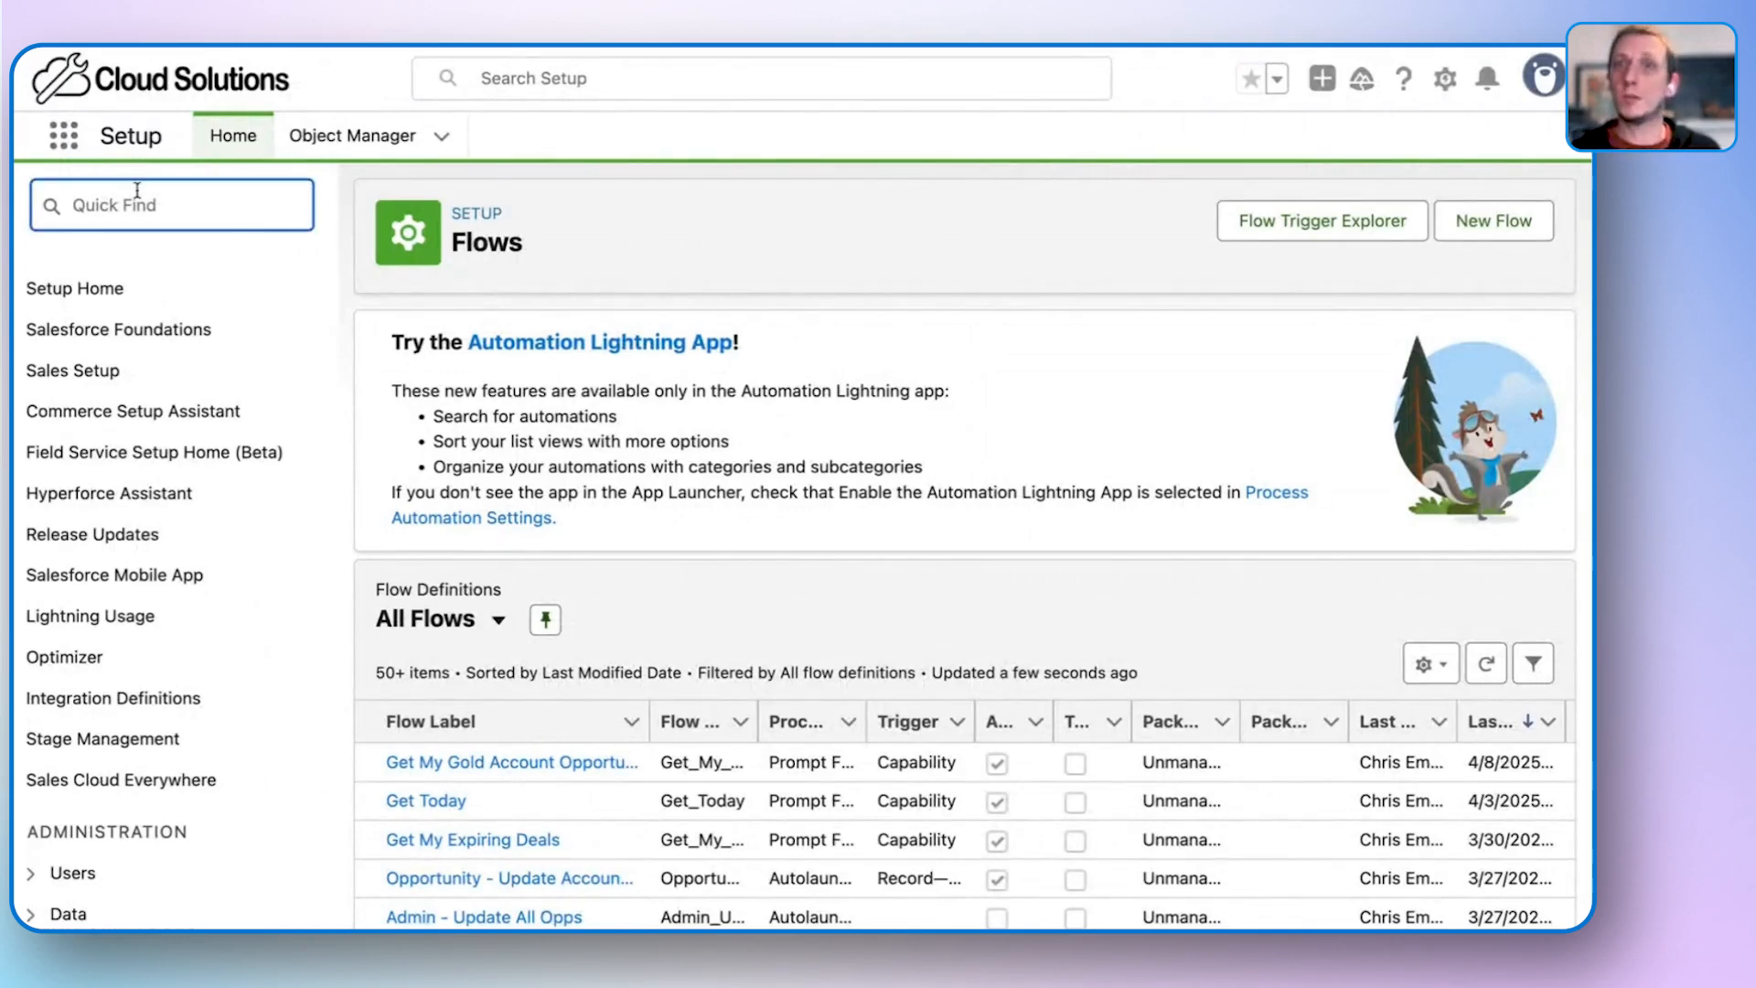
type("agent")
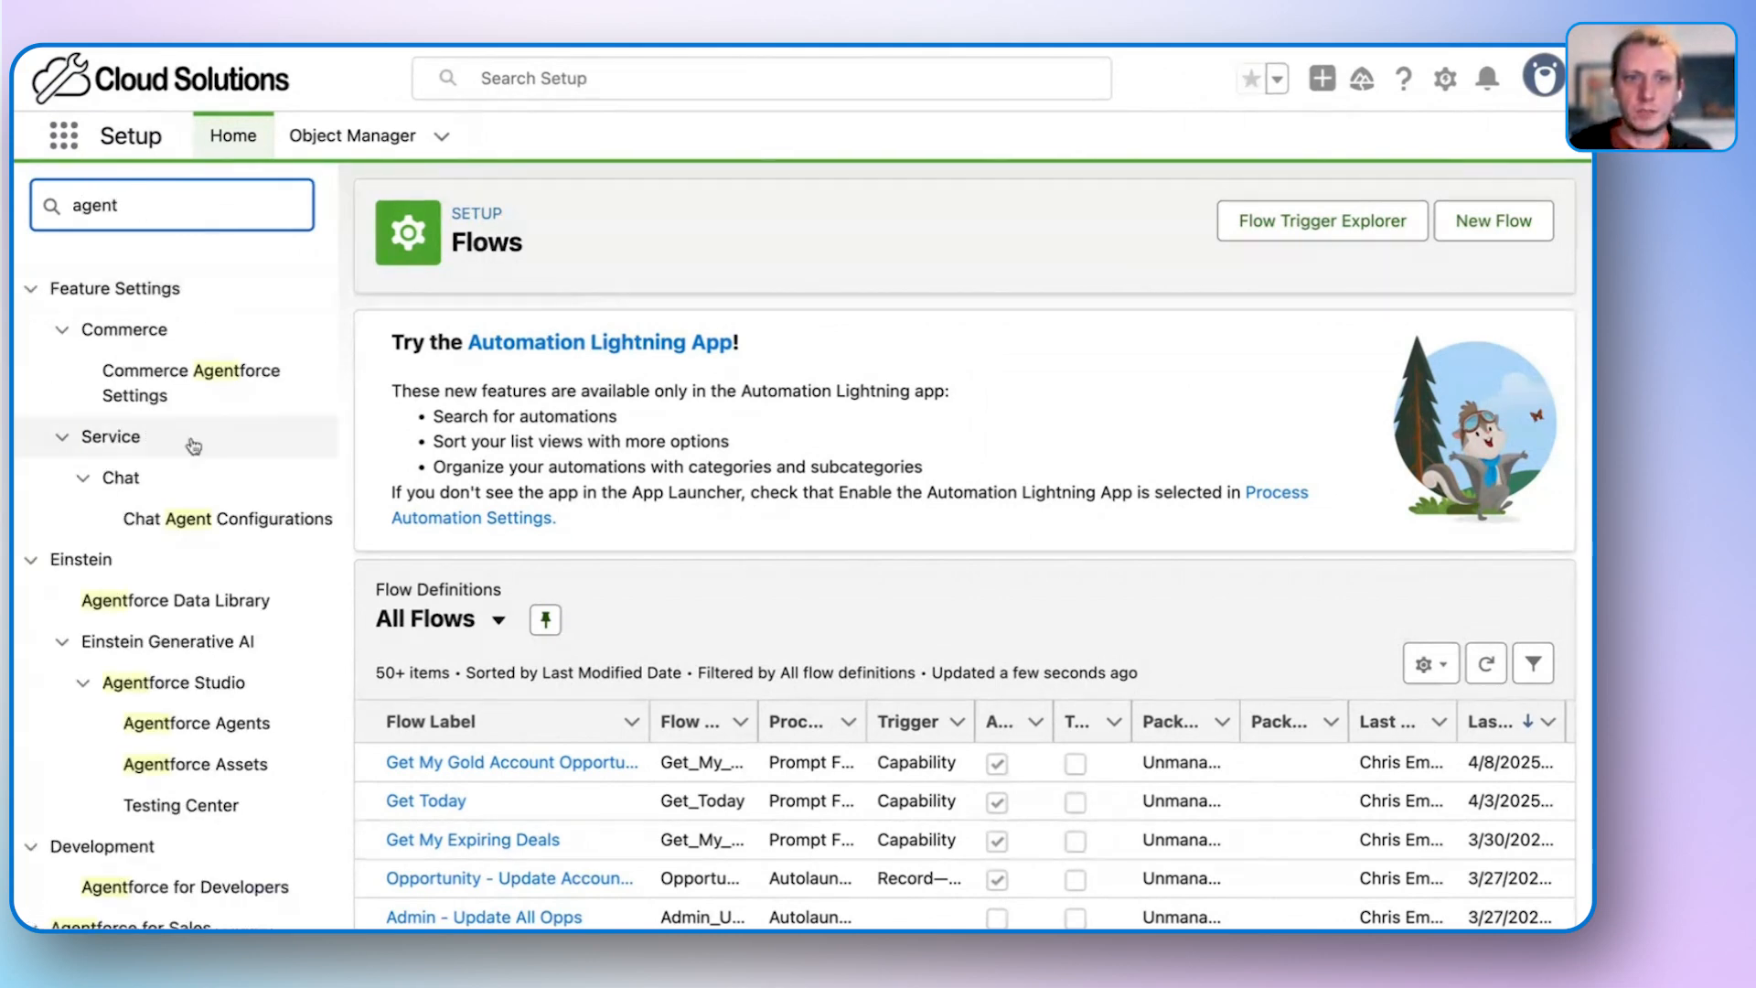
scroll(165, 856, "down", 2)
scroll(183, 640, "up", 2)
left_click(225, 729)
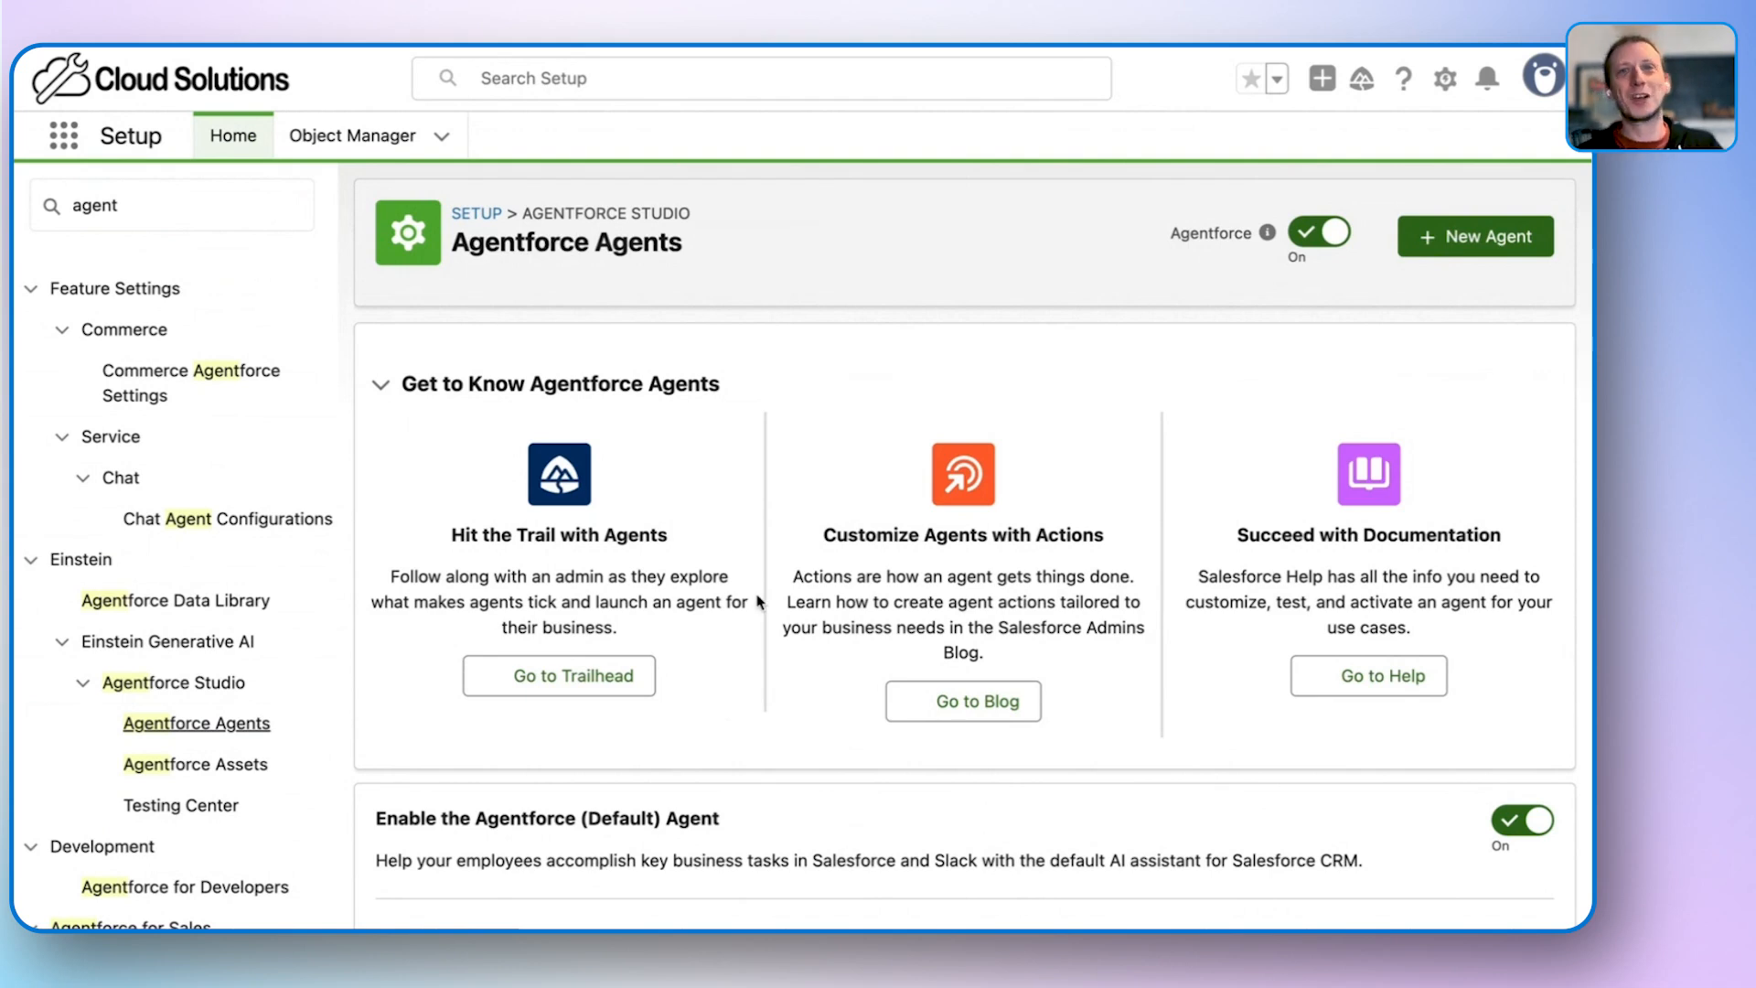
Open the Agentforce (Default) agent's details and load the agent in Agentforce Builder.
scroll(777, 613, "down", 2)
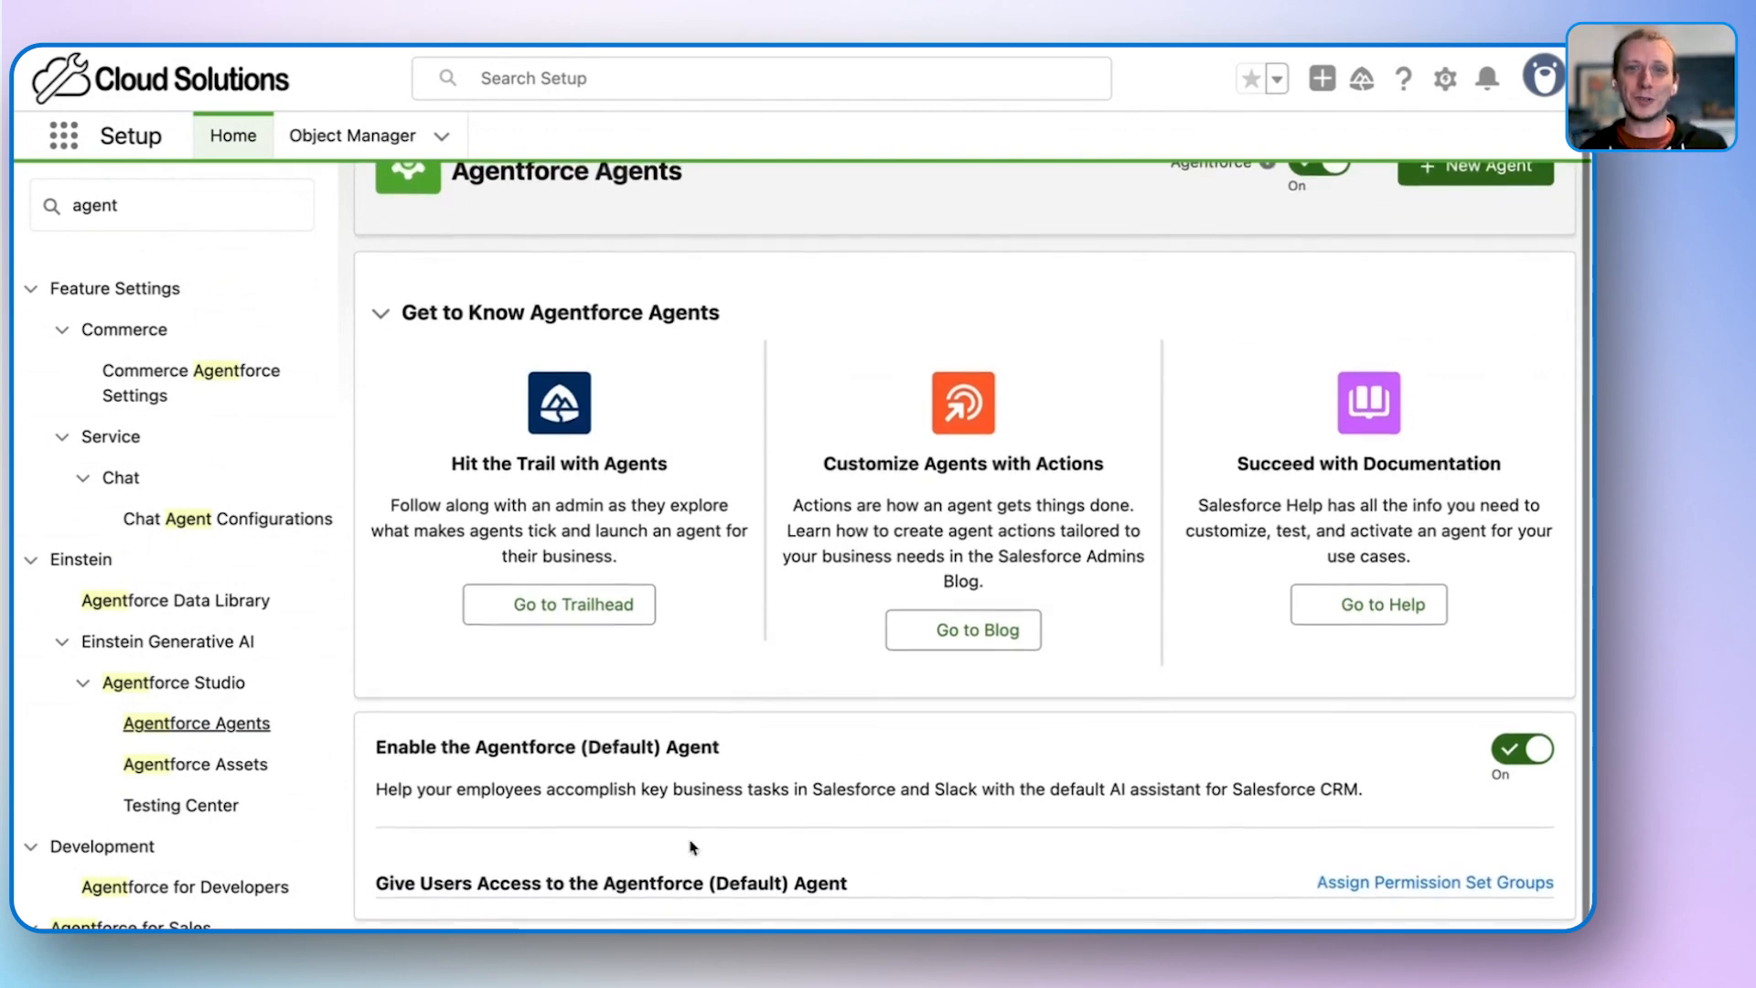
scroll(965, 585, "up", 1)
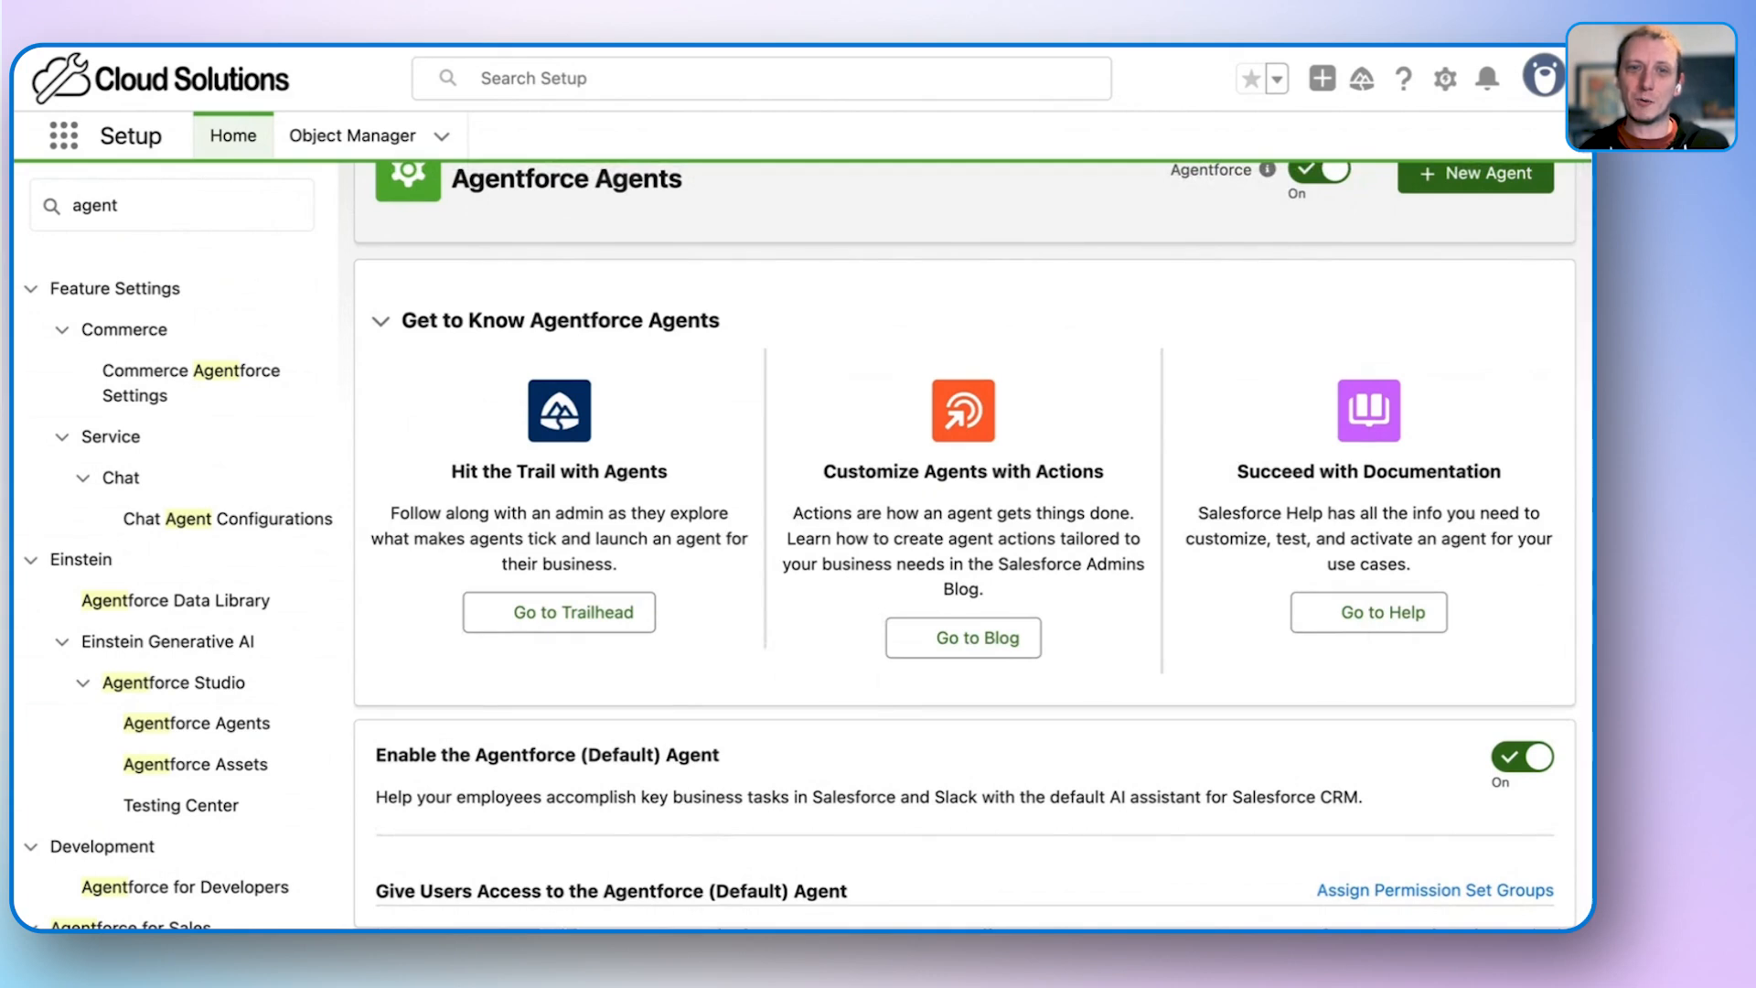
left_click(631, 928)
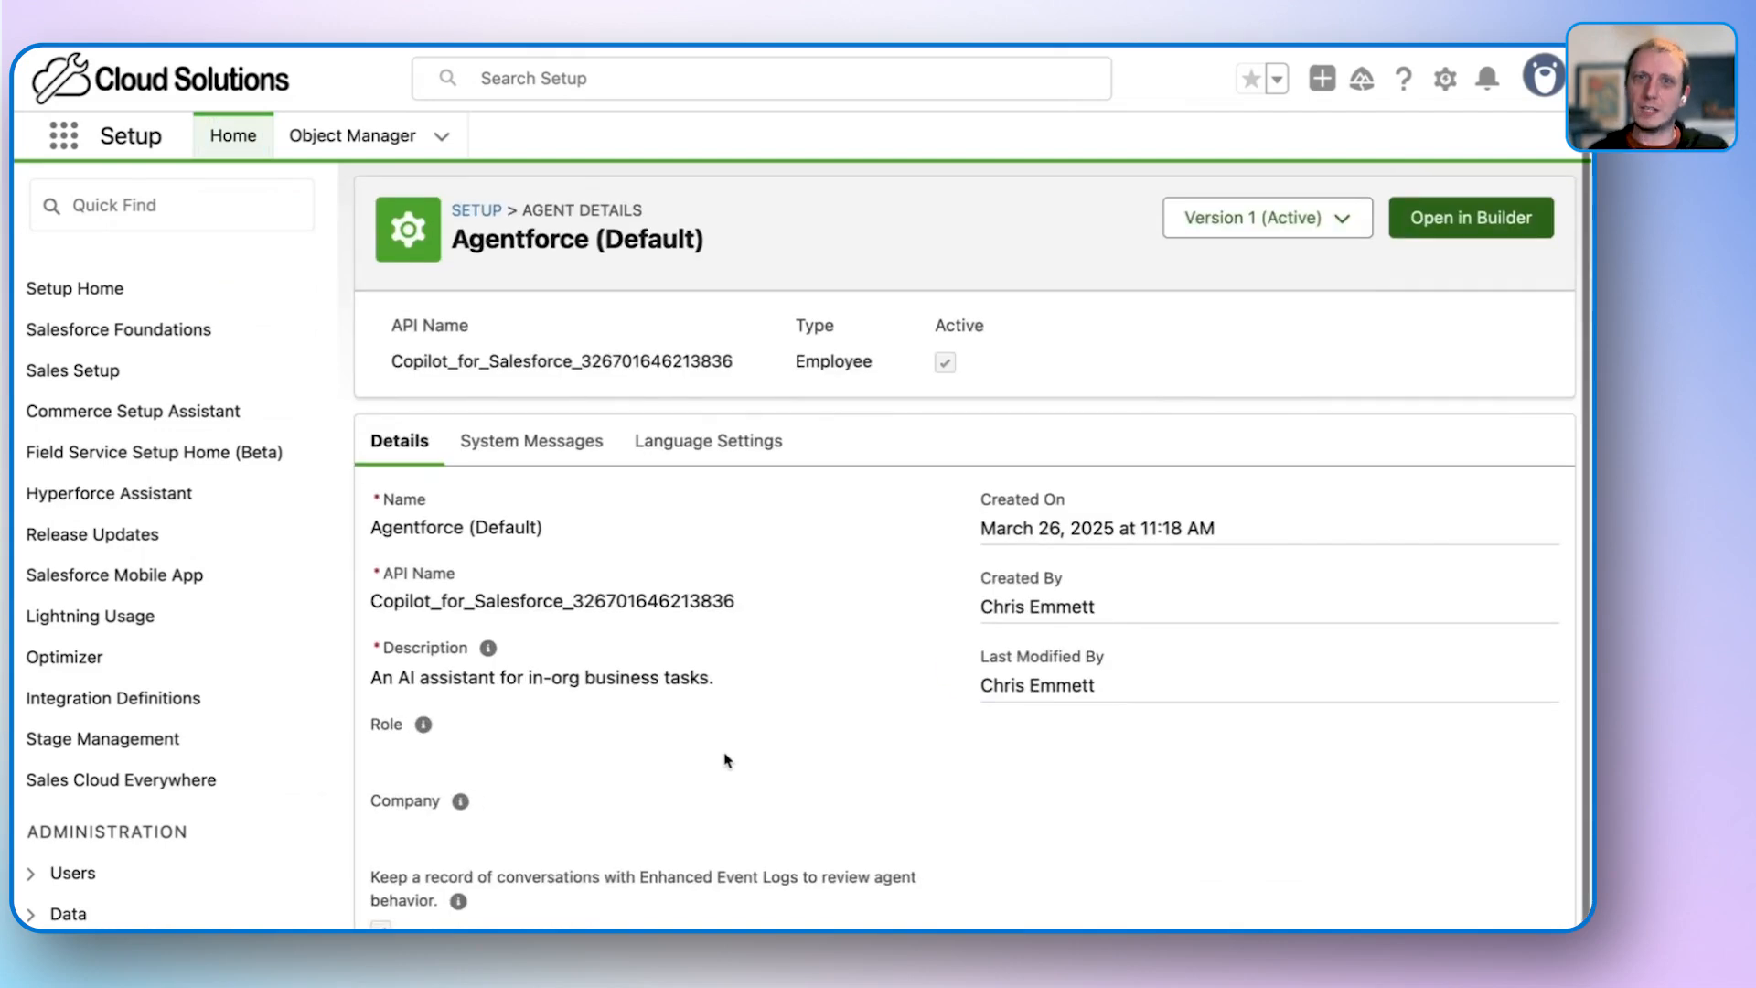
left_click(1475, 216)
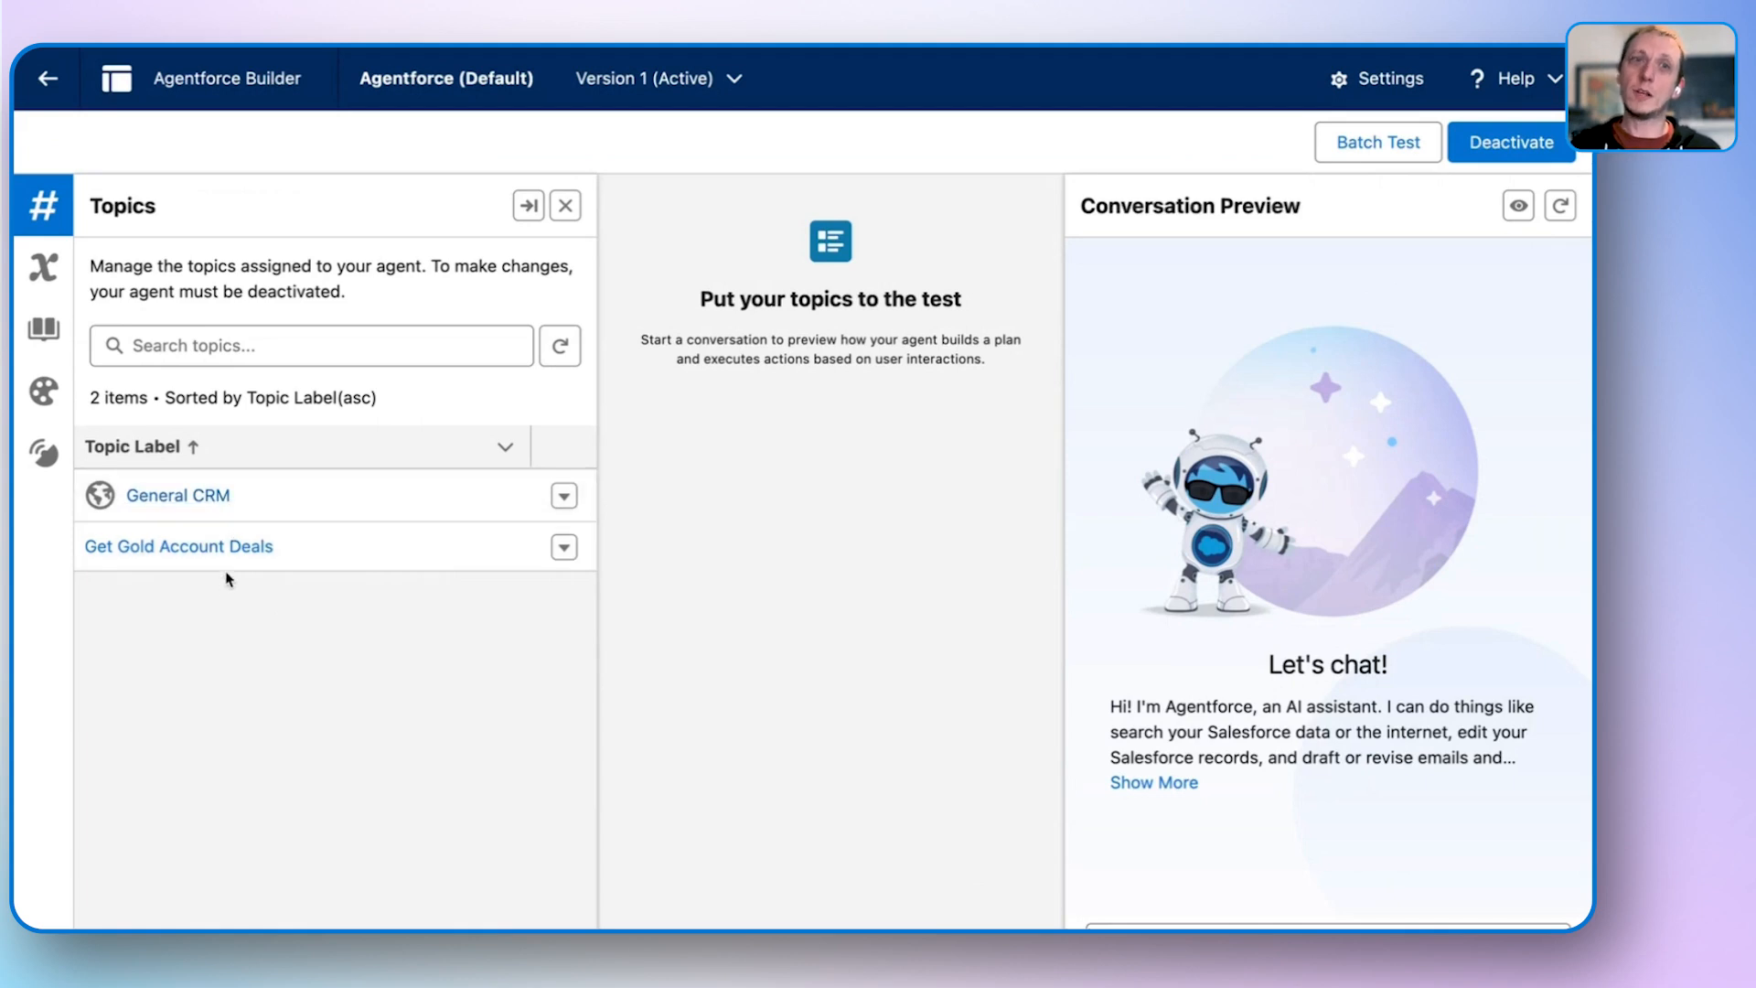
Examine the Get Gold Account Deals topic's classification description, scope and instructions.
left_click(243, 547)
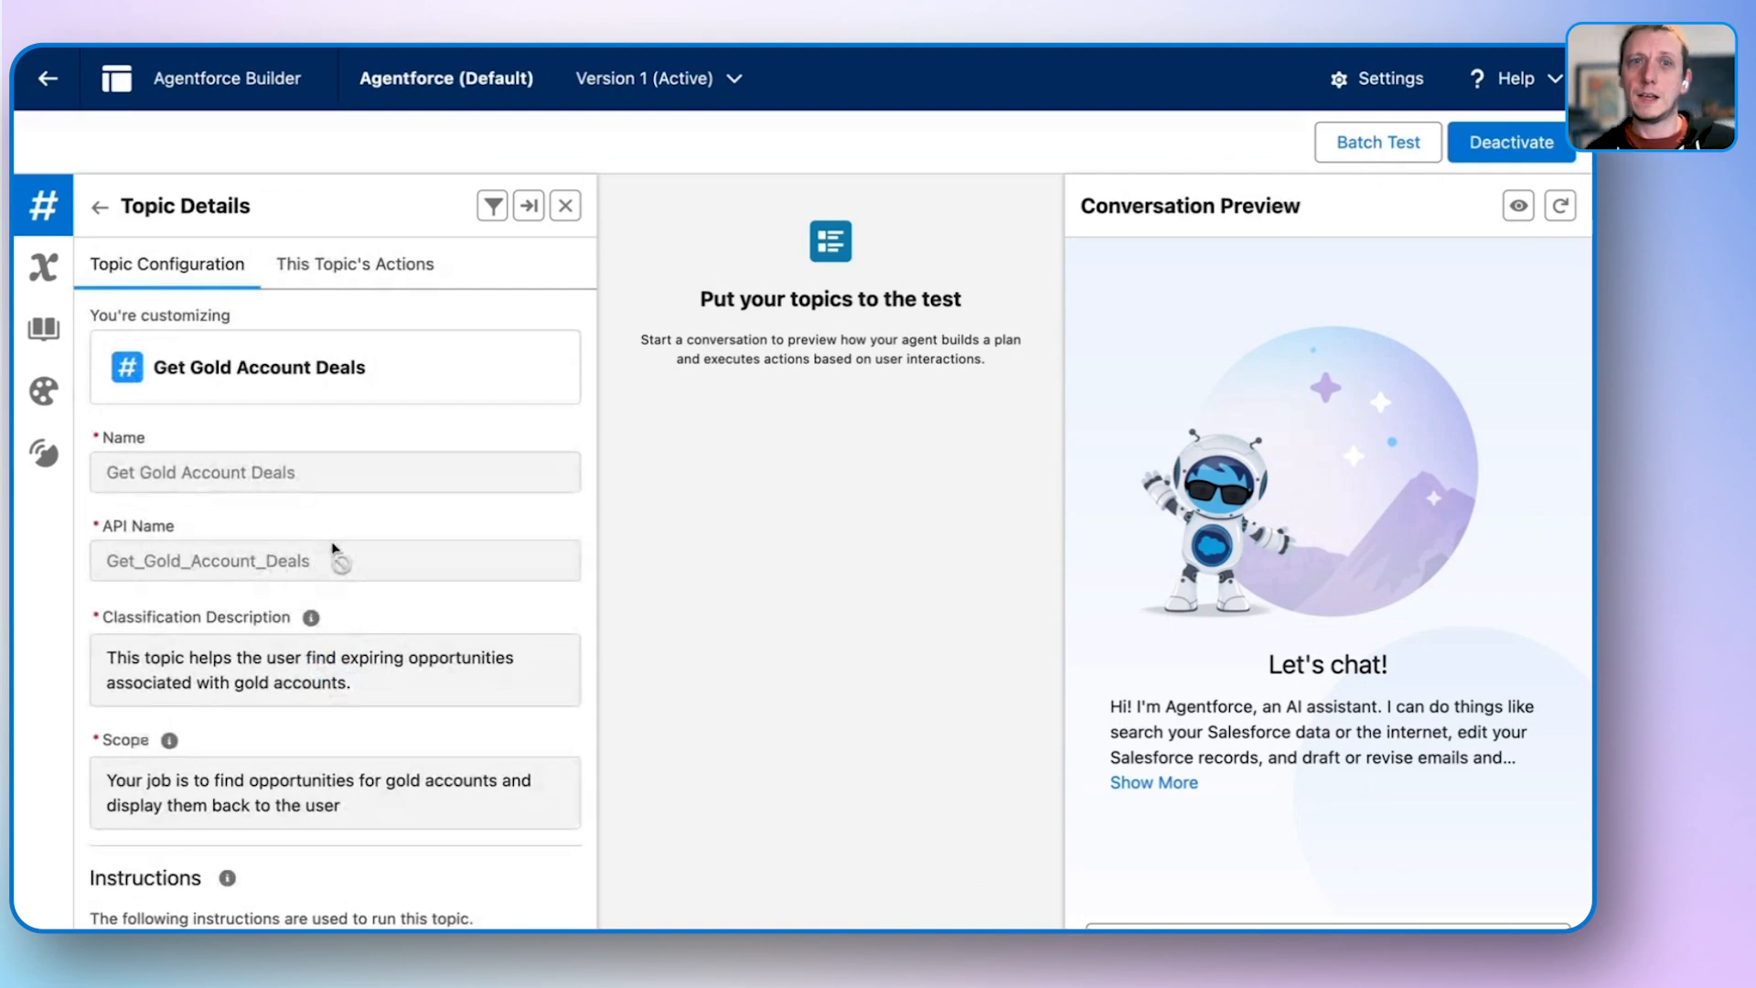
scroll(331, 624, "down", 2)
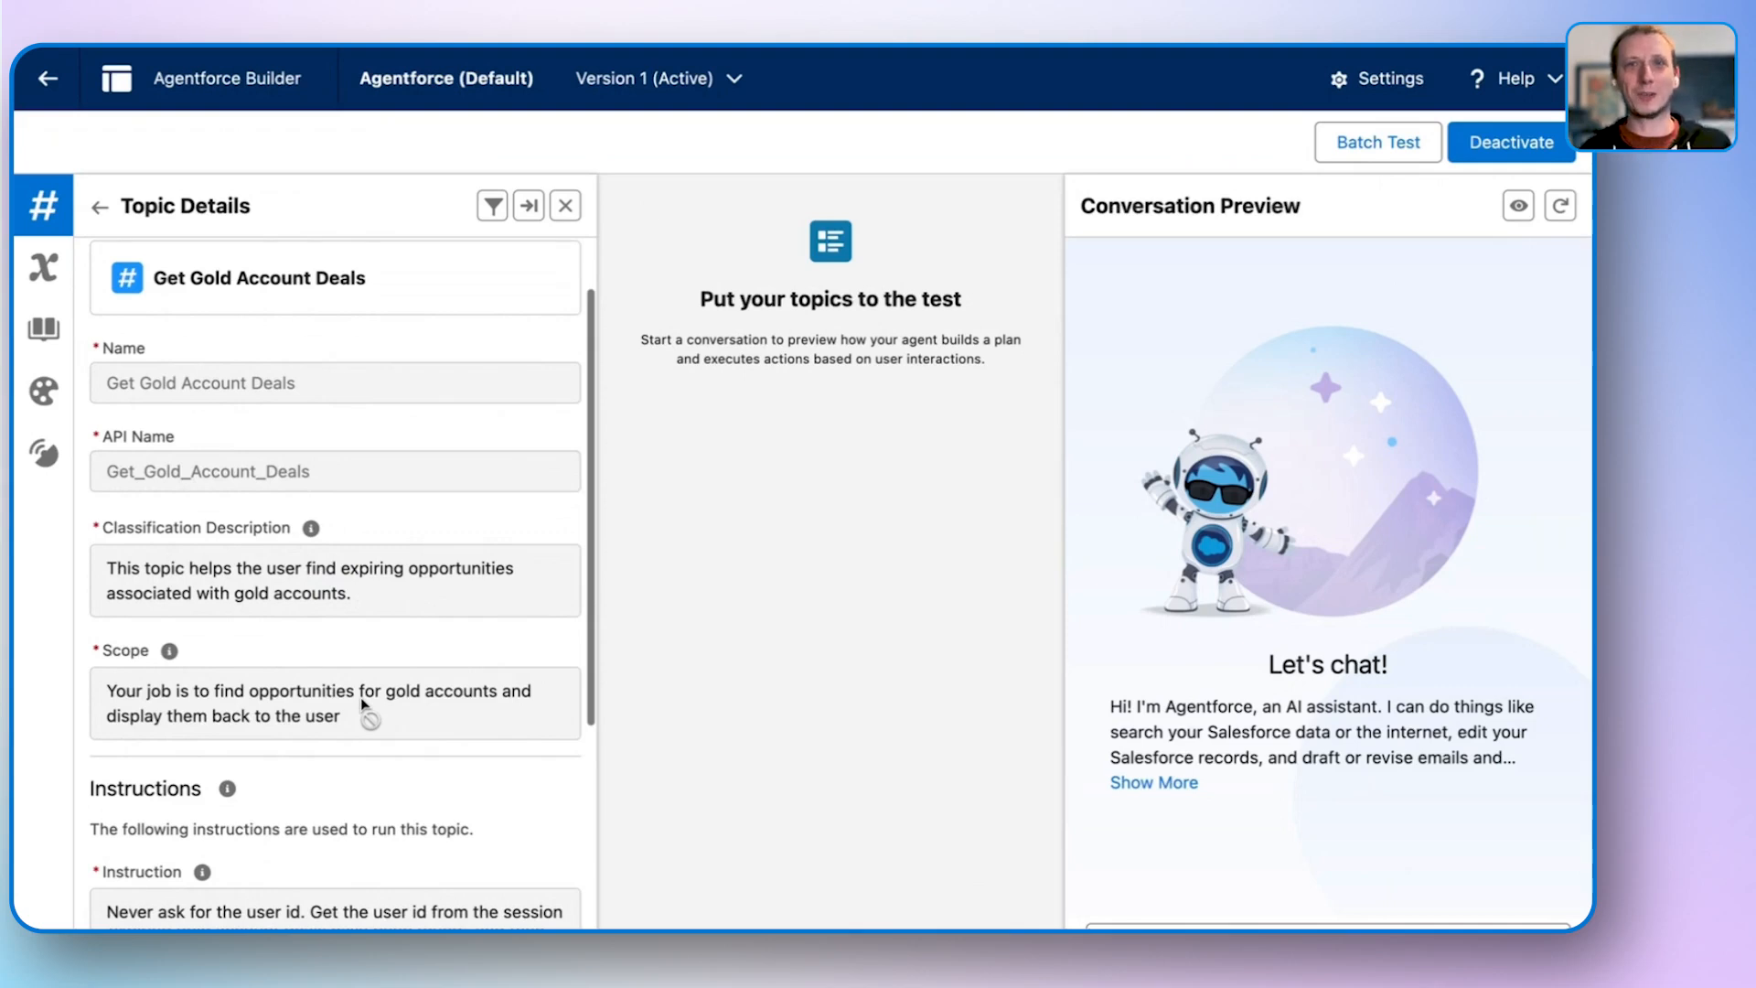
scroll(361, 697, "down", 1)
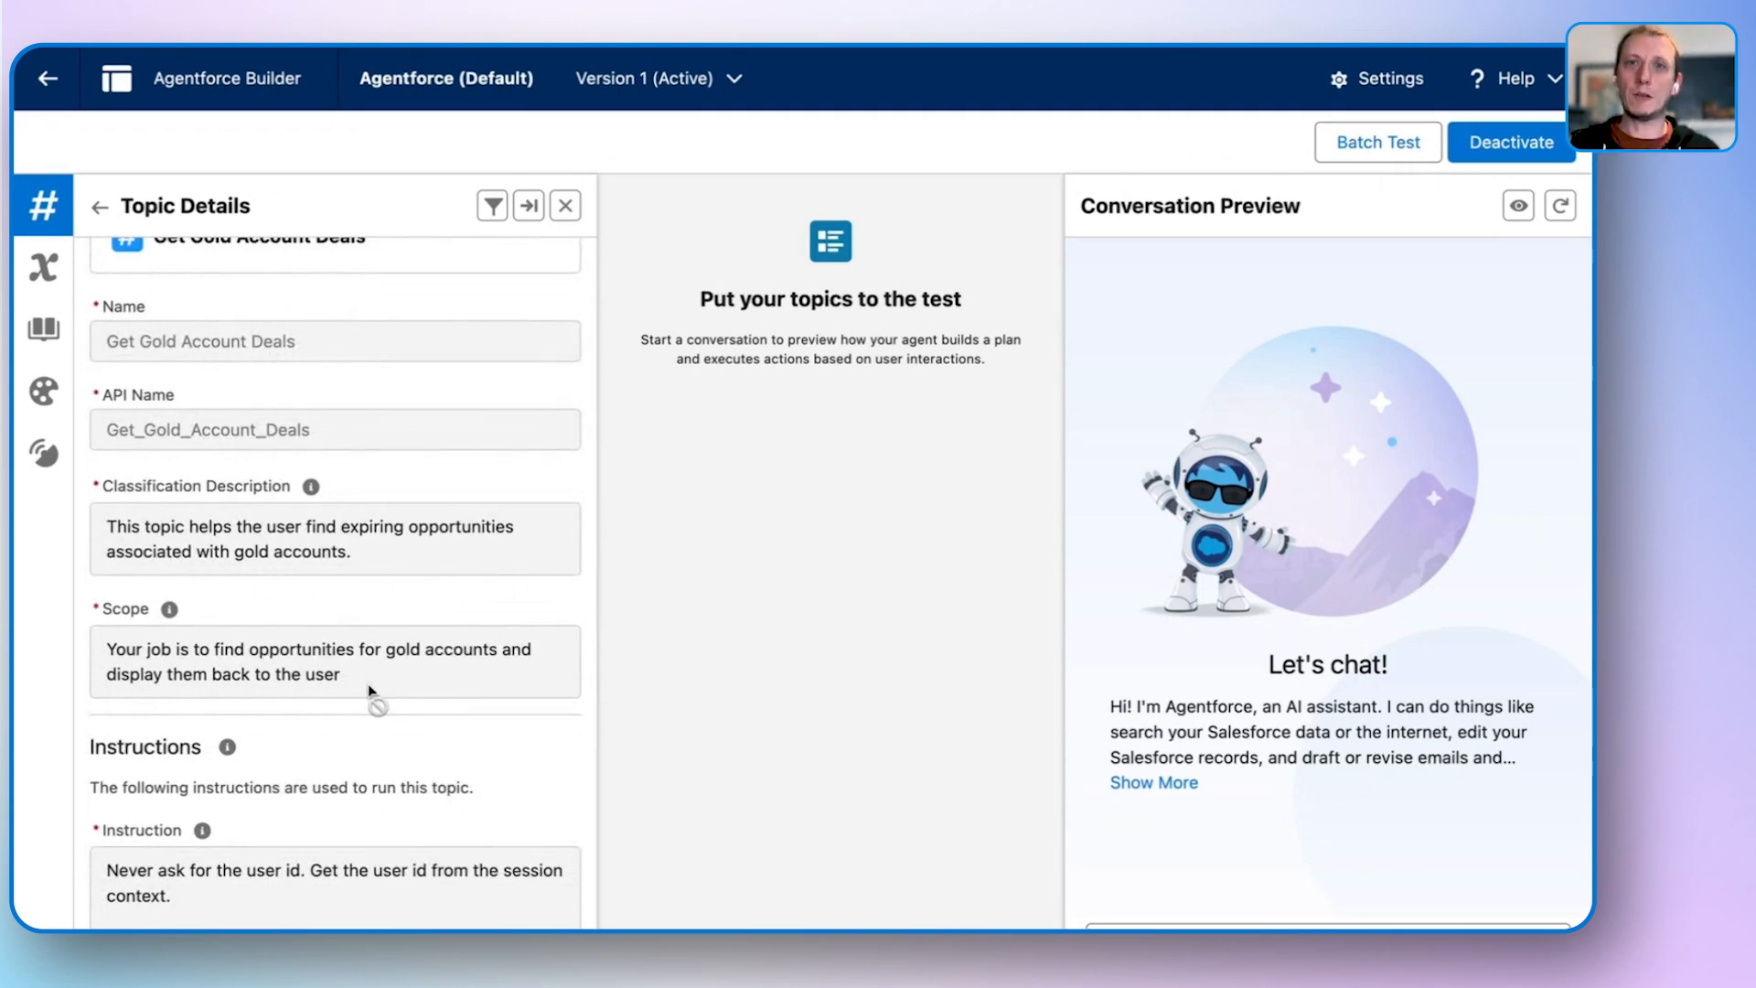
scroll(347, 732, "down", 2)
scroll(340, 758, "down", 5)
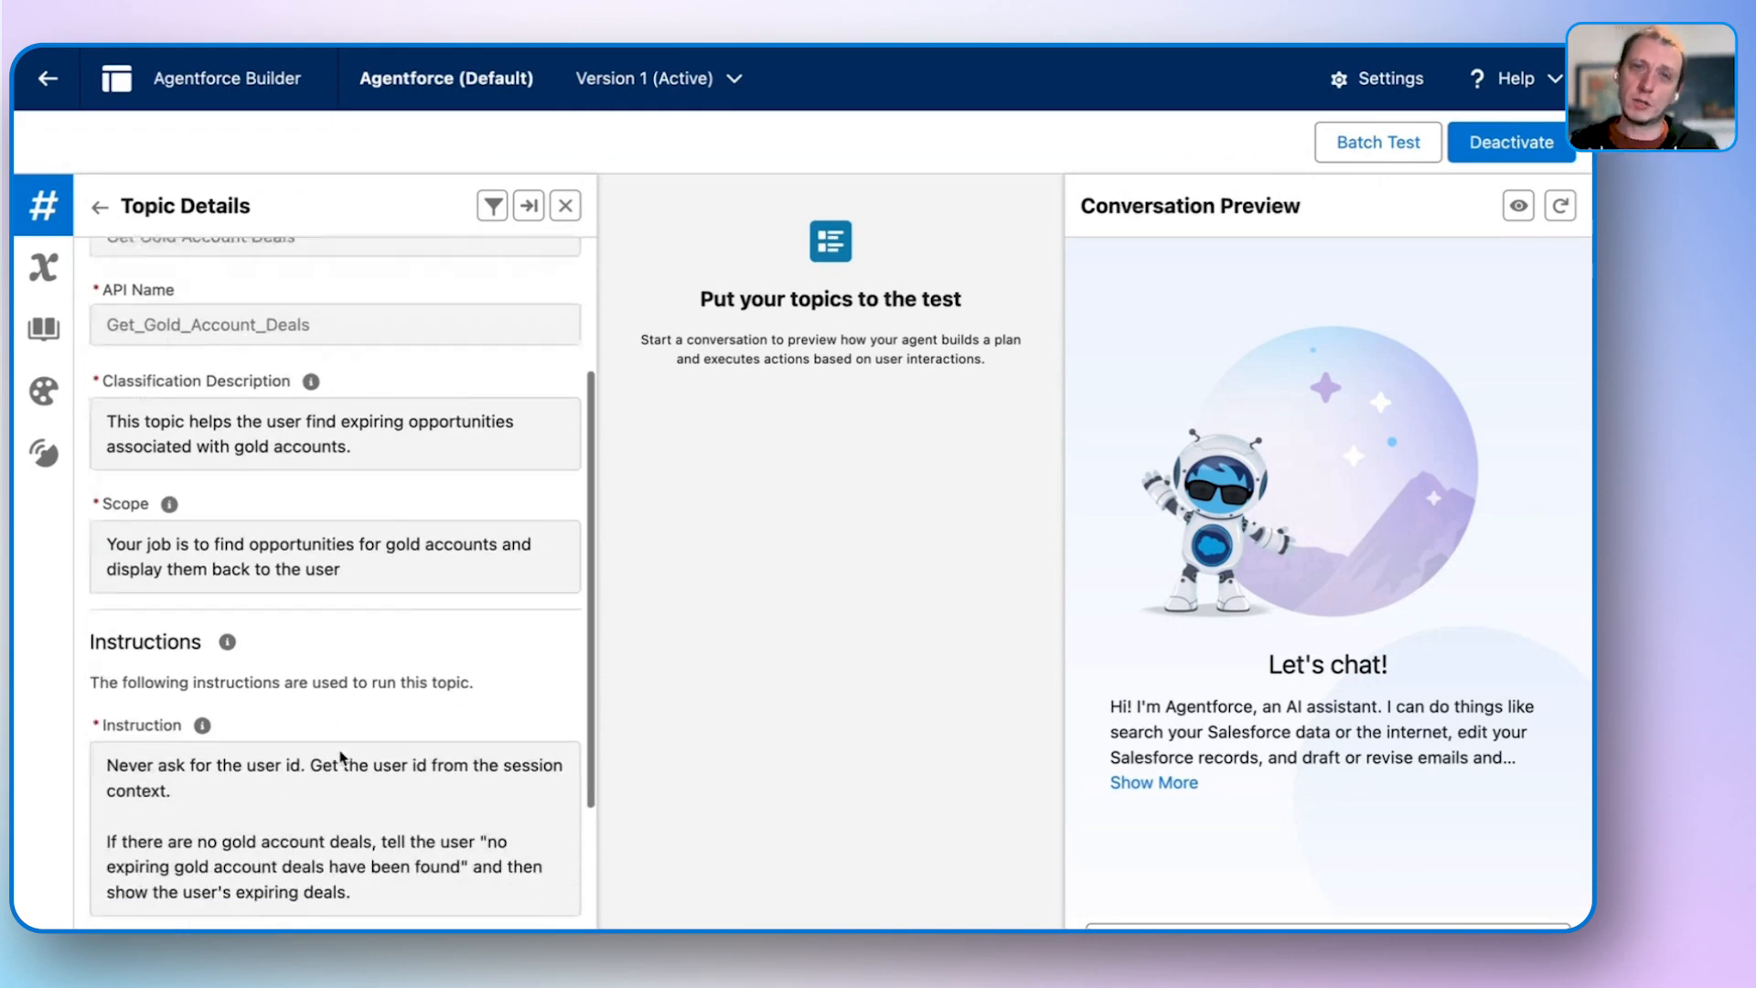
scroll(340, 757, "down", 1)
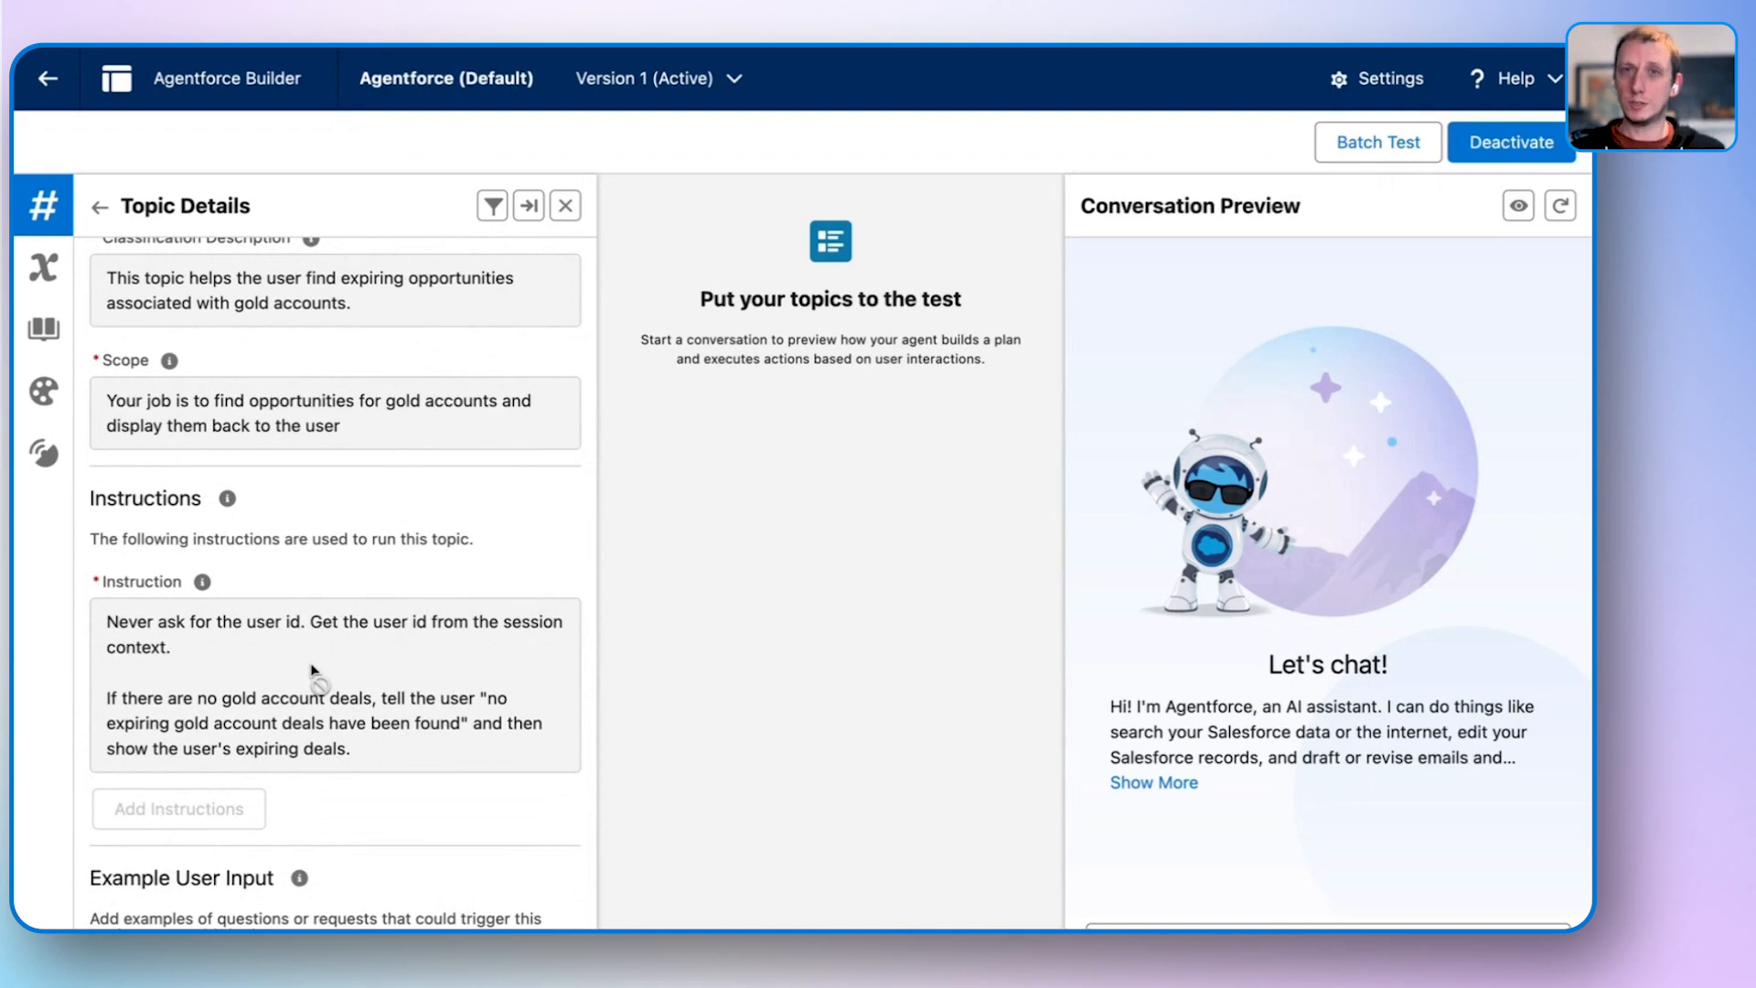
scroll(311, 670, "up", 1)
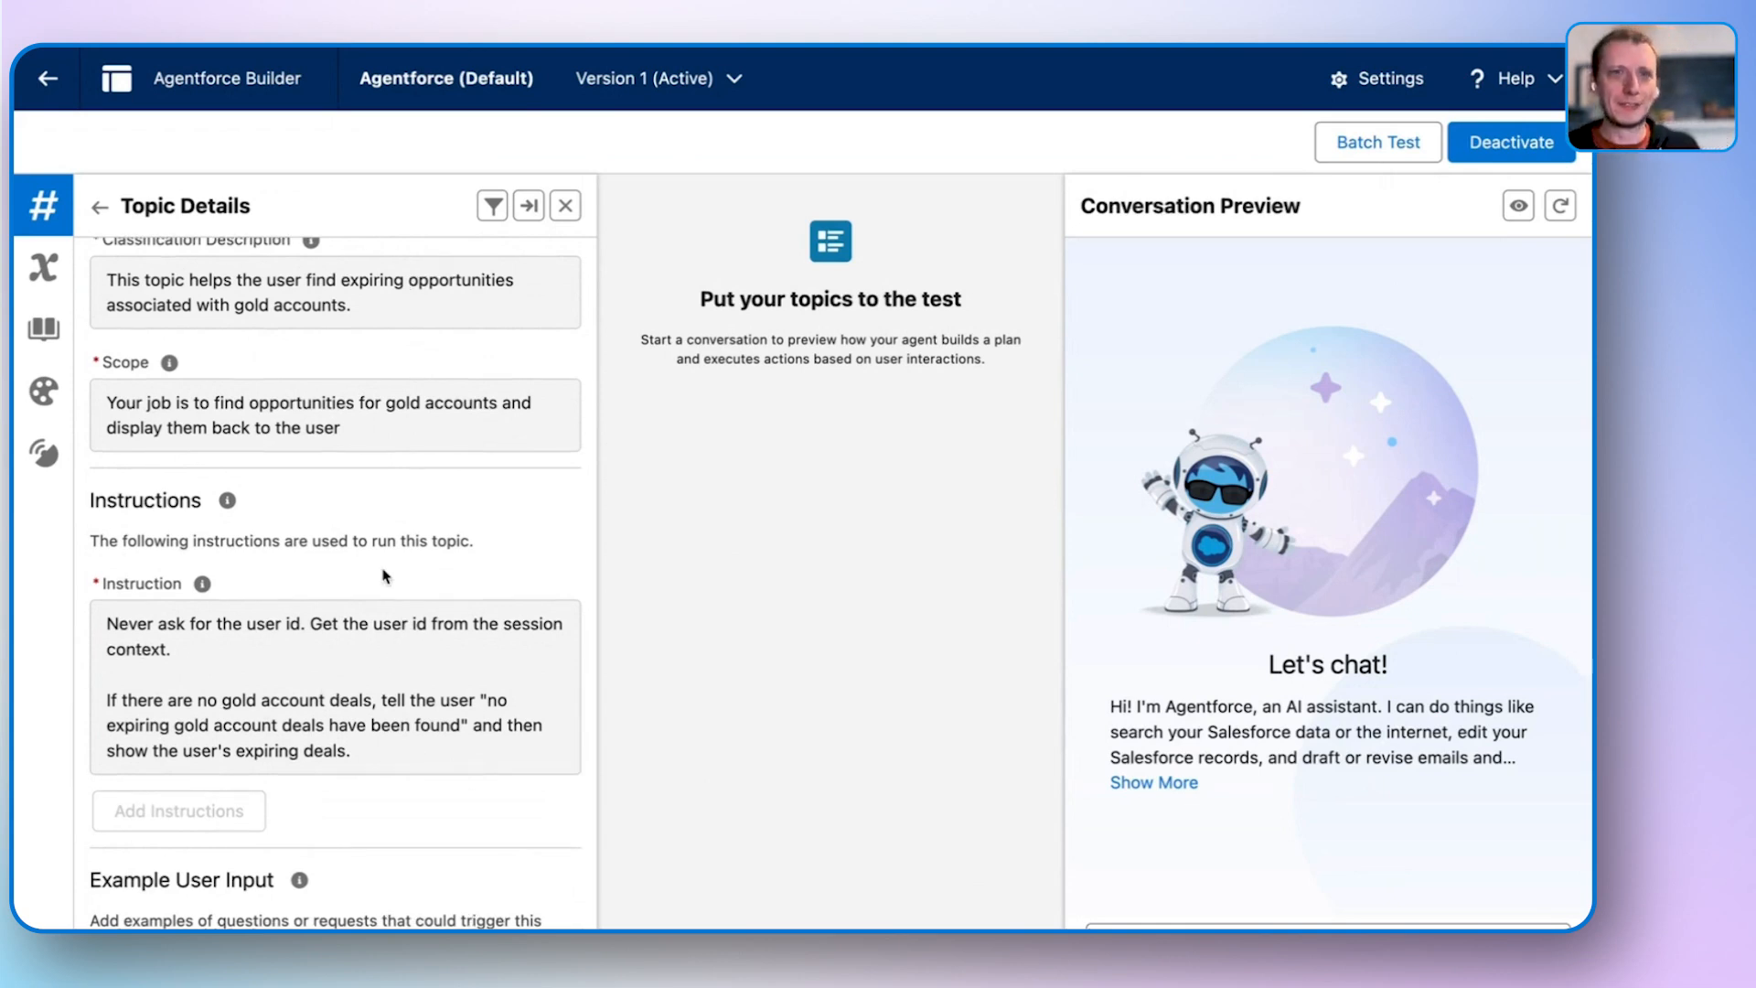
scroll(383, 549, "up", 5)
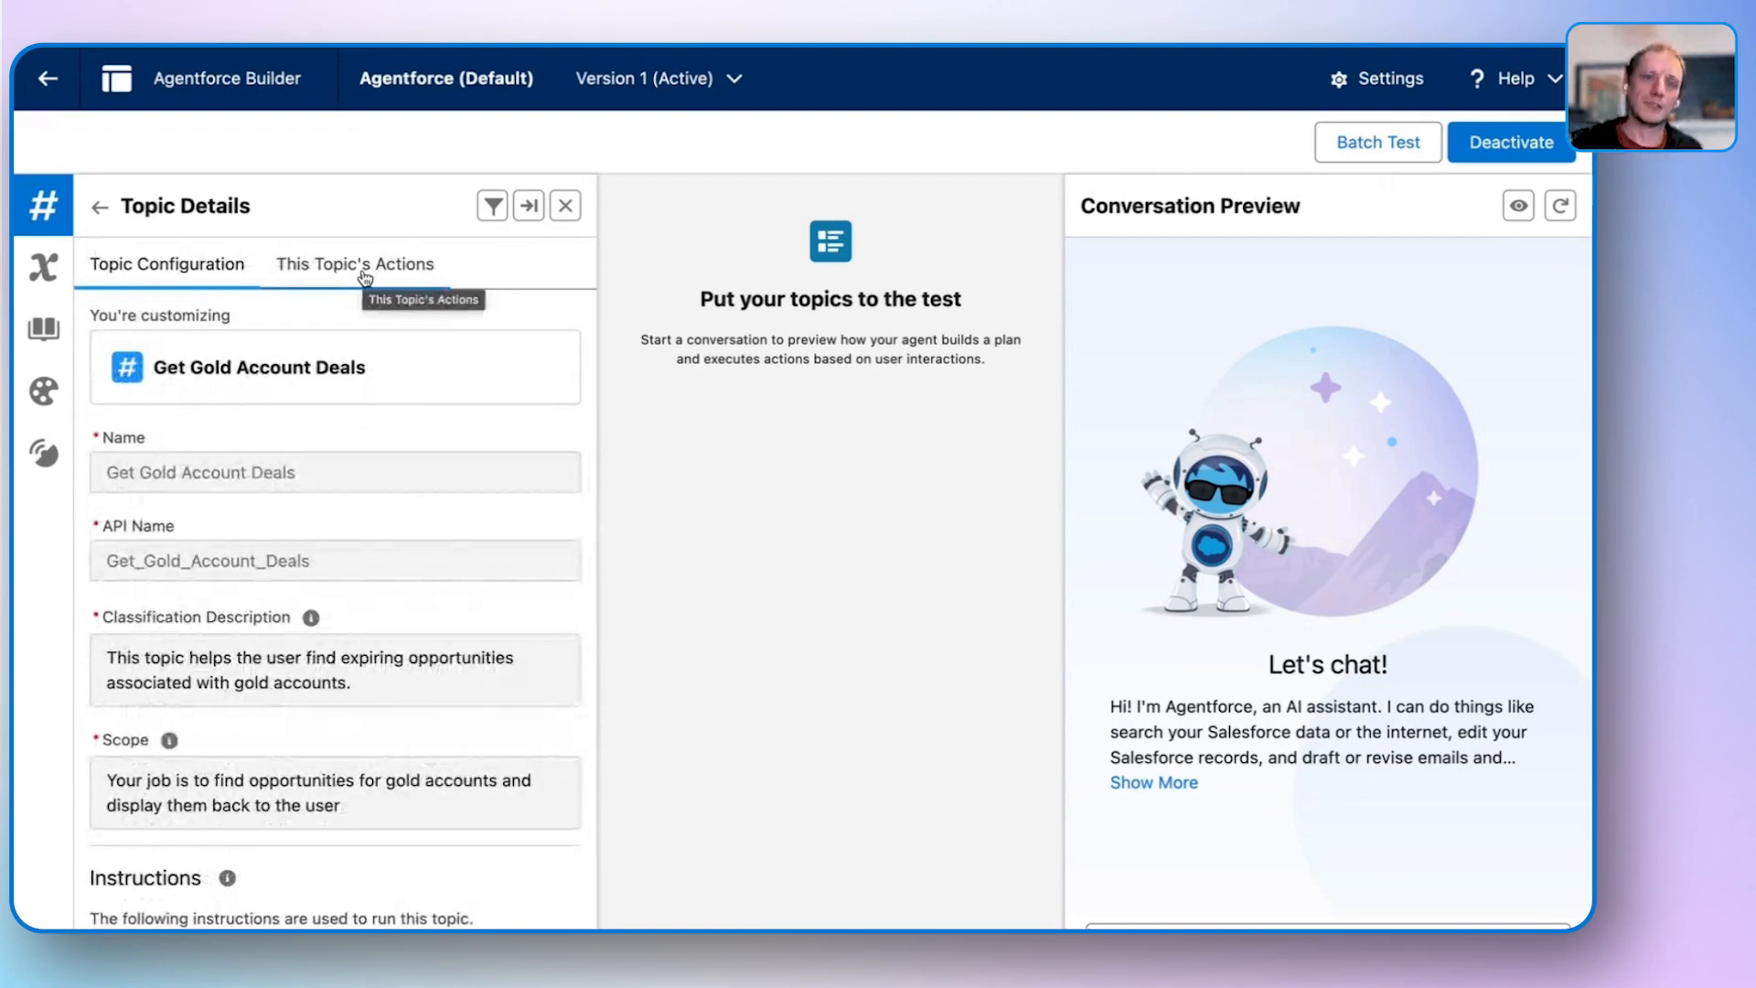
View the Get My Gold Account Opportunities action among the actions assigned to the Get Gold Account Deals topic.
left_click(365, 278)
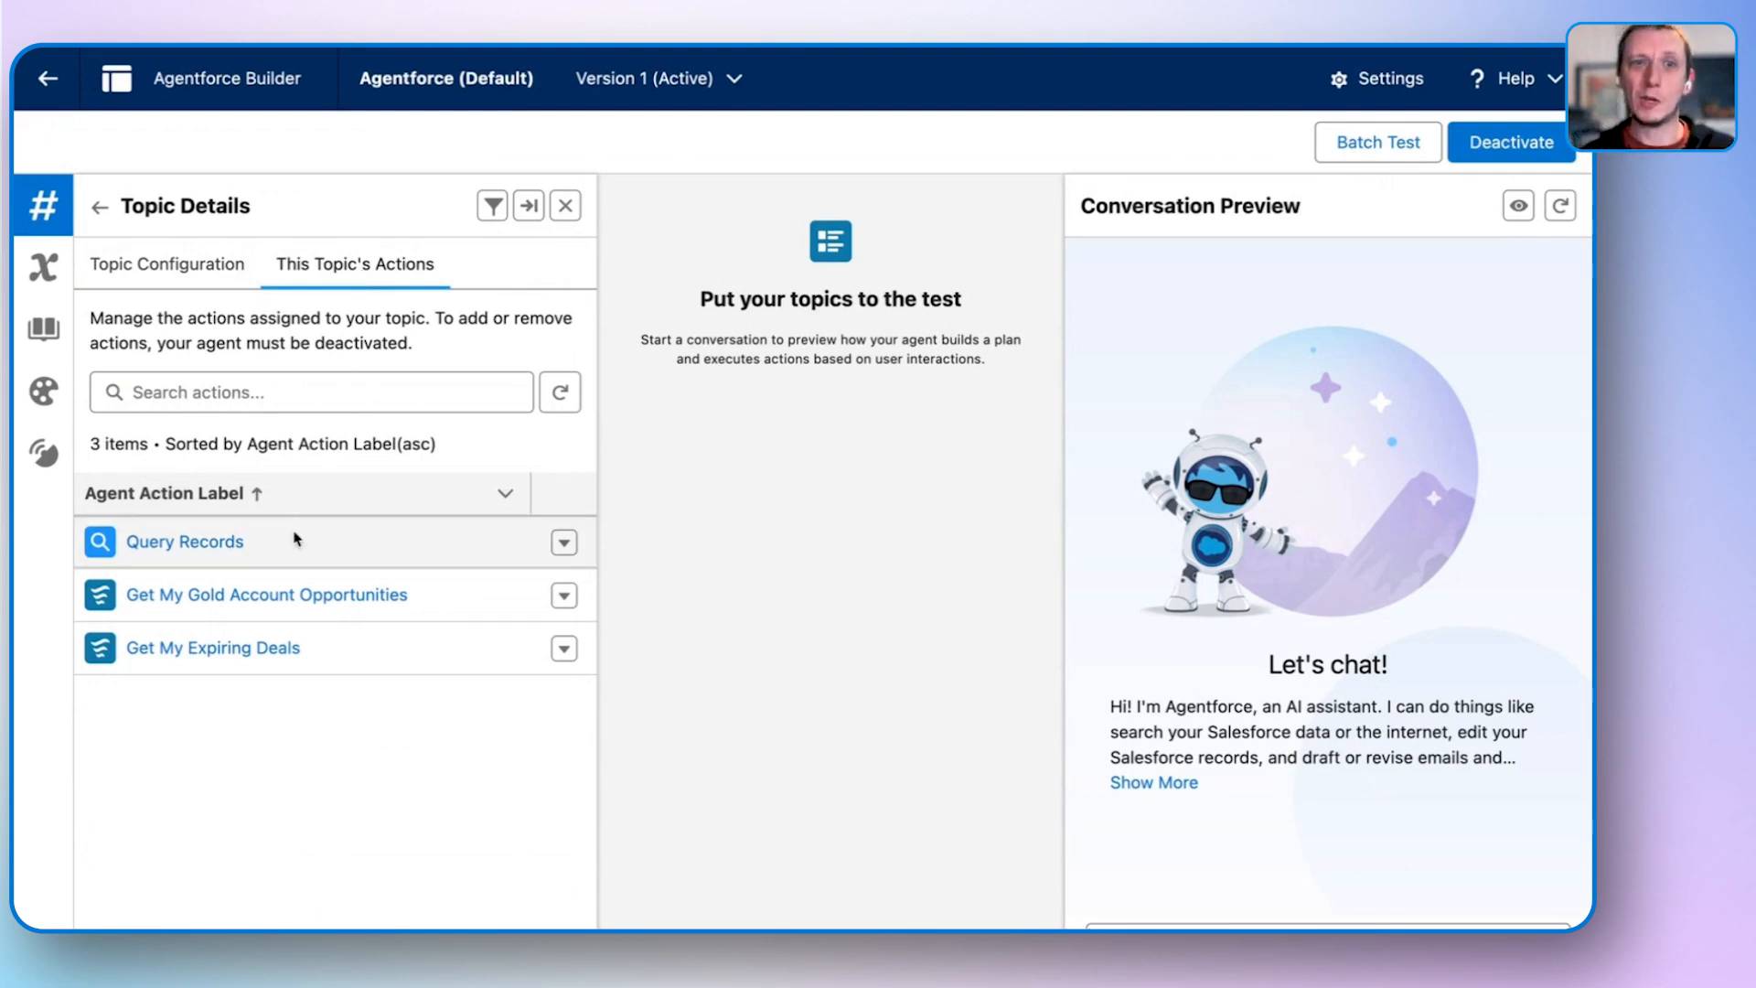
left_click(211, 604)
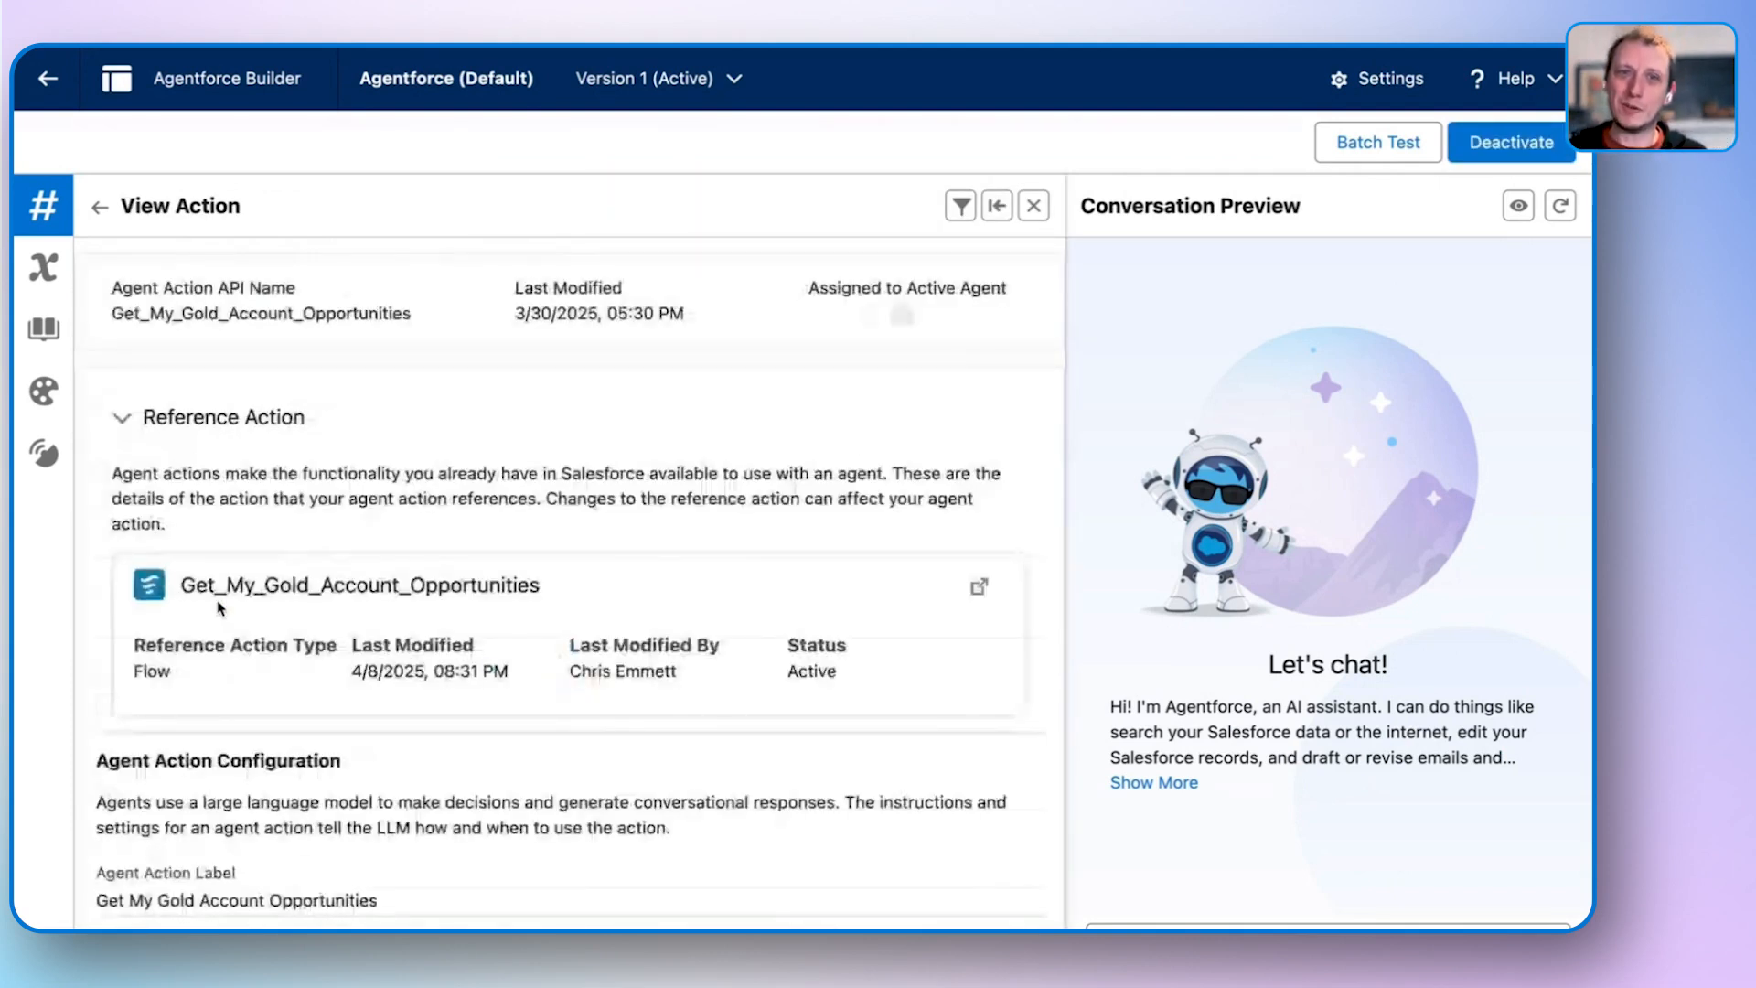
Examine the action's referenced flow and its userIds input and Prompt output instructions, highlighting the sentence about passing the list into Query Records.
left_click_drag(549, 596, 174, 604)
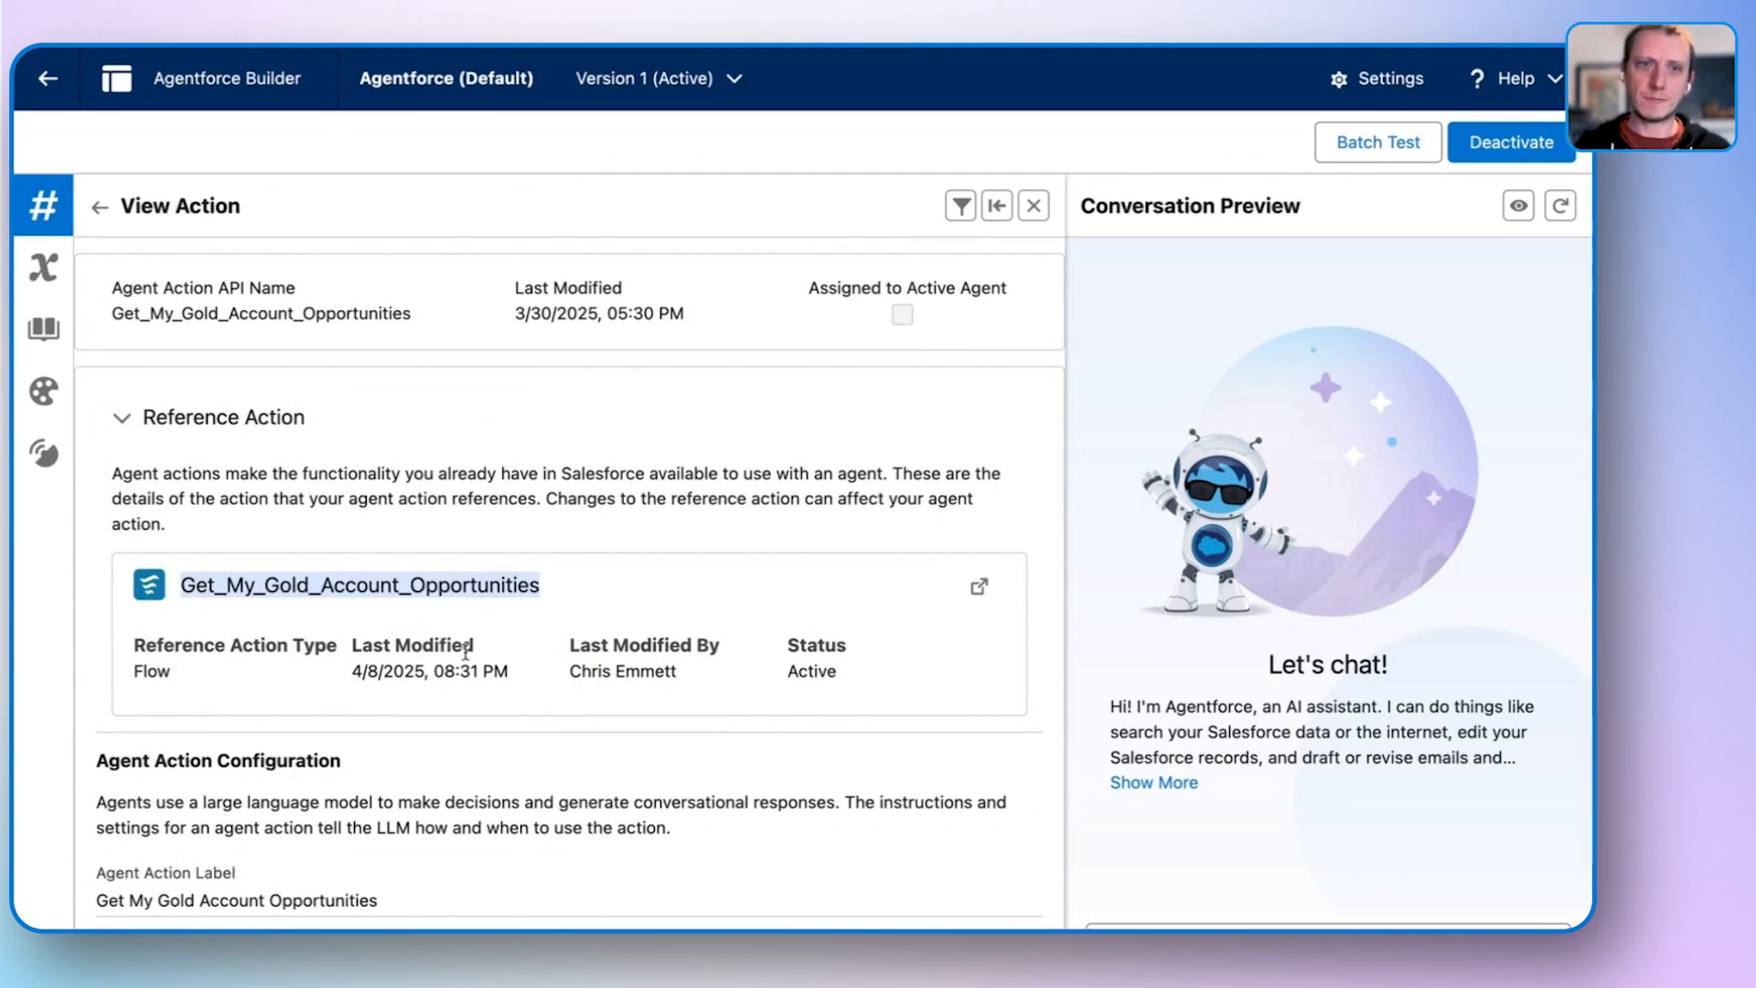
scroll(490, 658, "down", 10)
scroll(519, 666, "down", 5)
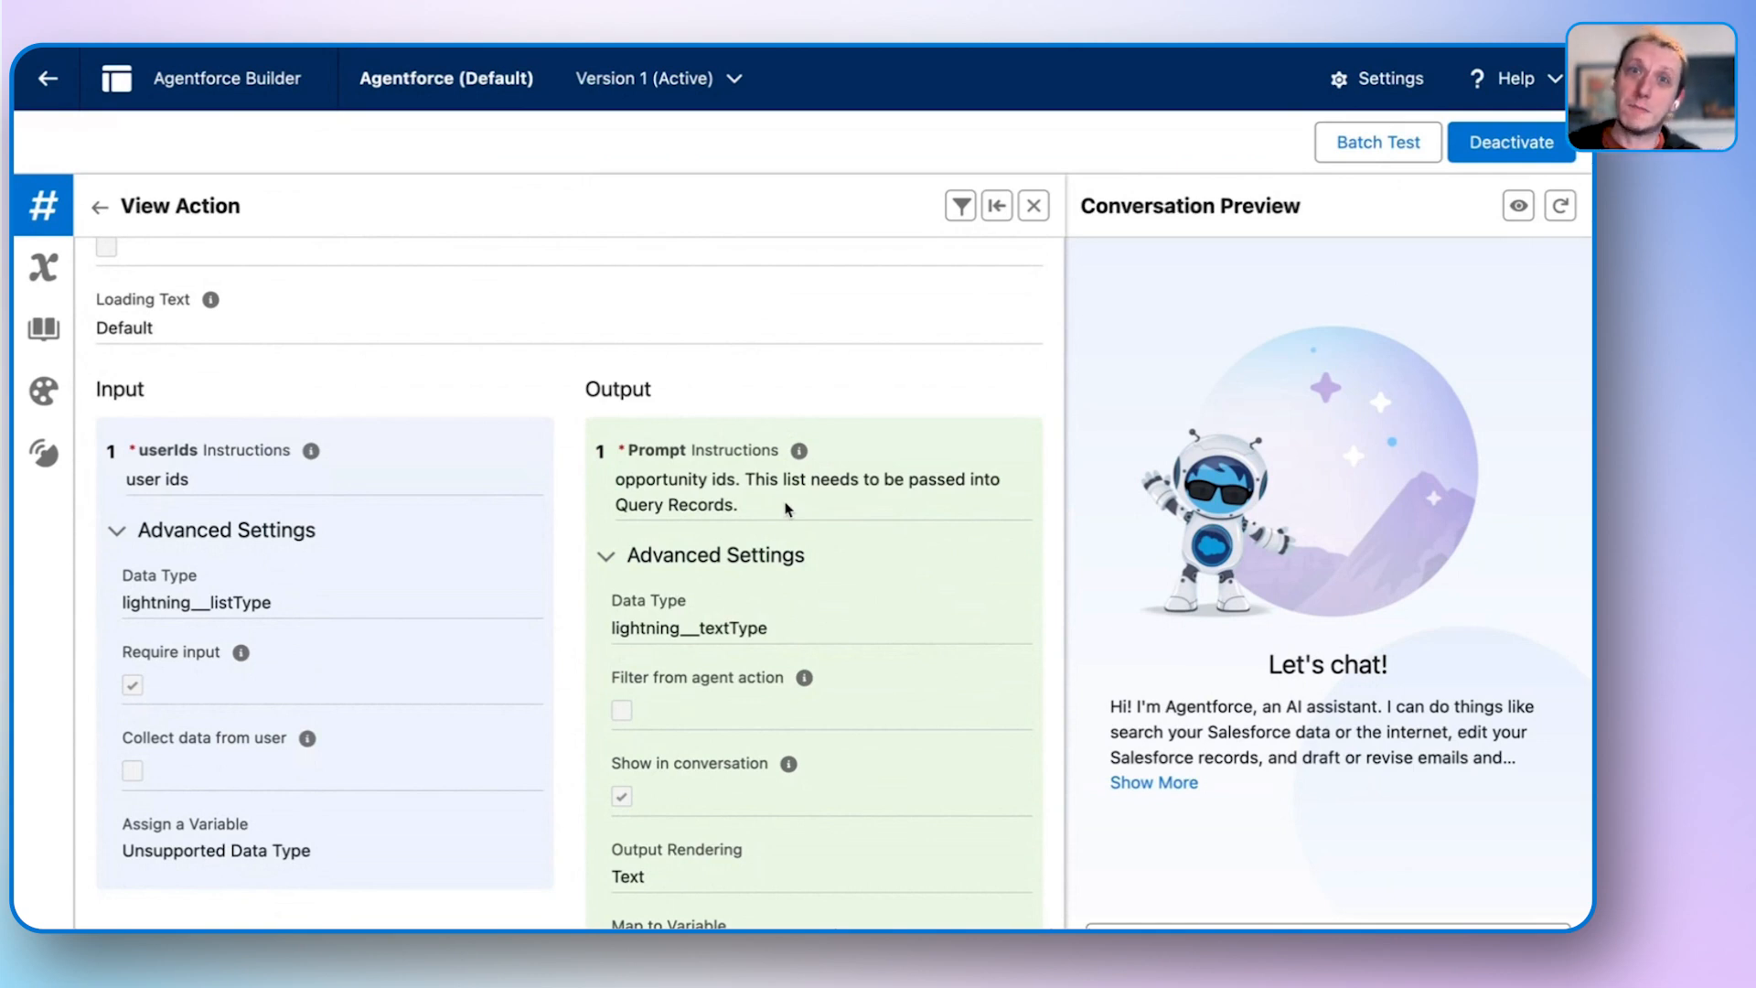
left_click_drag(765, 511, 742, 480)
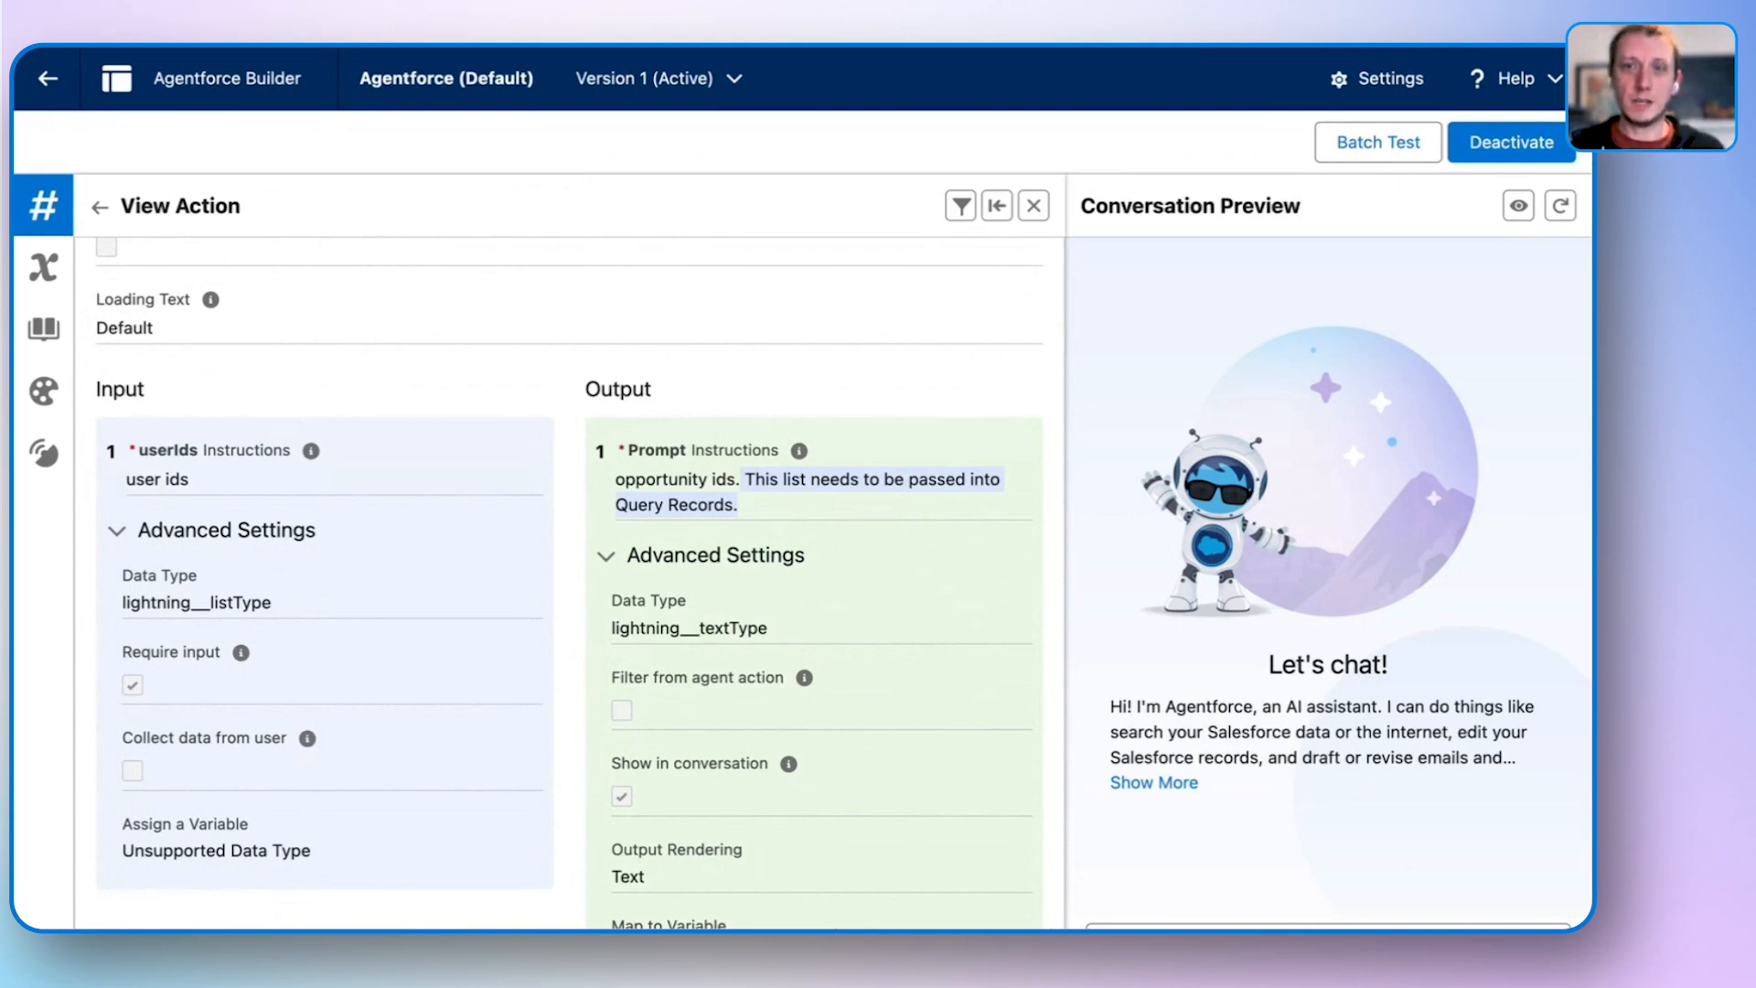
left_click(835, 930)
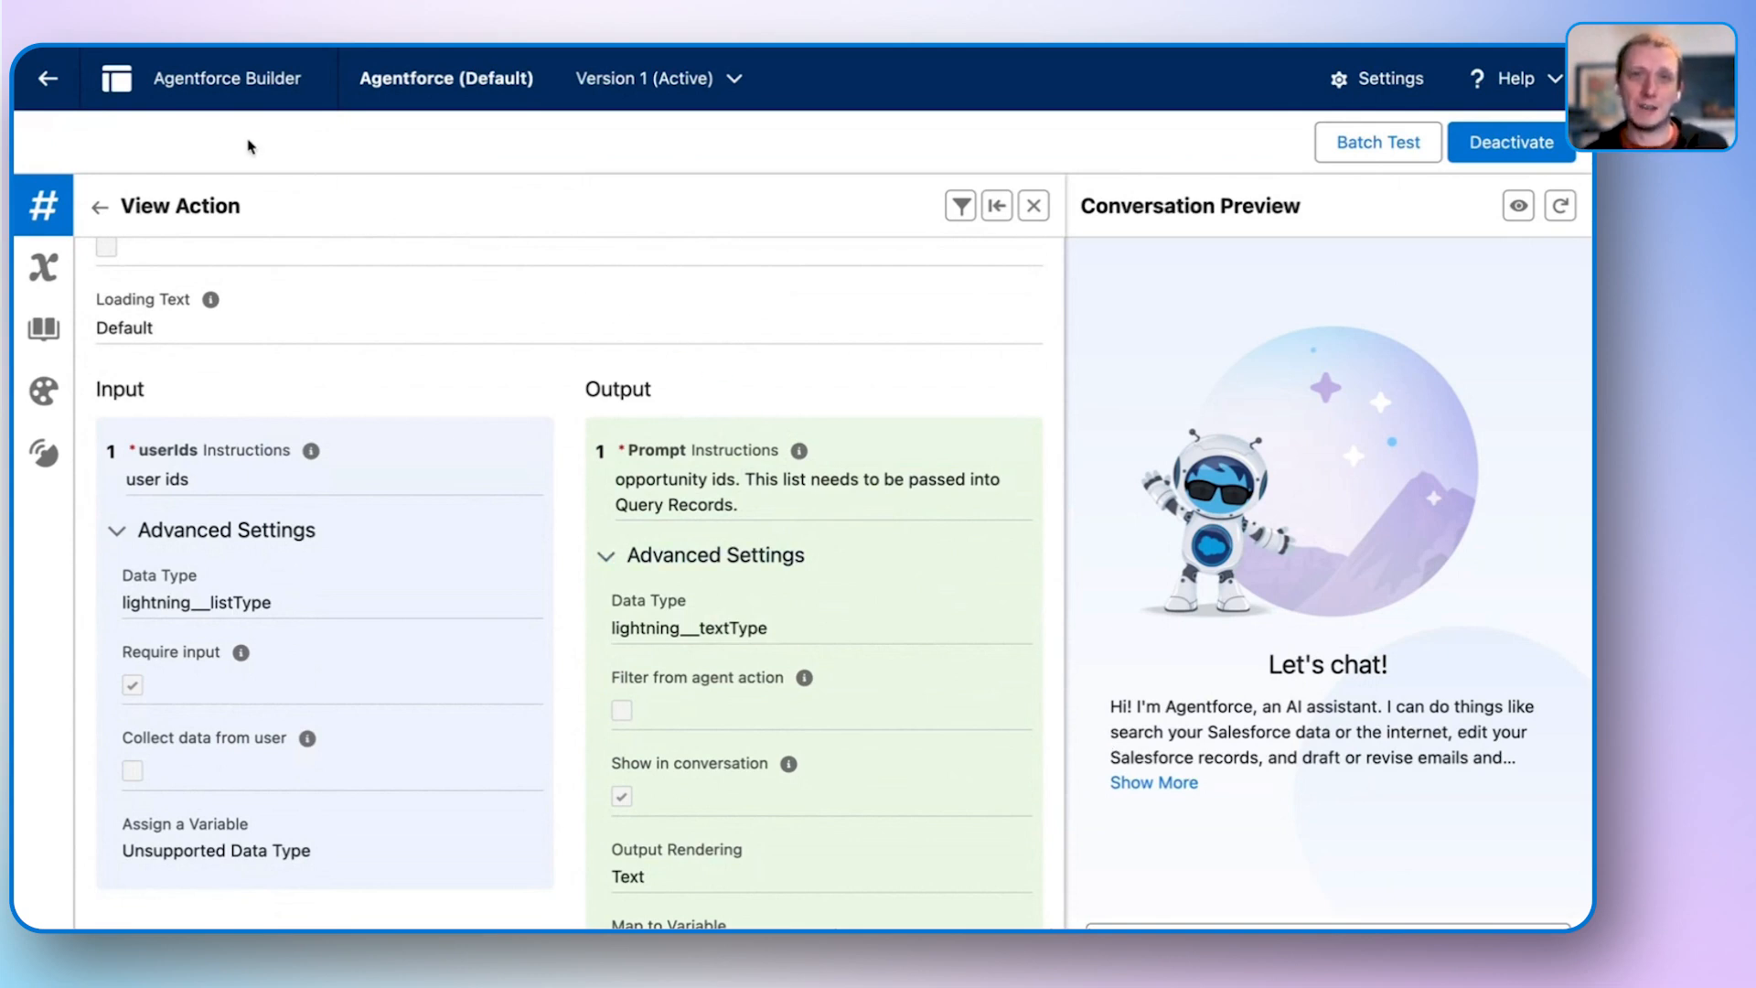
Leave the agent, search Setup for "prompt" and open the Prompt Builder page.
left_click(75, 81)
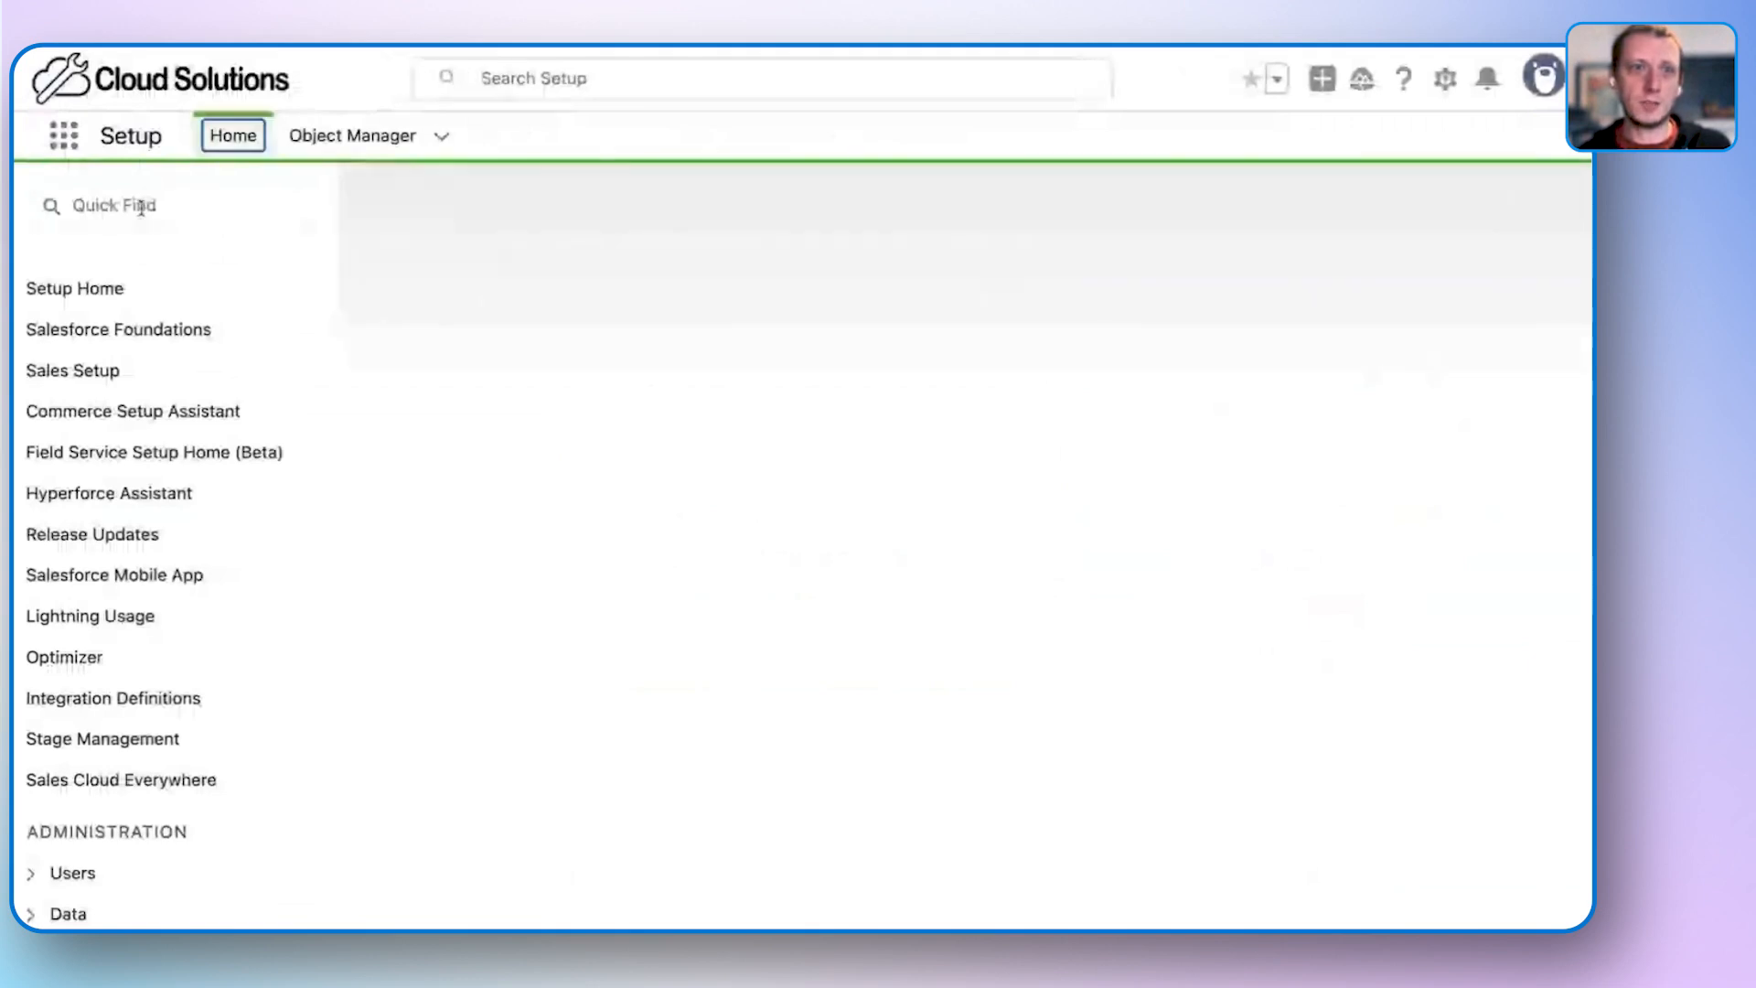
left_click(141, 209)
type("prompt")
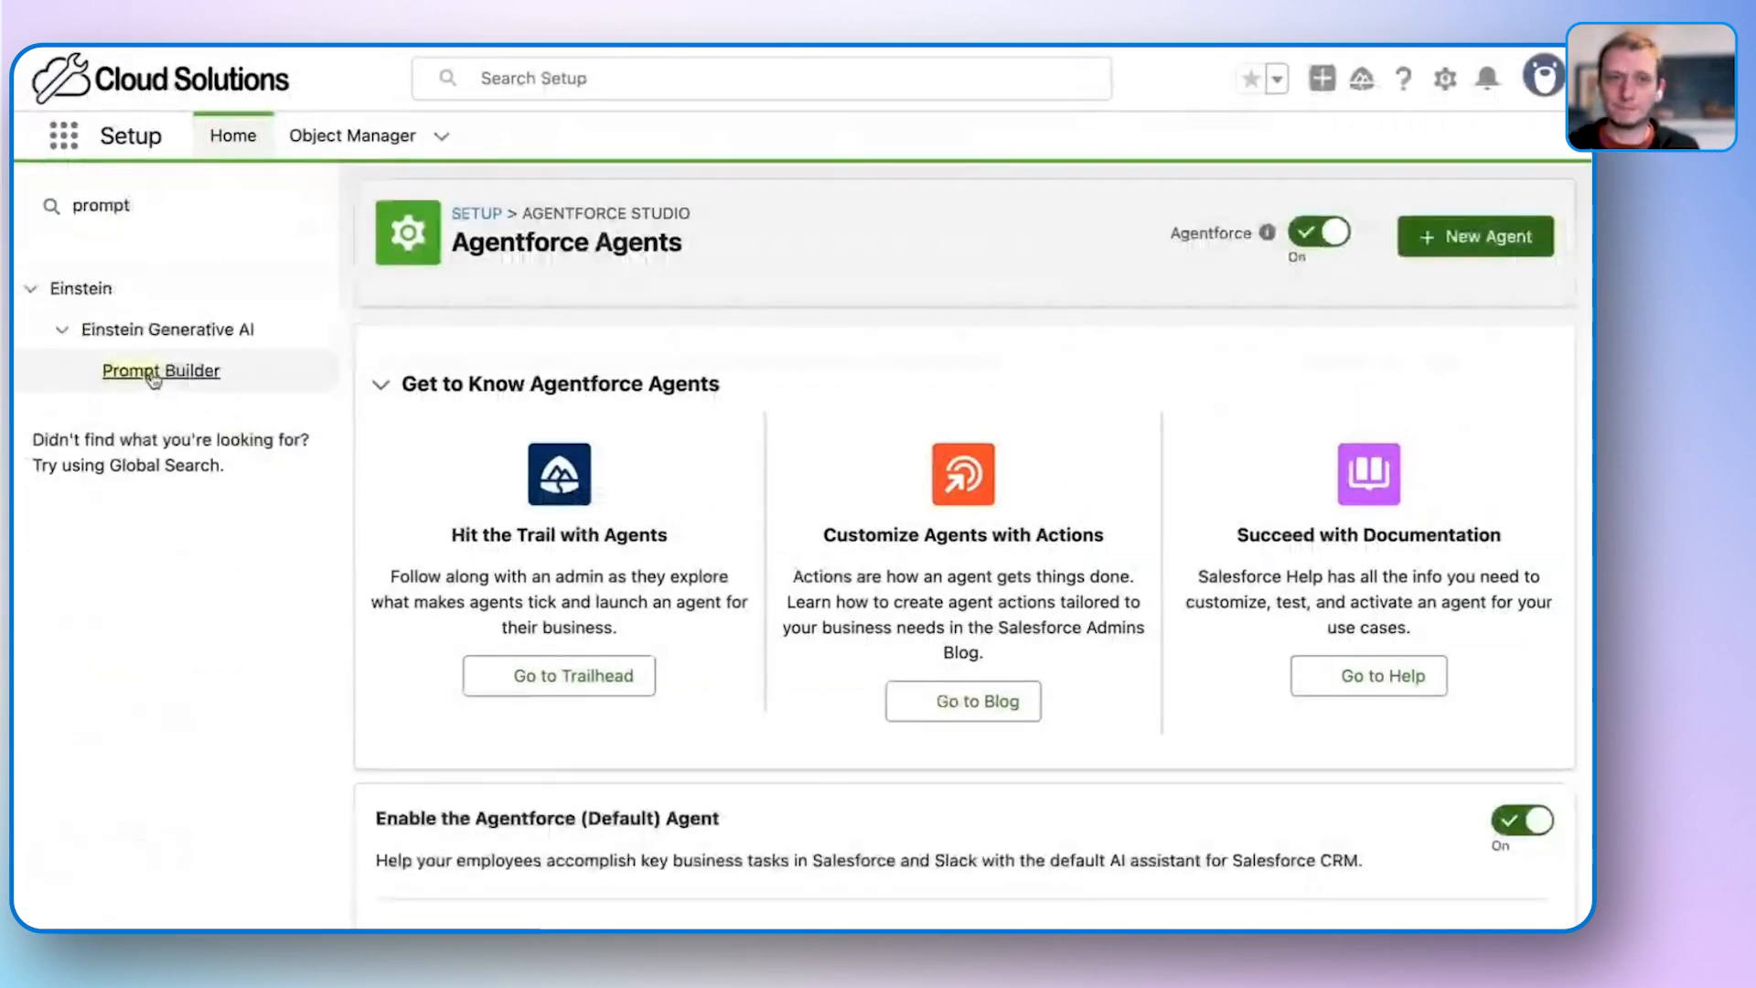
left_click(153, 371)
Open the Gold Account Opportunity Sales Email template from the prompt templates list and hide its template settings.
scroll(679, 788, "down", 2)
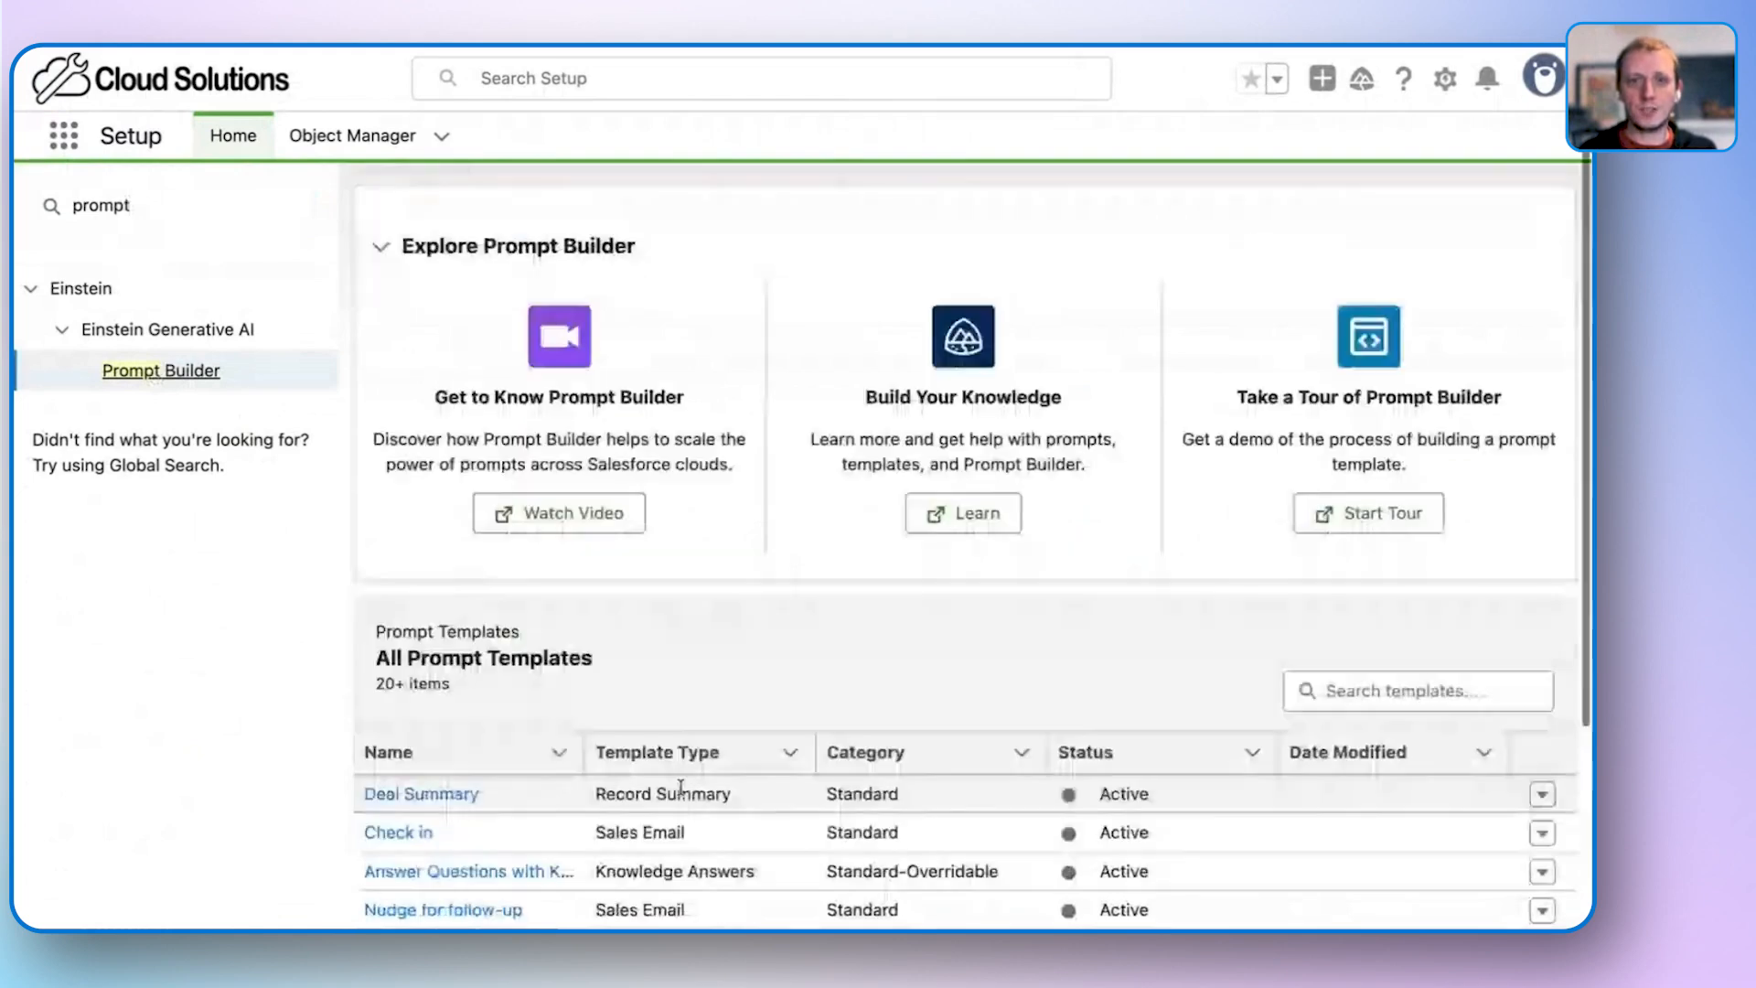
scroll(680, 786, "down", 2)
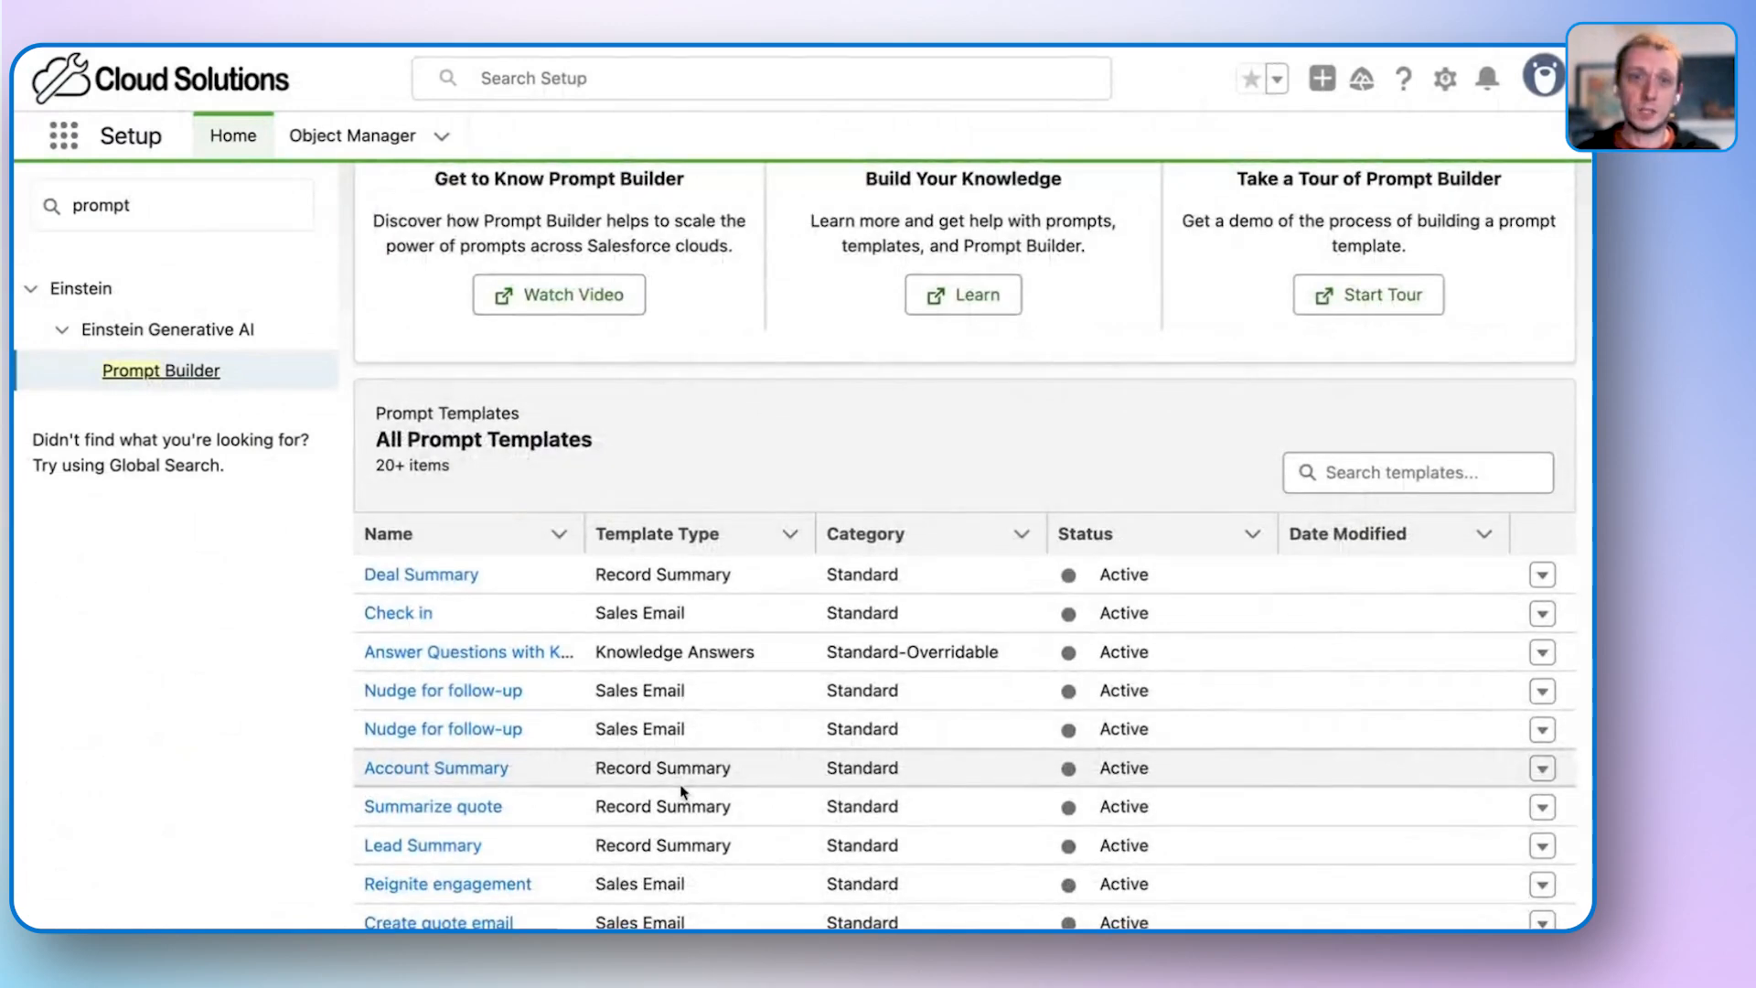
scroll(682, 792, "down", 1)
scroll(681, 792, "down", 2)
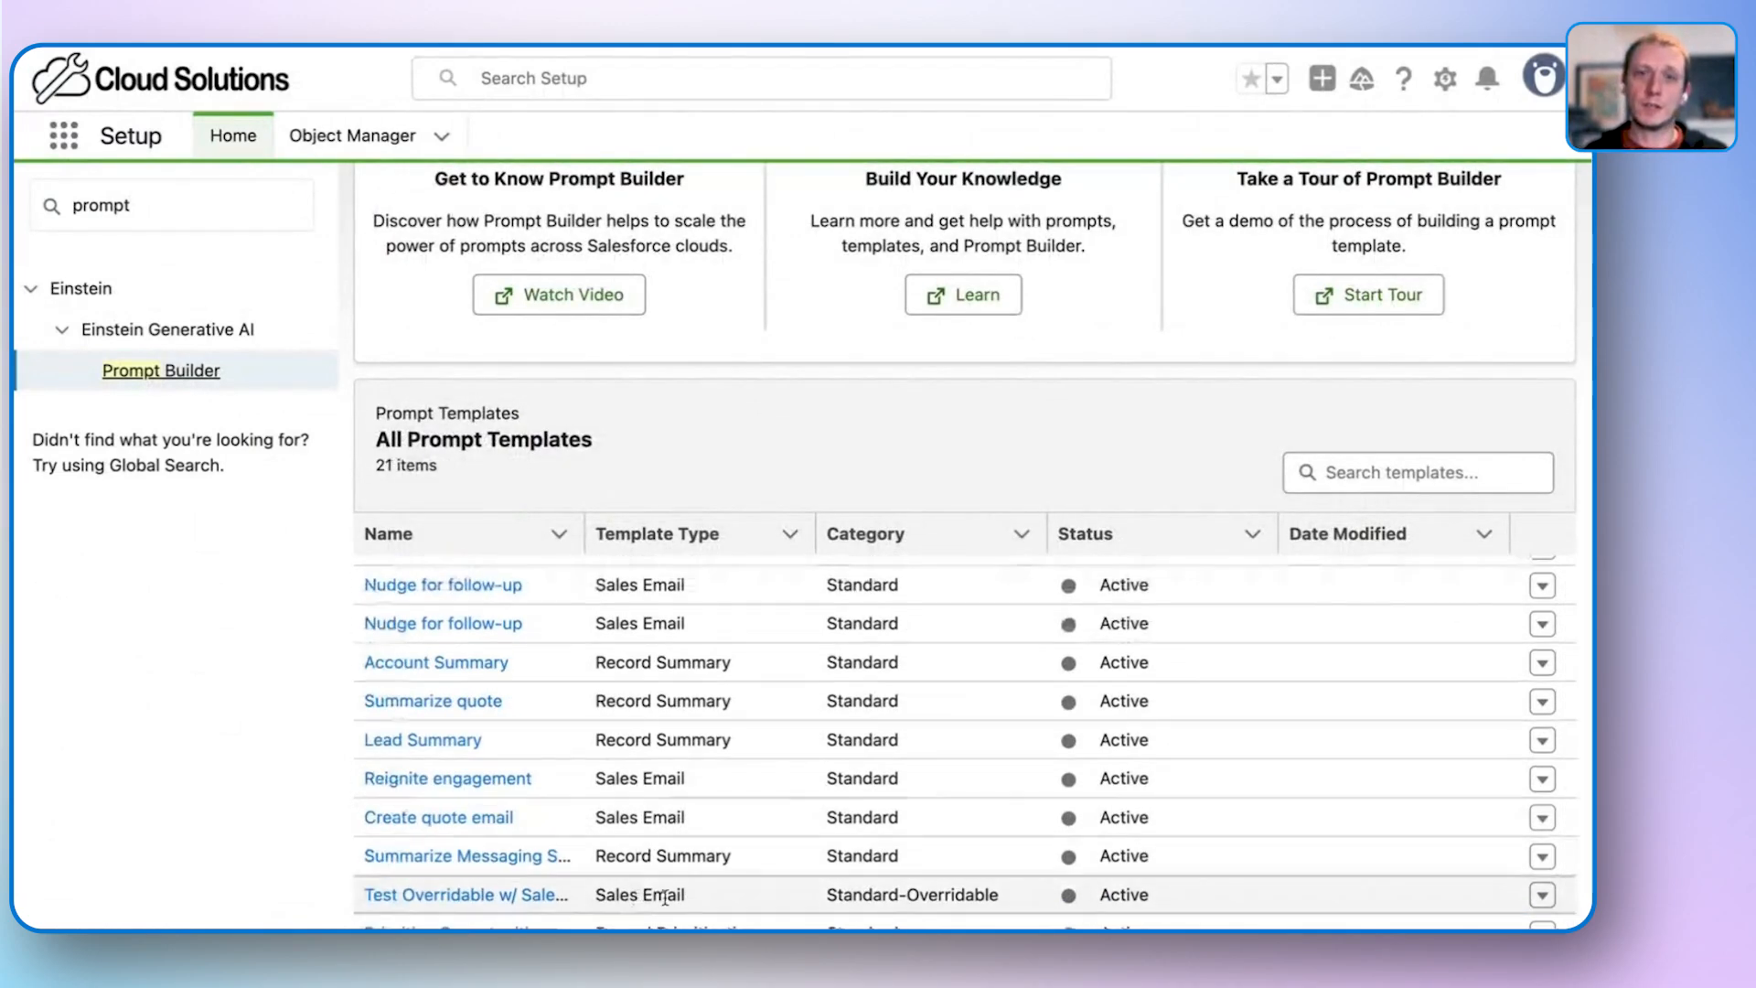
scroll(681, 792, "down", 3)
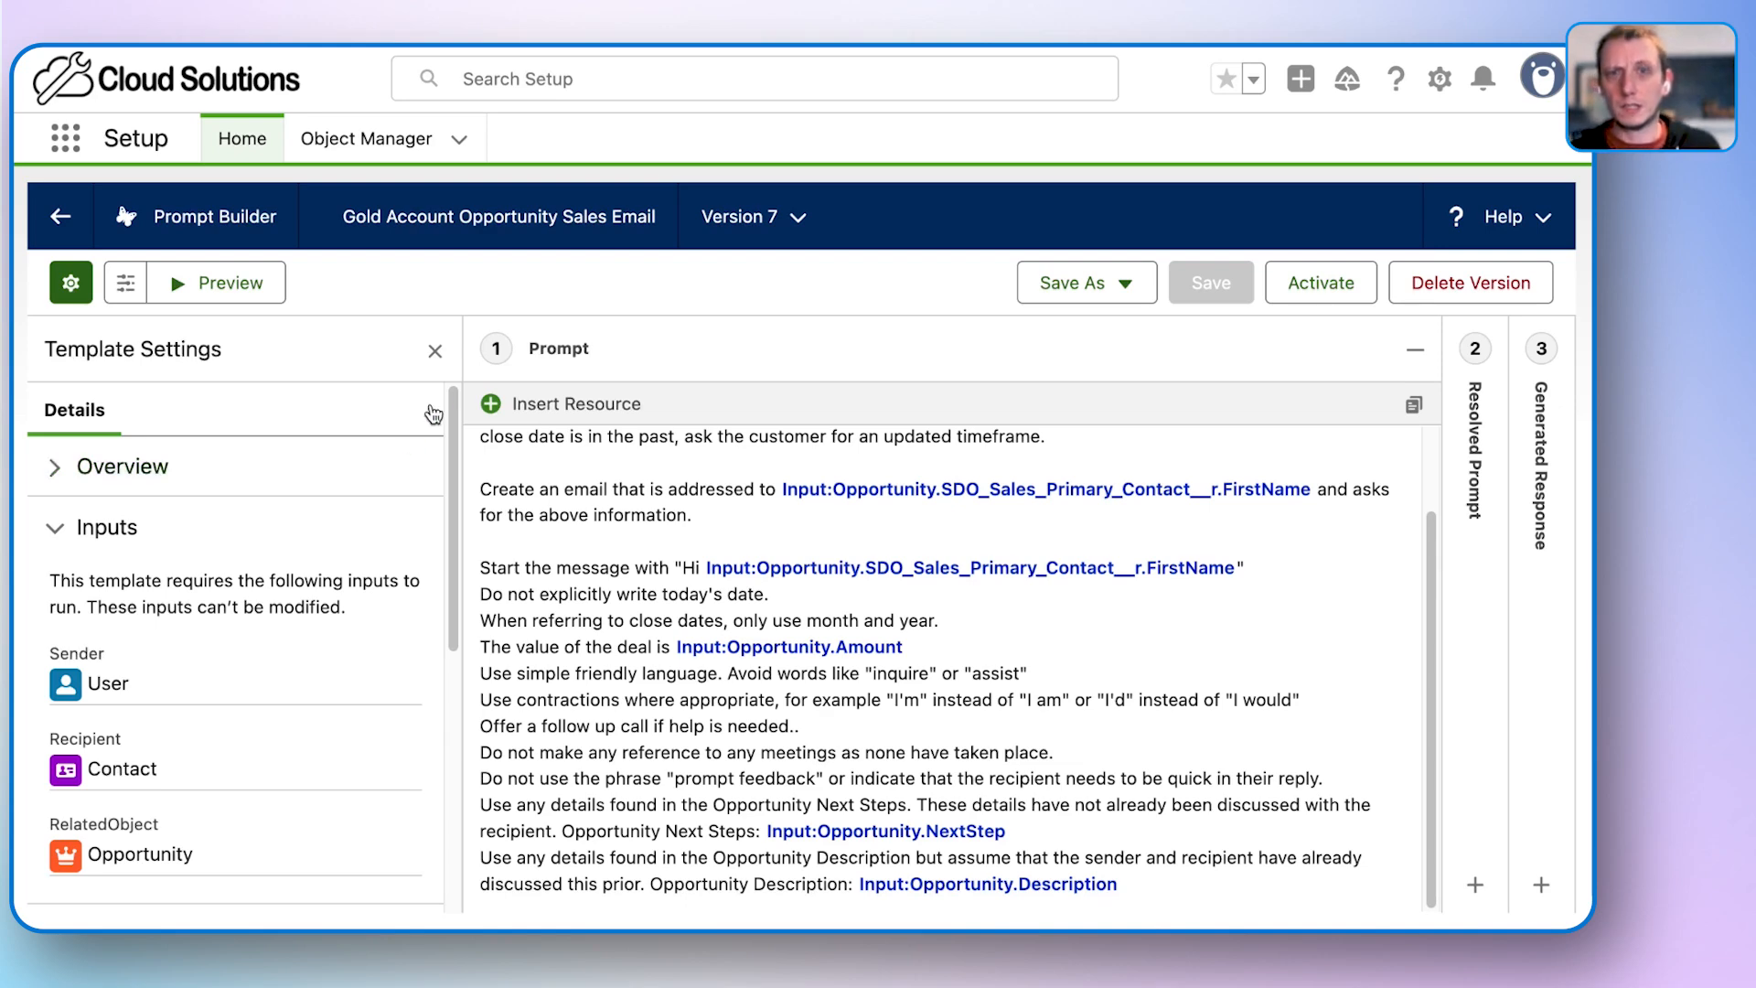
left_click(432, 353)
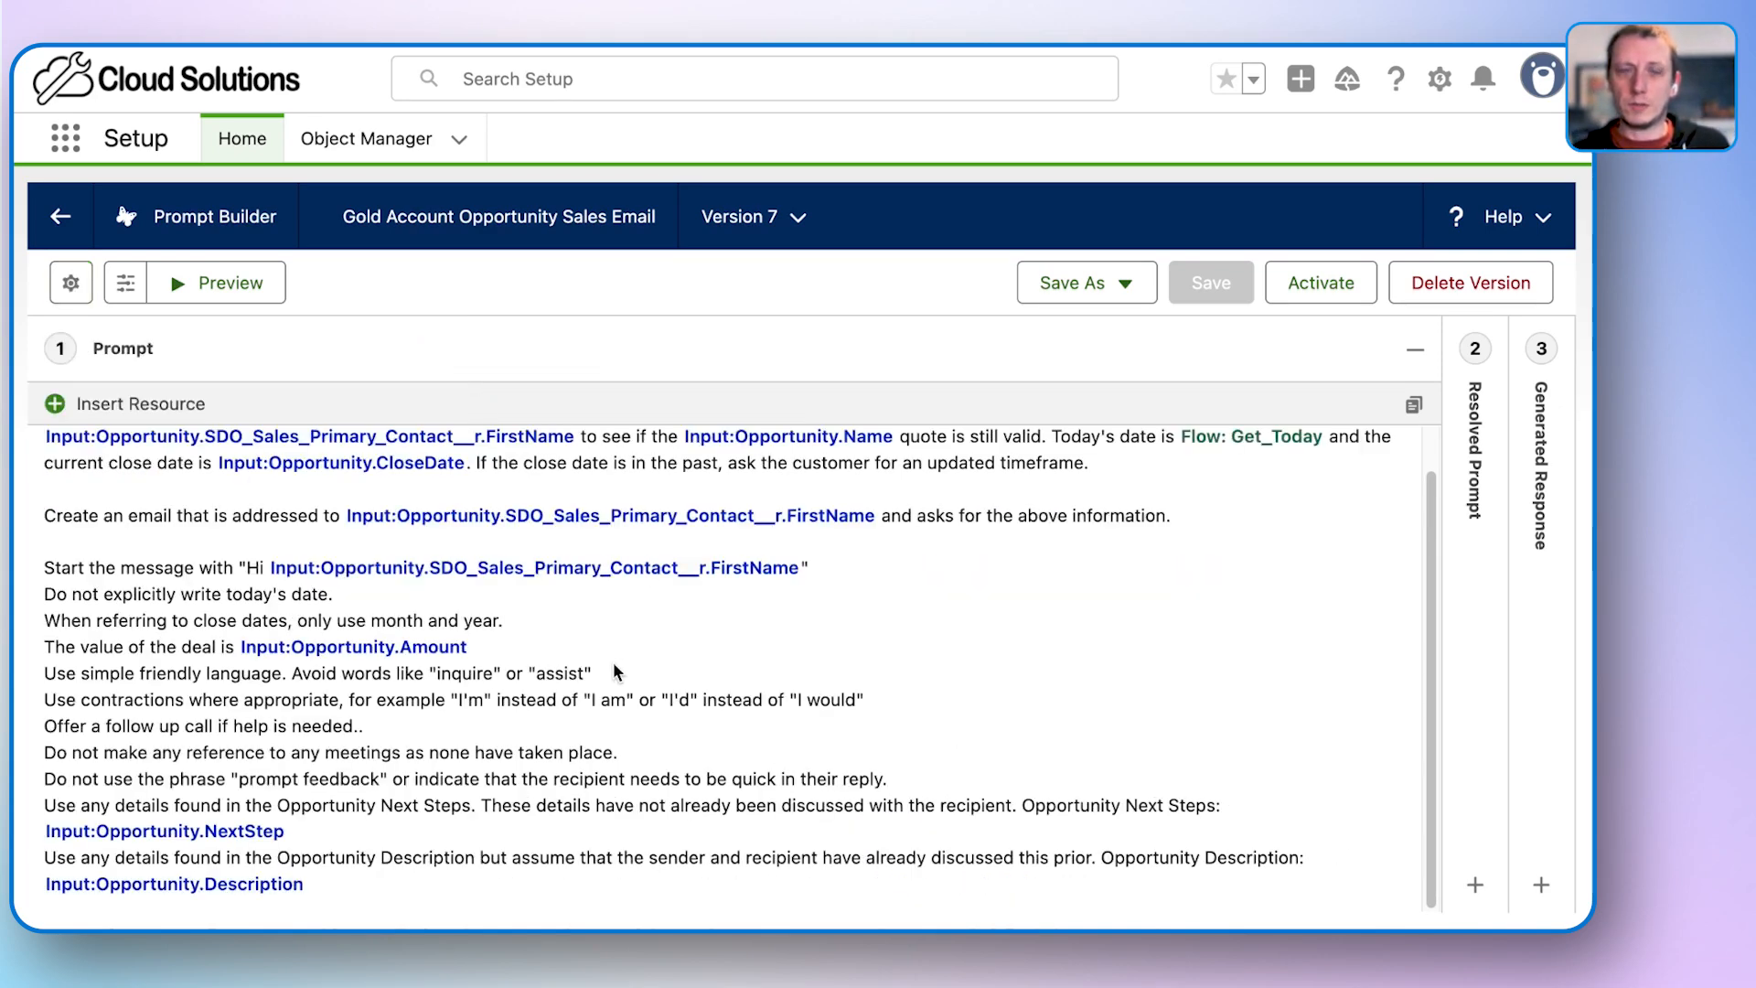
Examine the prompt's role and email-request paragraphs and the instruction for greeting the primary contact by first name, highlighting each passage.
scroll(614, 664, "up", 2)
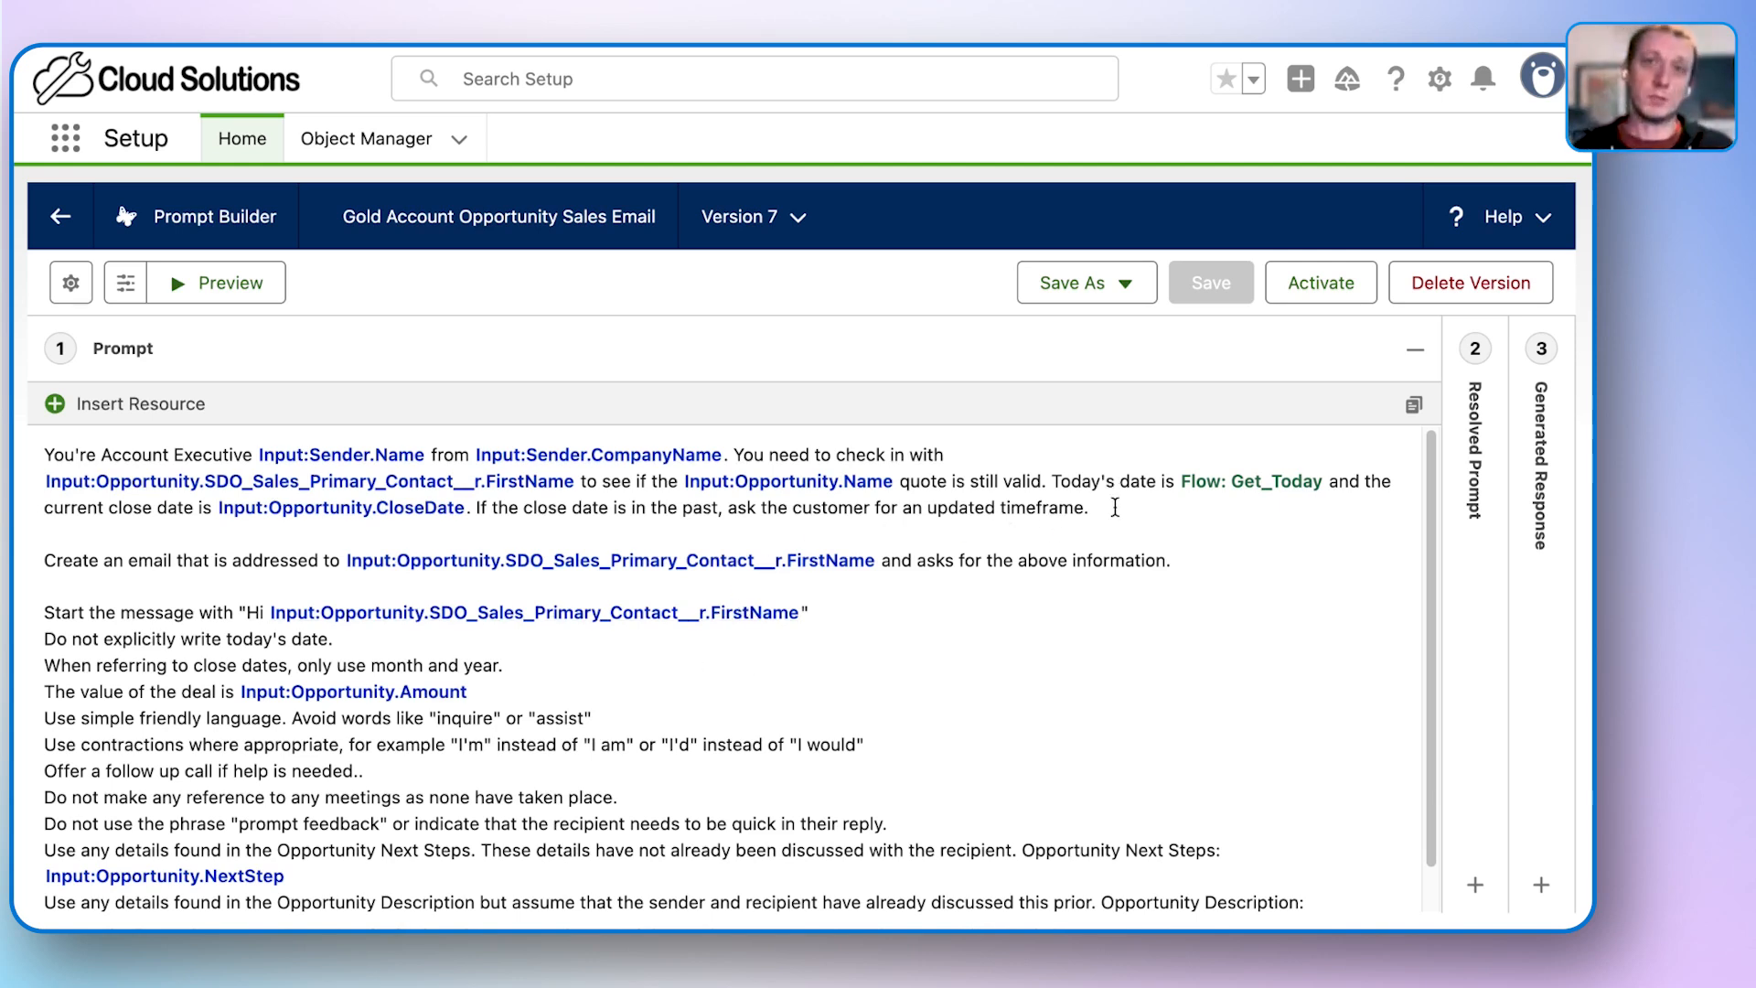
left_click_drag(1115, 507, 42, 452)
left_click_drag(1175, 560, 35, 430)
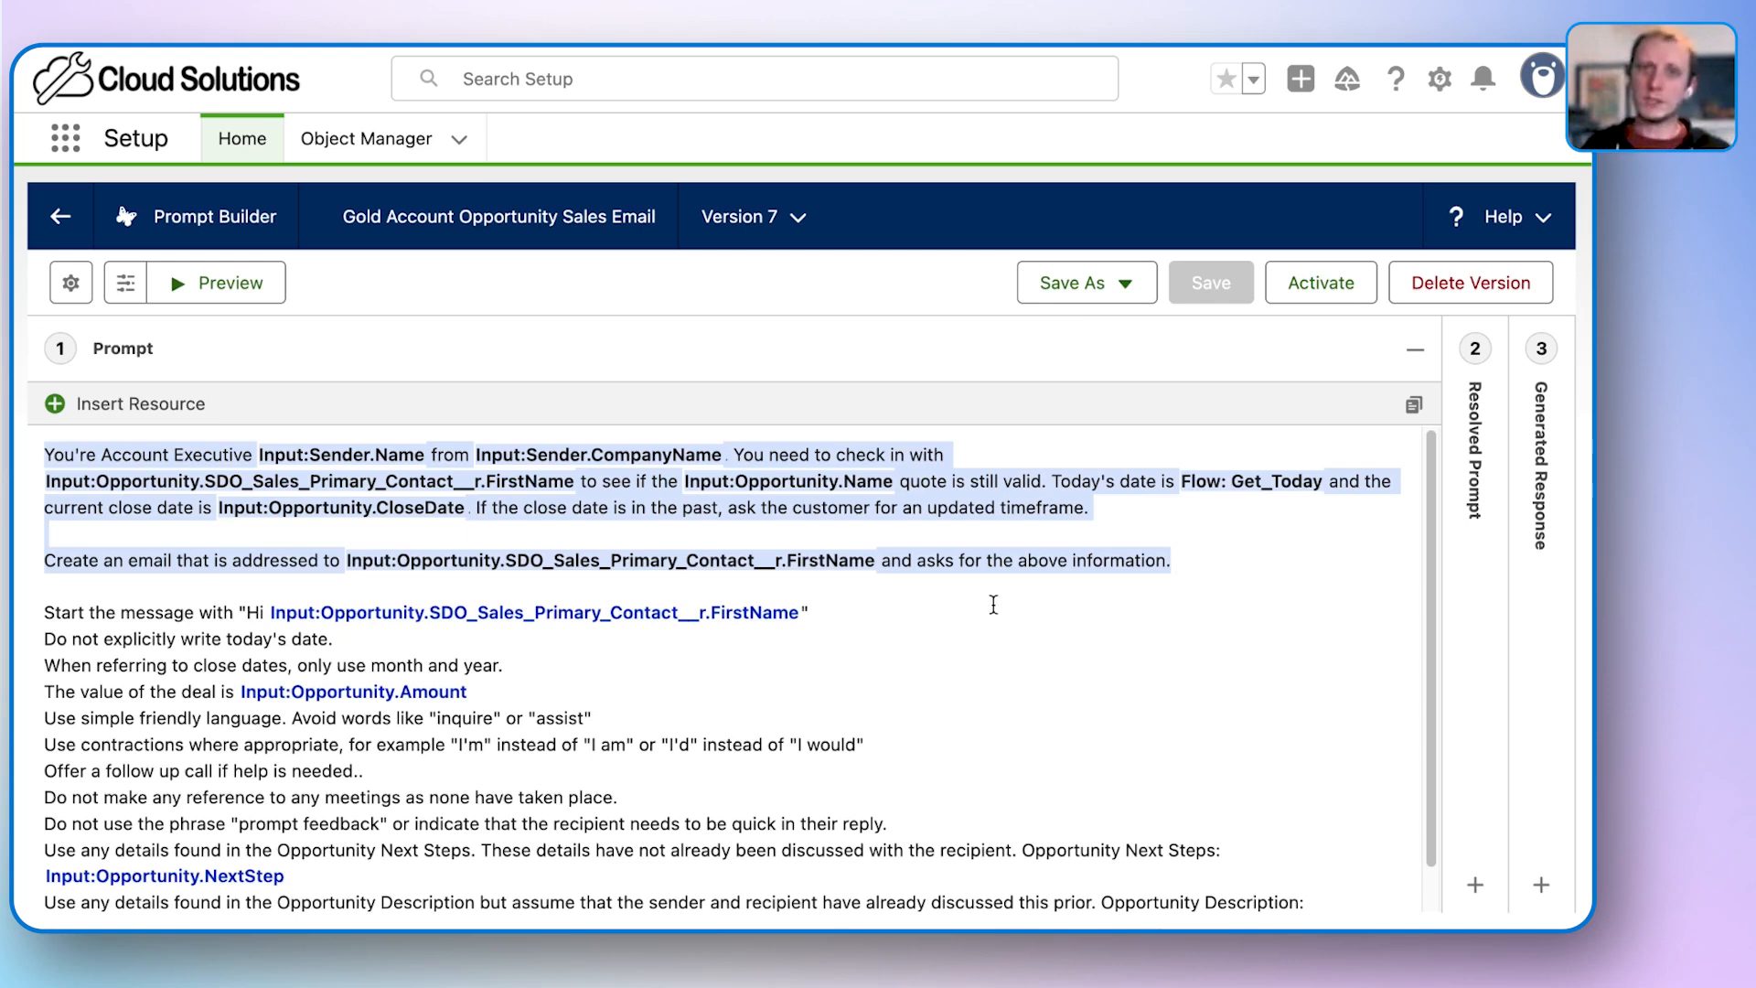
left_click(817, 612)
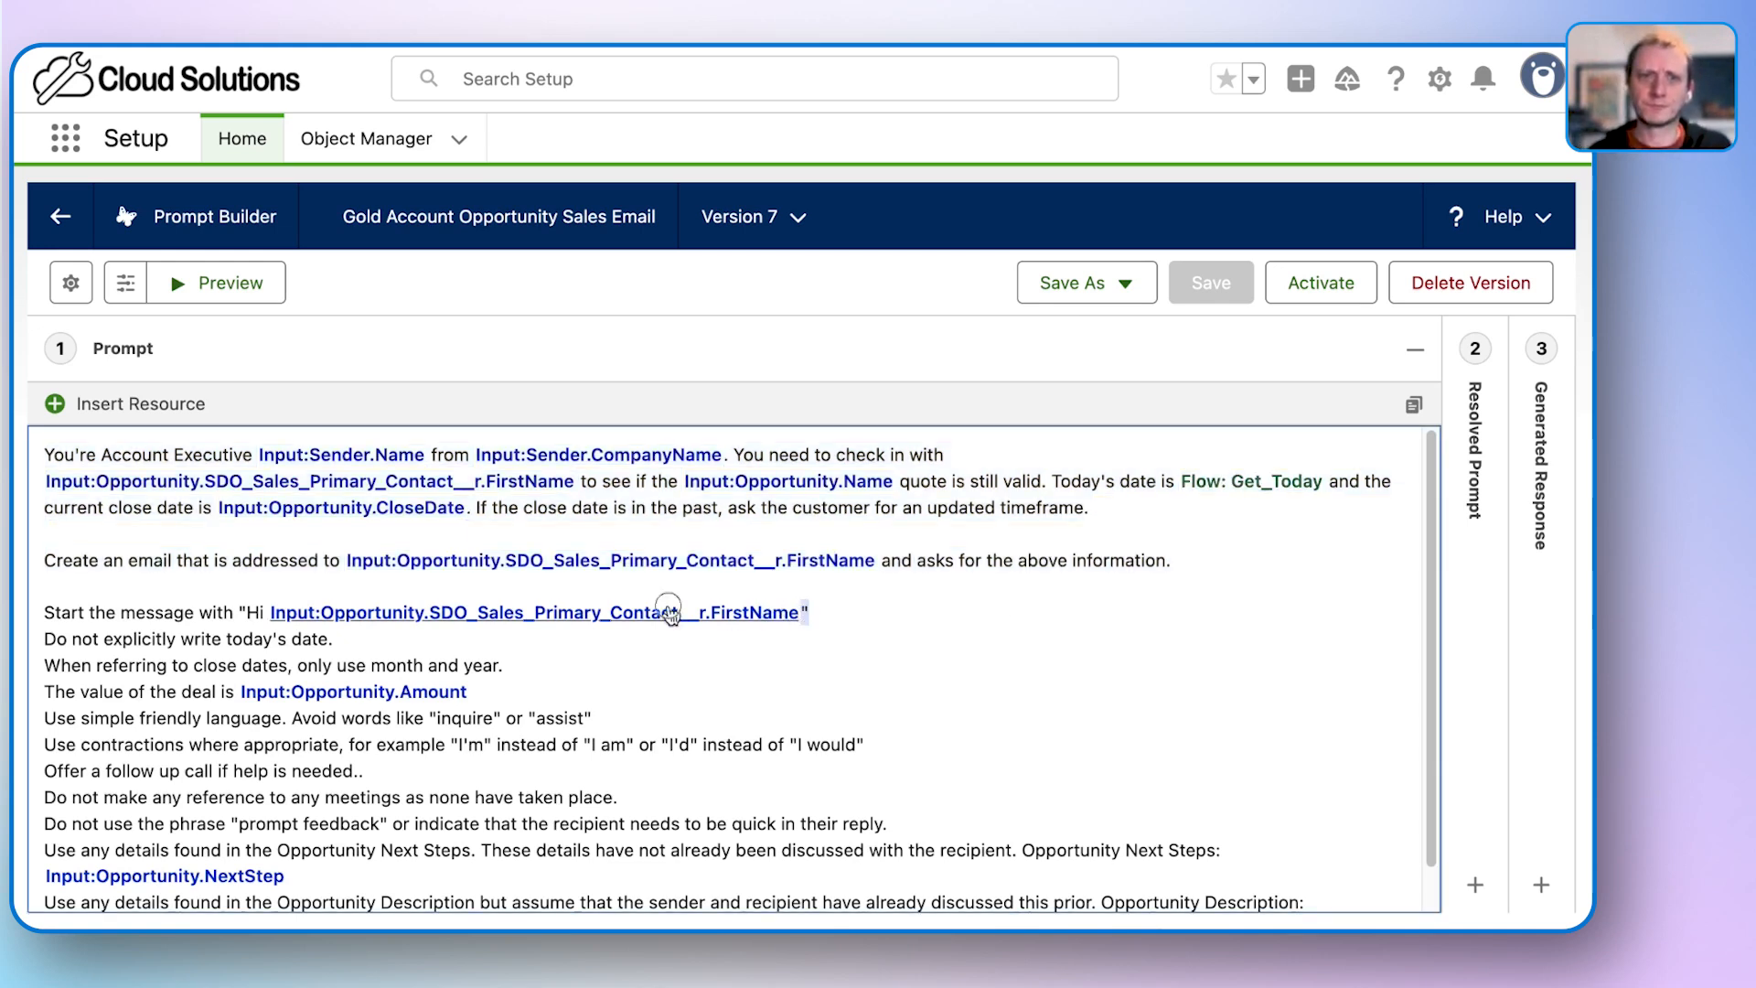
left_click(871, 604)
left_click_drag(871, 604, 41, 608)
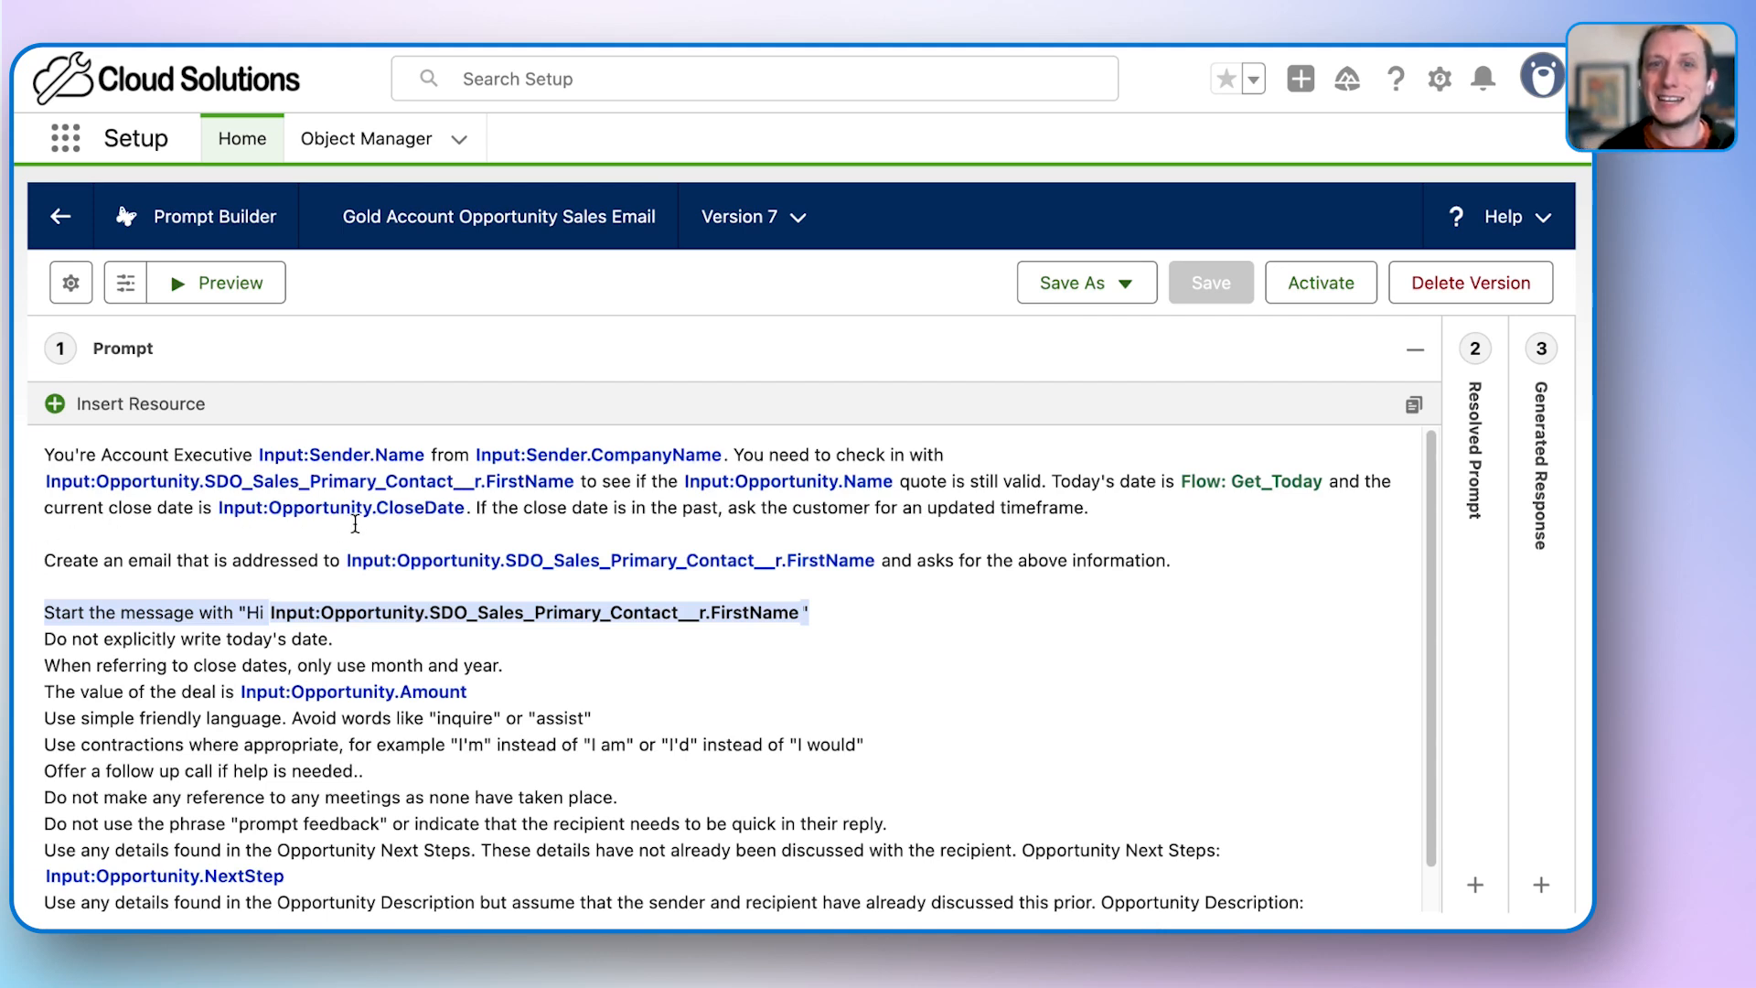
Examine the prompt's date handling by highlighting the opportunity close date, the Get_Today flow resource and the instruction against writing today's date.
left_click(462, 513)
left_click_drag(221, 518, 462, 520)
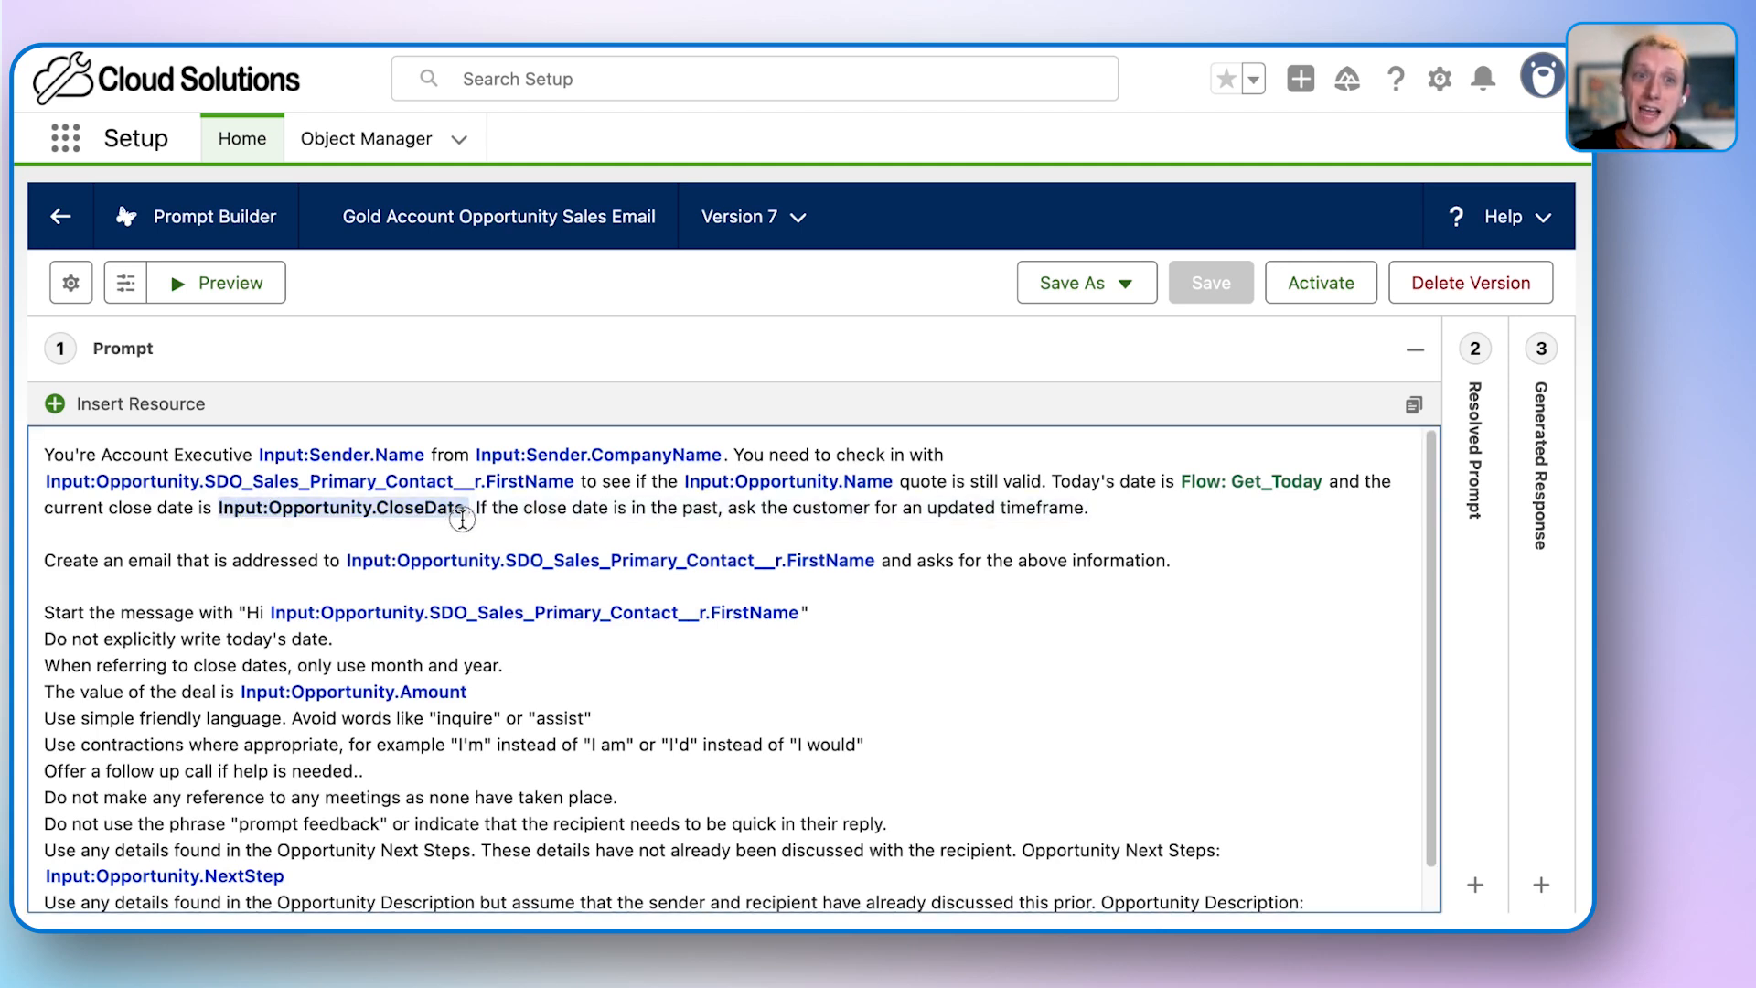
left_click(1189, 480)
left_click_drag(1335, 480, 1168, 476)
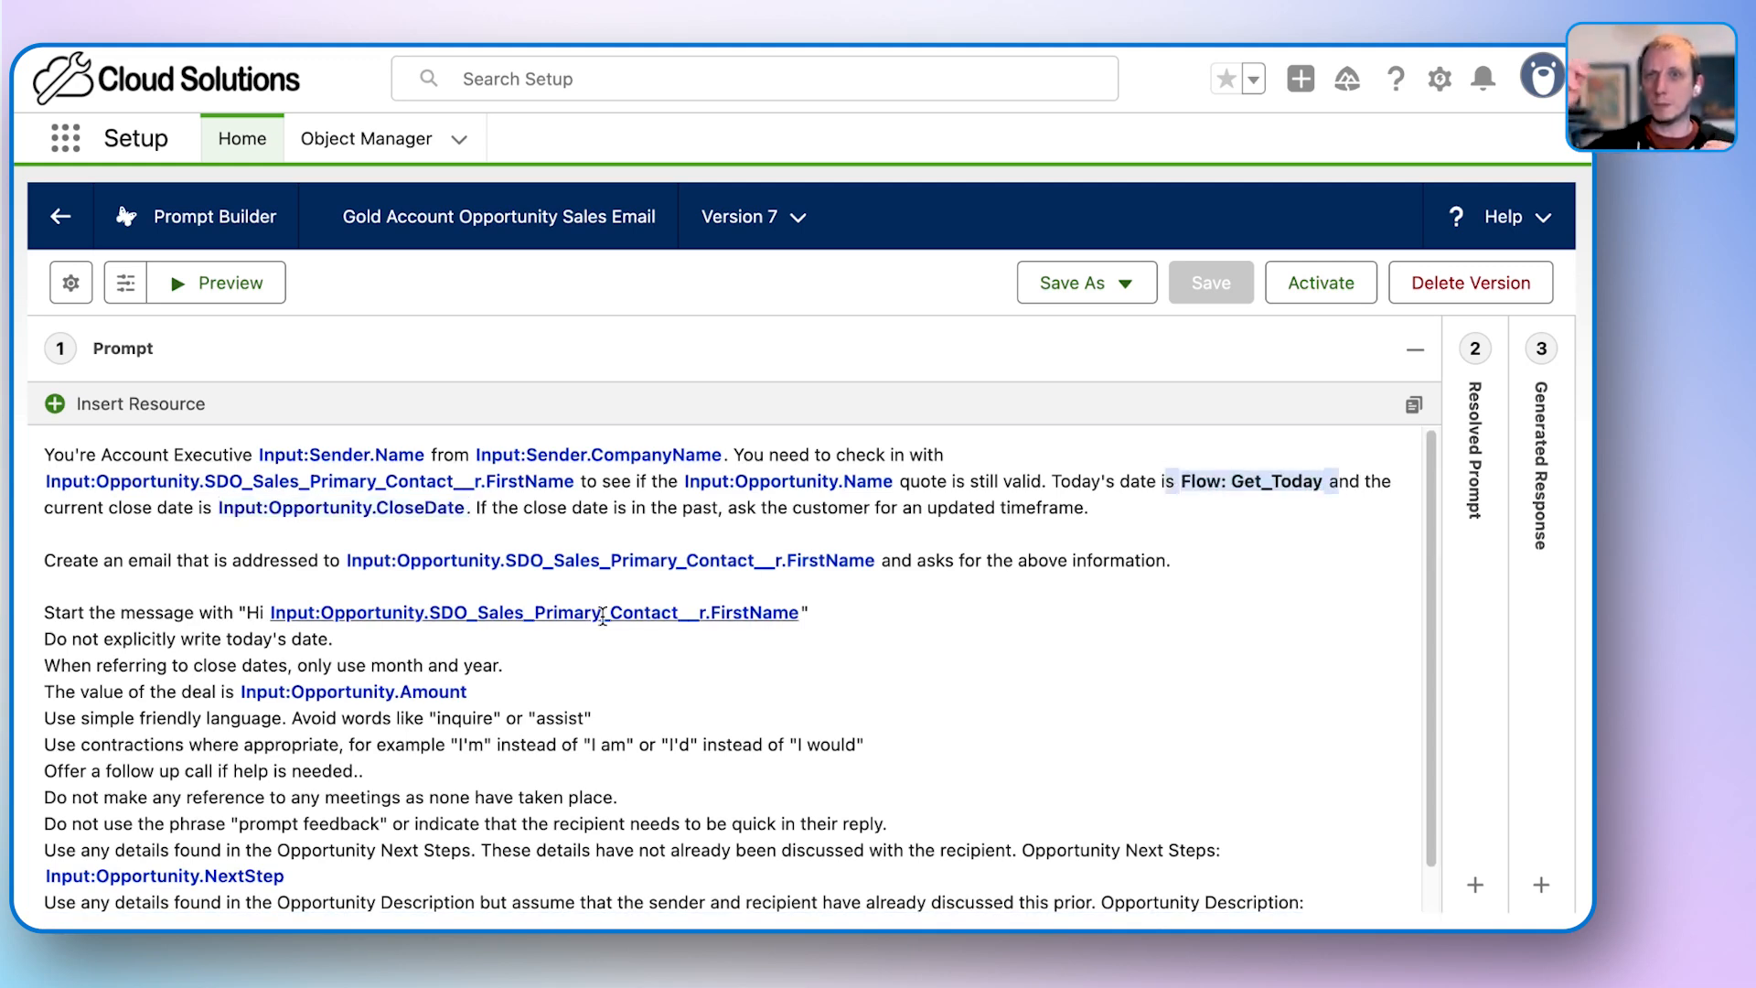
left_click(357, 638)
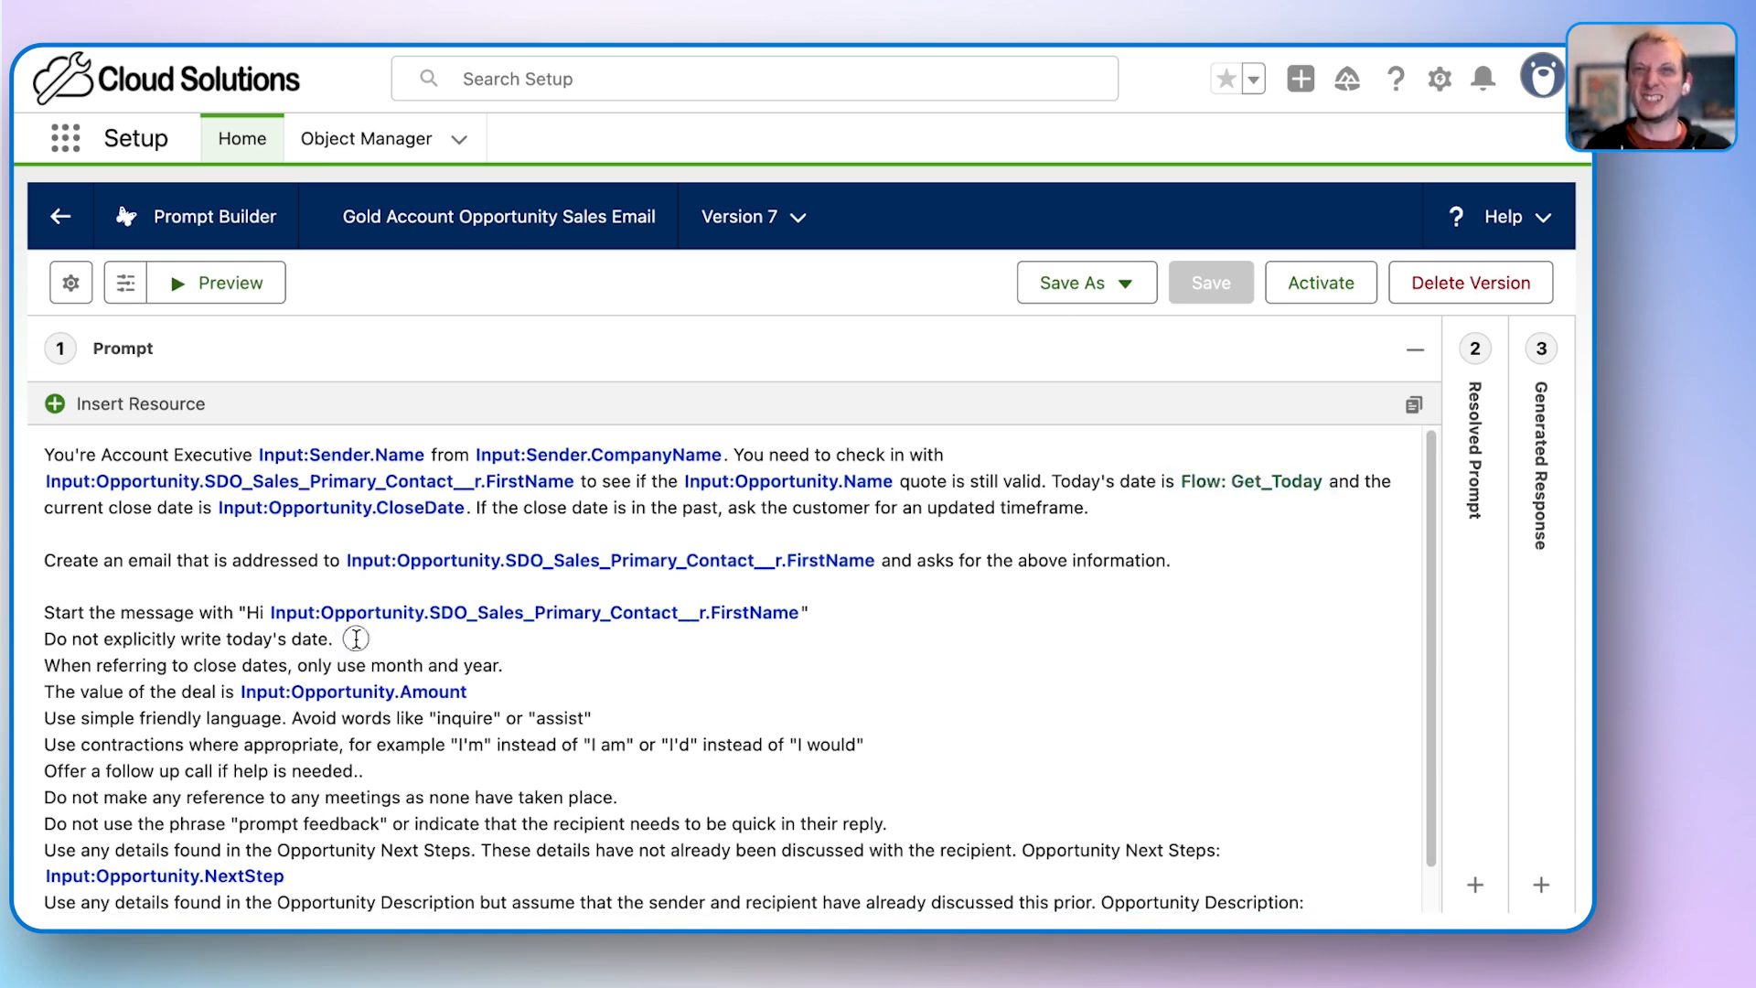
left_click_drag(357, 638, 39, 637)
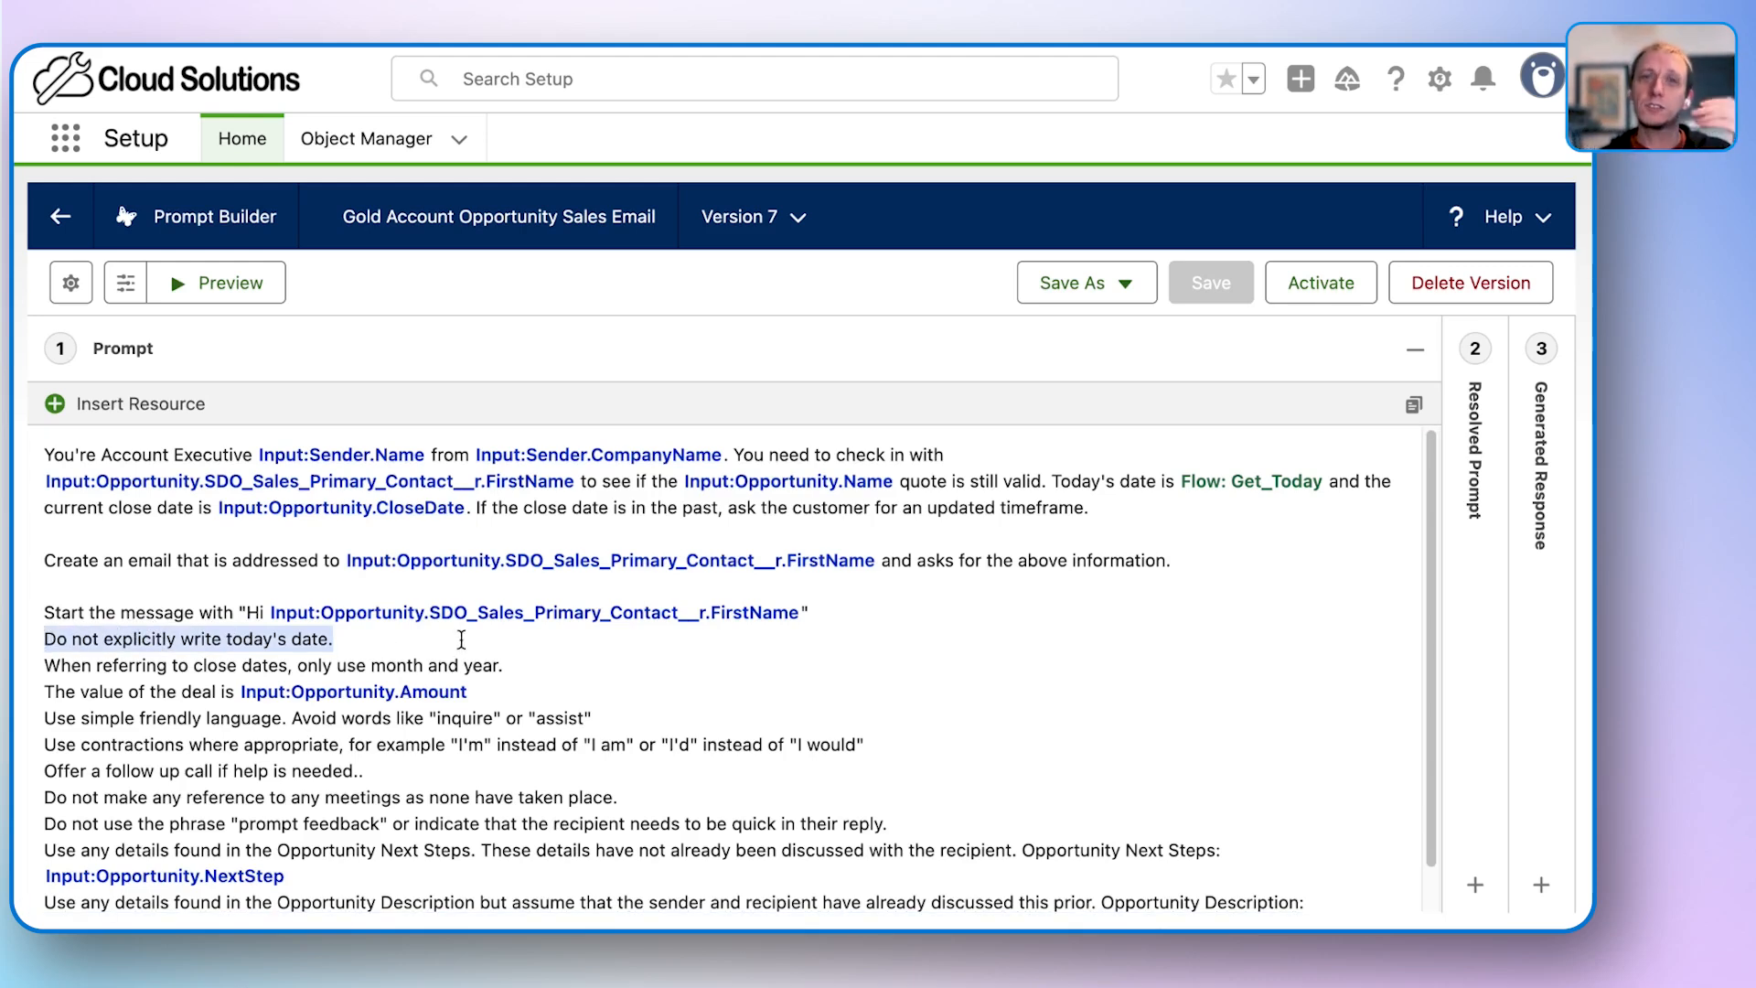
left_click(462, 638)
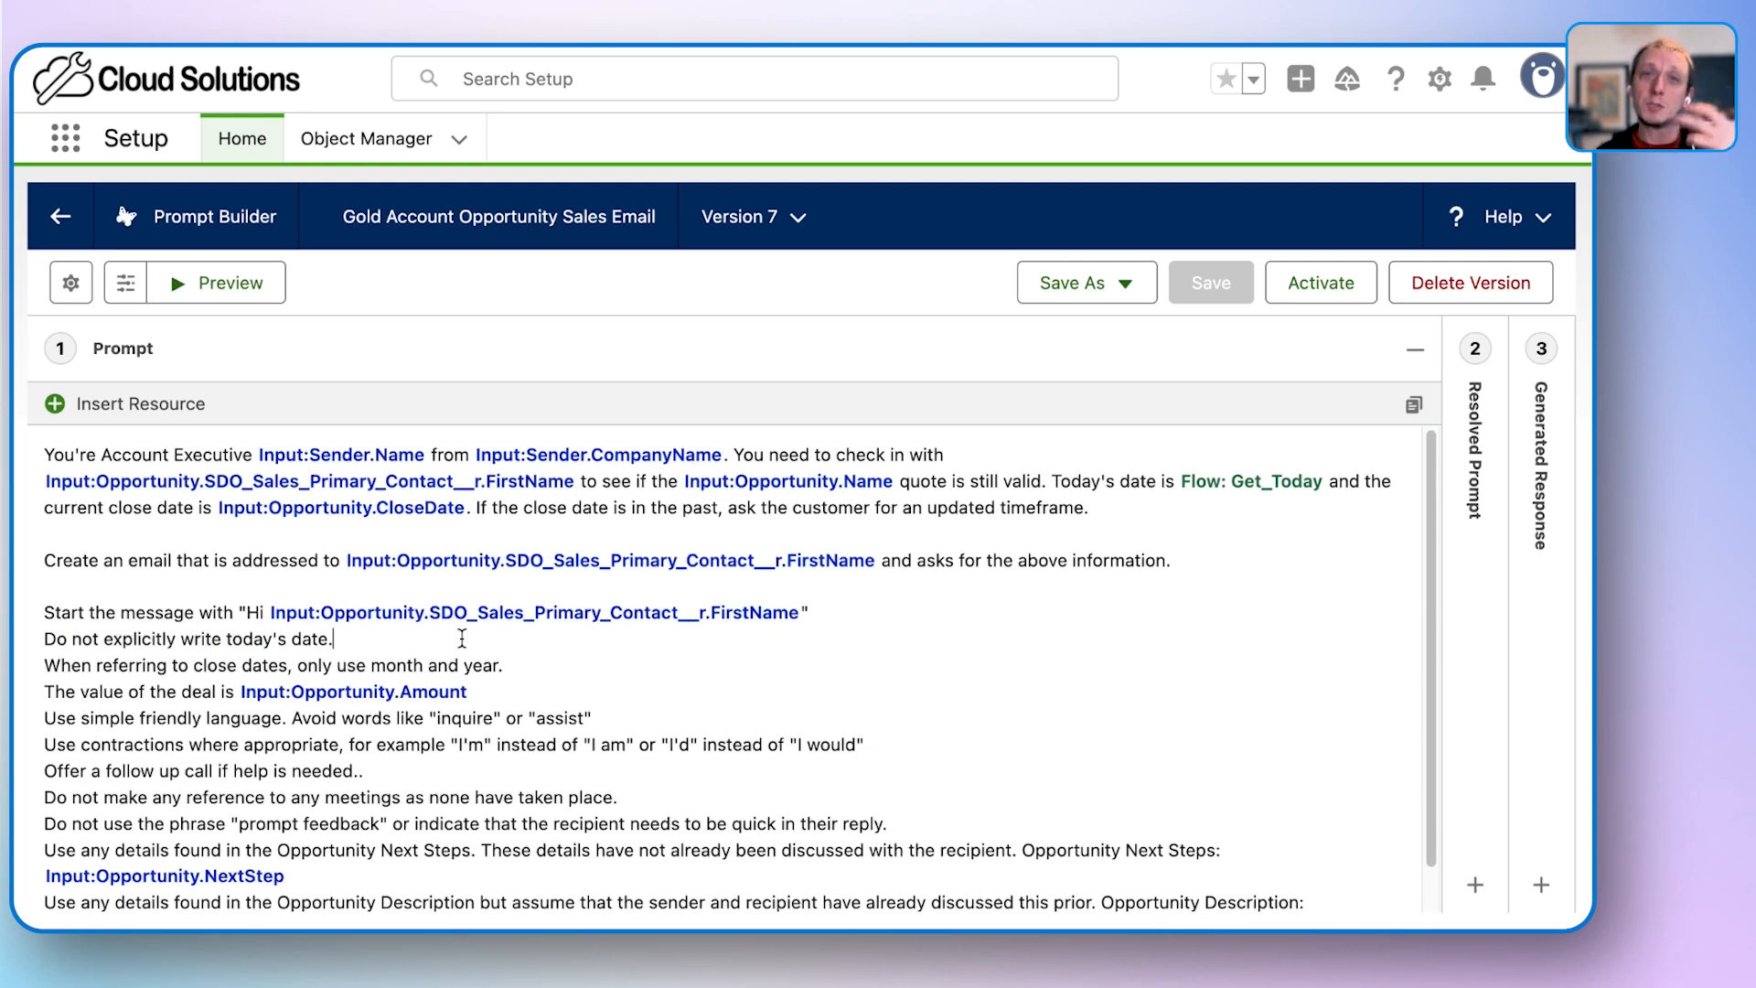